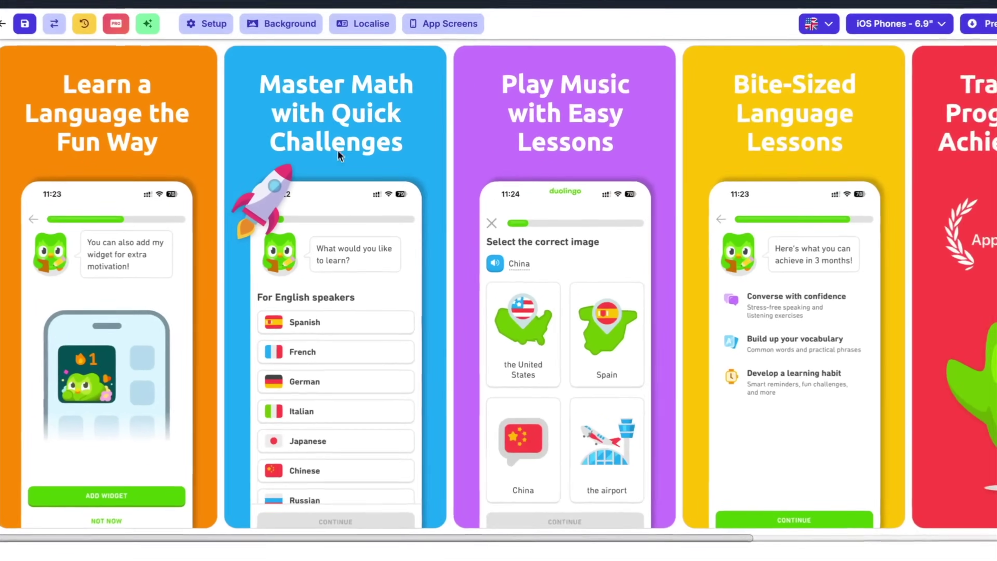
Retitle the Master Math screenshot 'Master Math with Fun & Quick Challenges', view it in German (de), open Preview & Export.
left_click(319, 163)
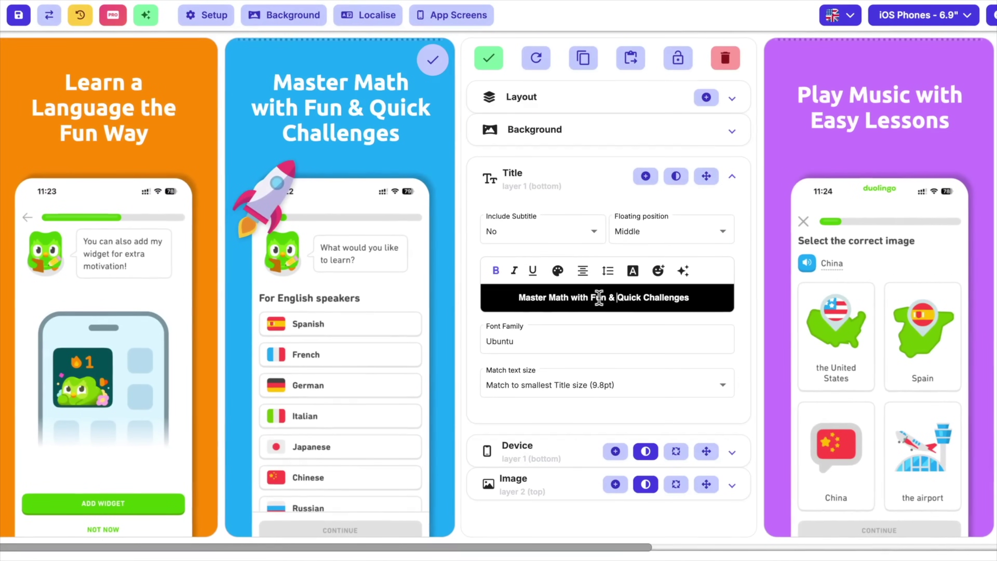
left_click(556, 270)
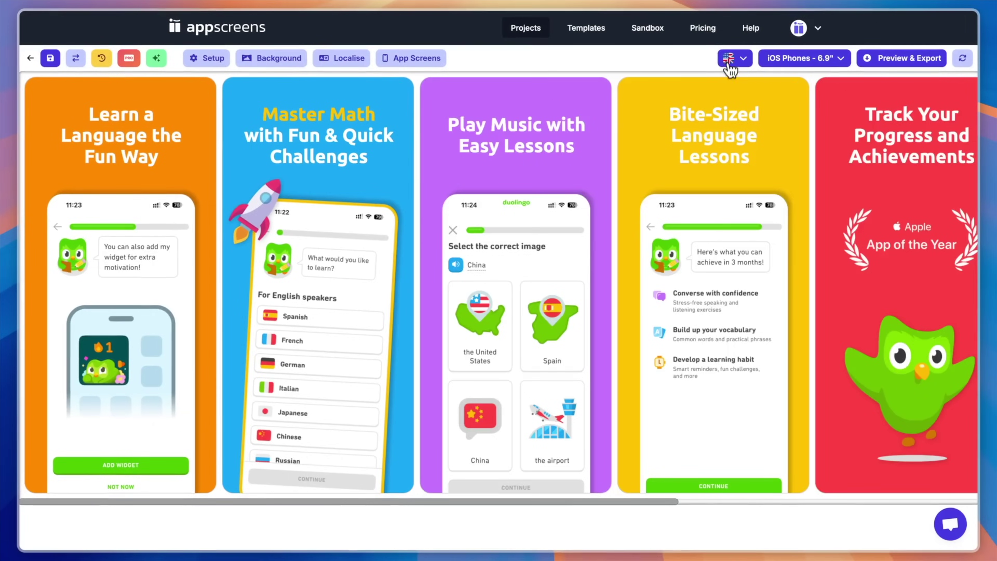
left_click(730, 67)
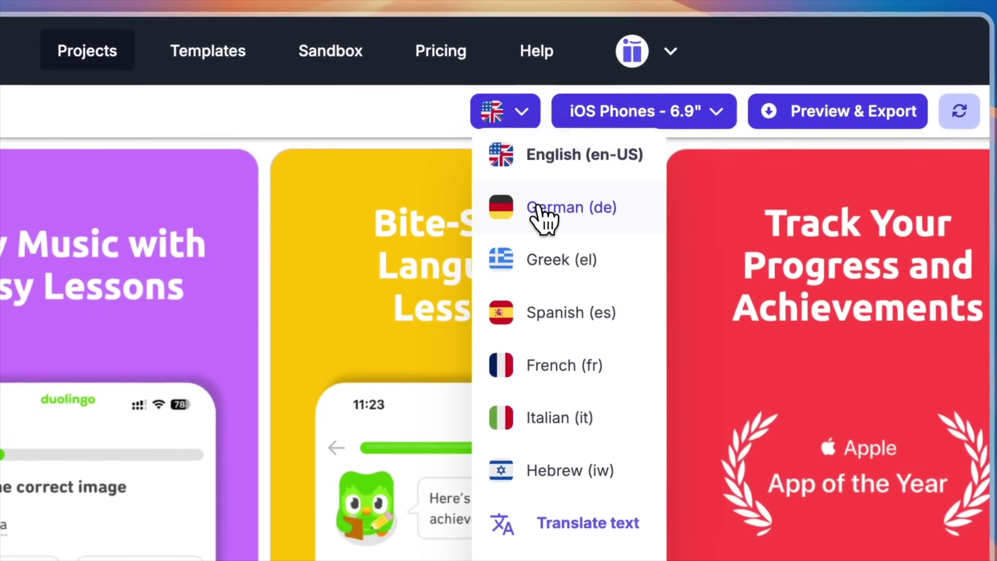
left_click(754, 107)
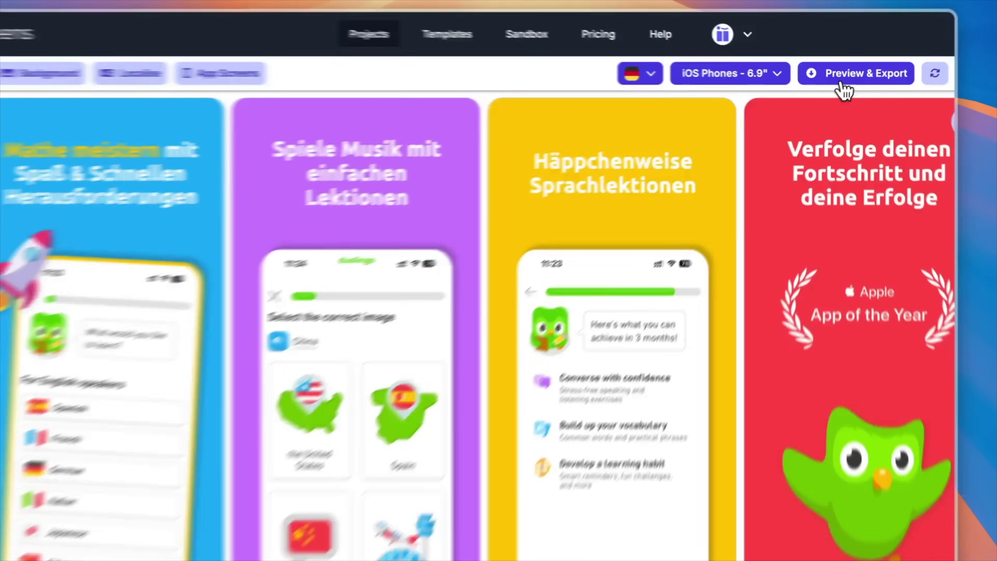
left_click(898, 58)
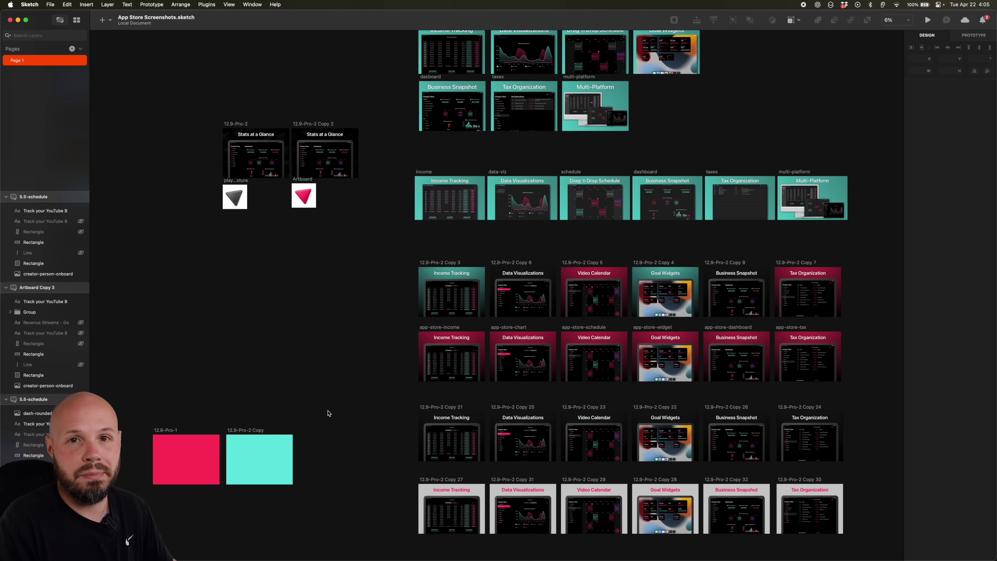
scroll(328, 413, "up", 15)
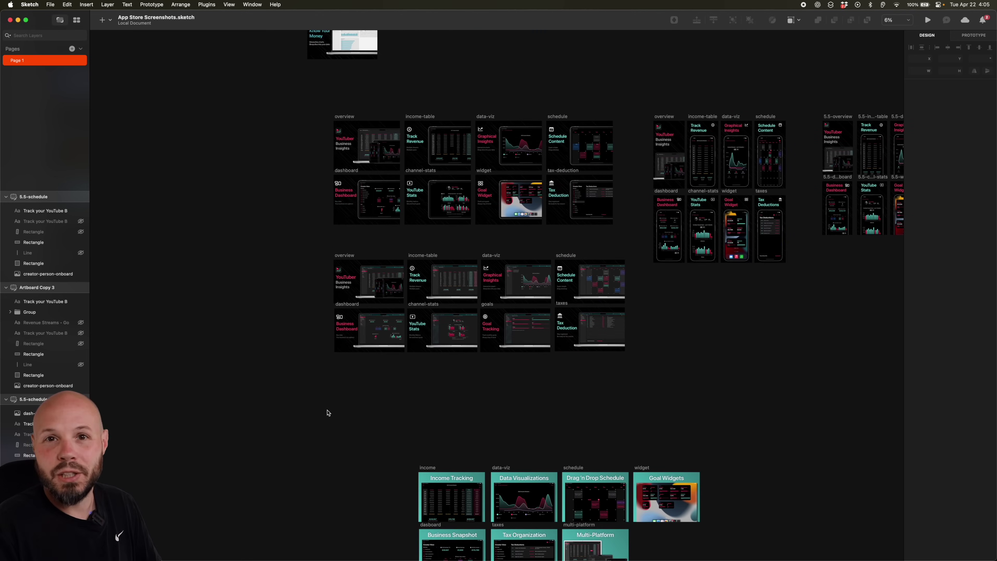
scroll(328, 413, "up", 15)
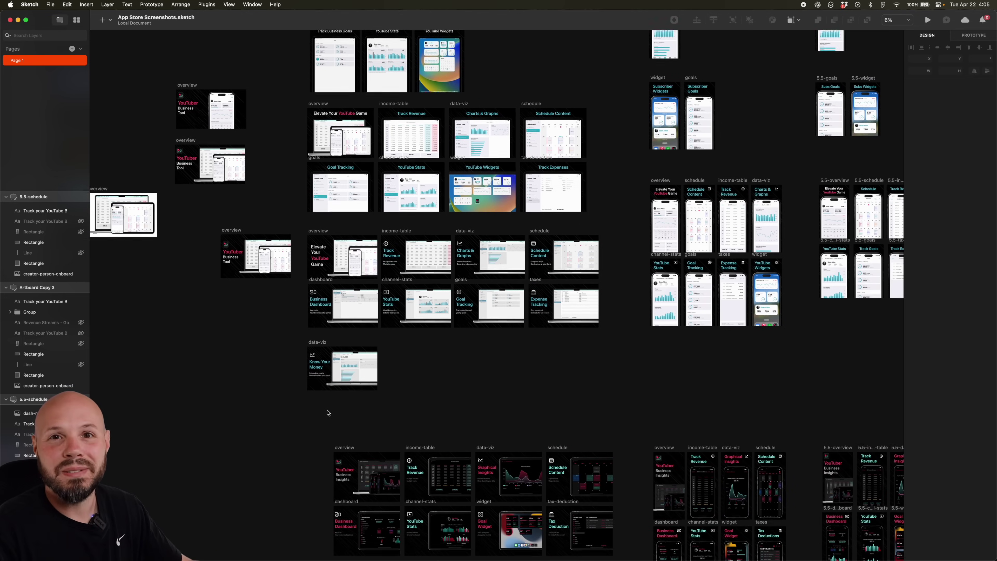
scroll(329, 413, "left", 10)
scroll(328, 412, "up", 3)
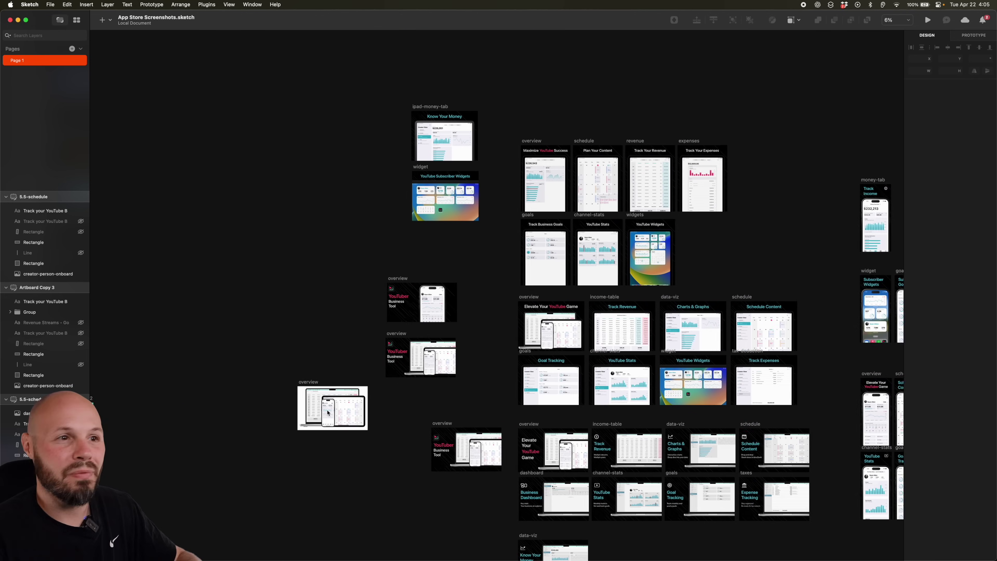
scroll(328, 413, "left", 20)
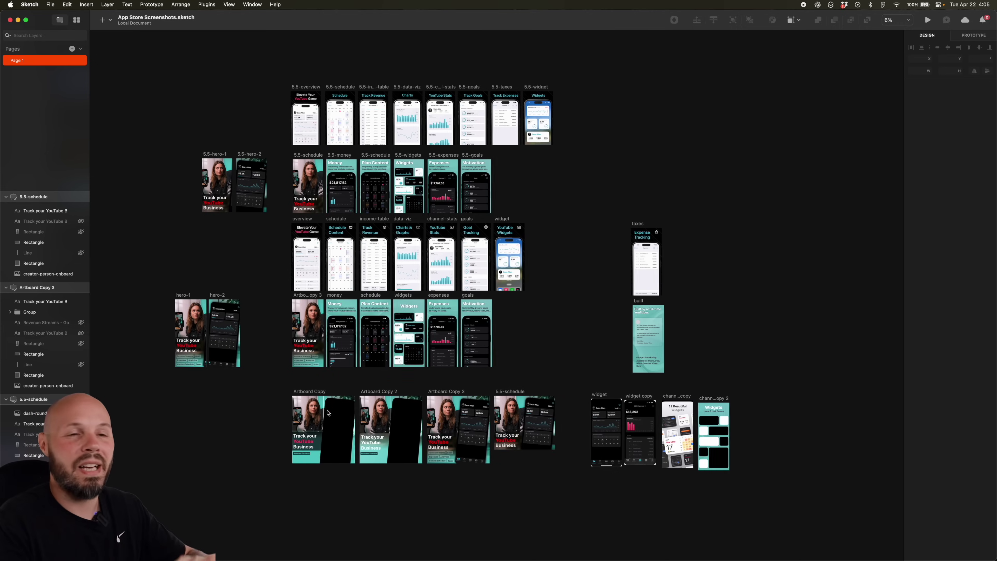
scroll(328, 413, "left", 3)
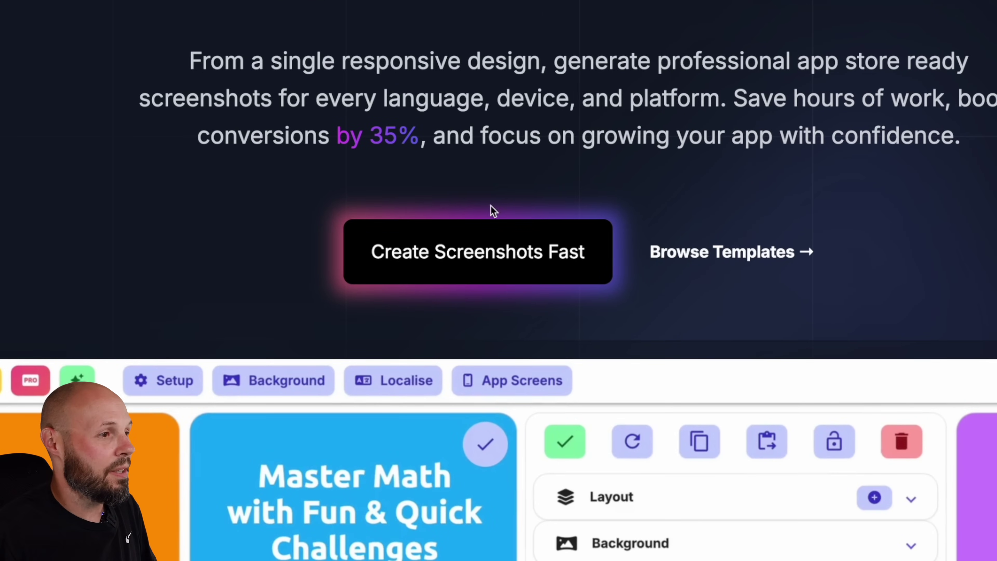
Start an AI Screenshot creator set and pick Creator View for YouTube from a 'Creator' search.
left_click(520, 253)
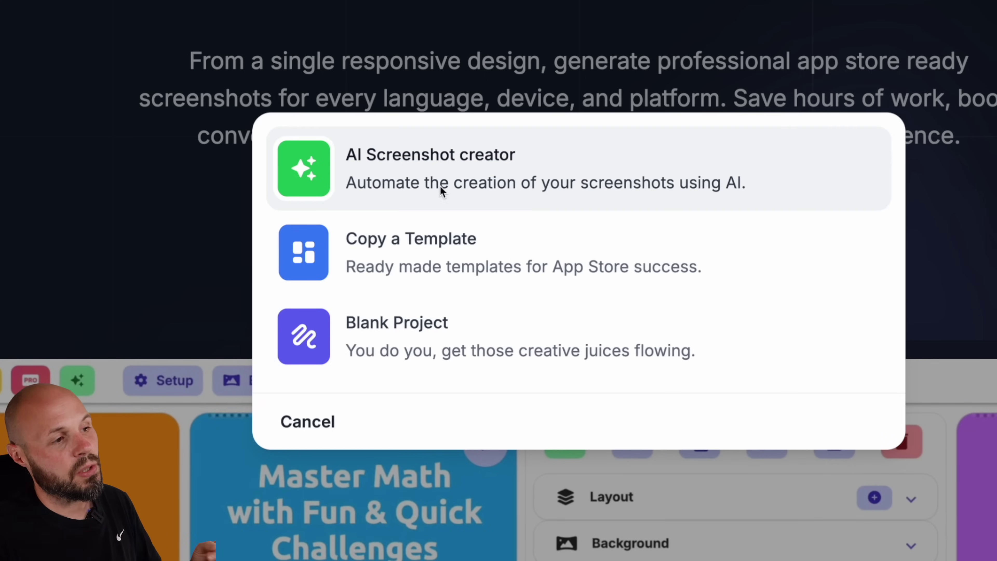
left_click(452, 167)
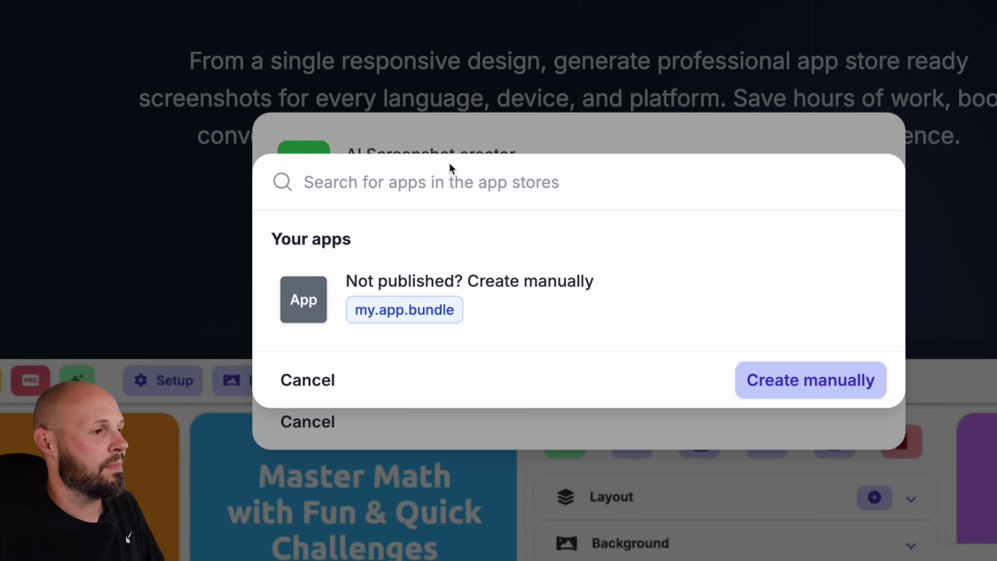
type("Creator View")
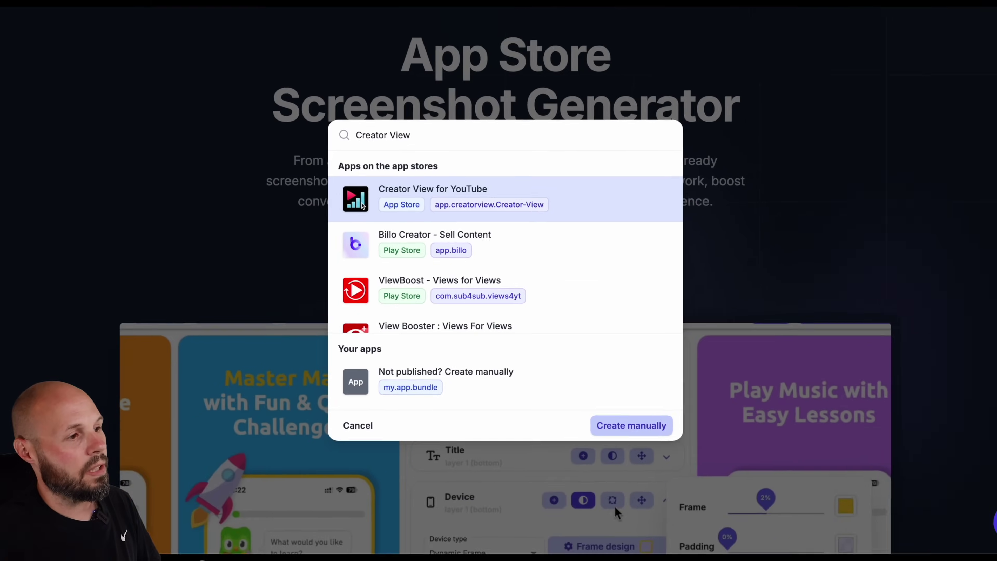
key("Escape")
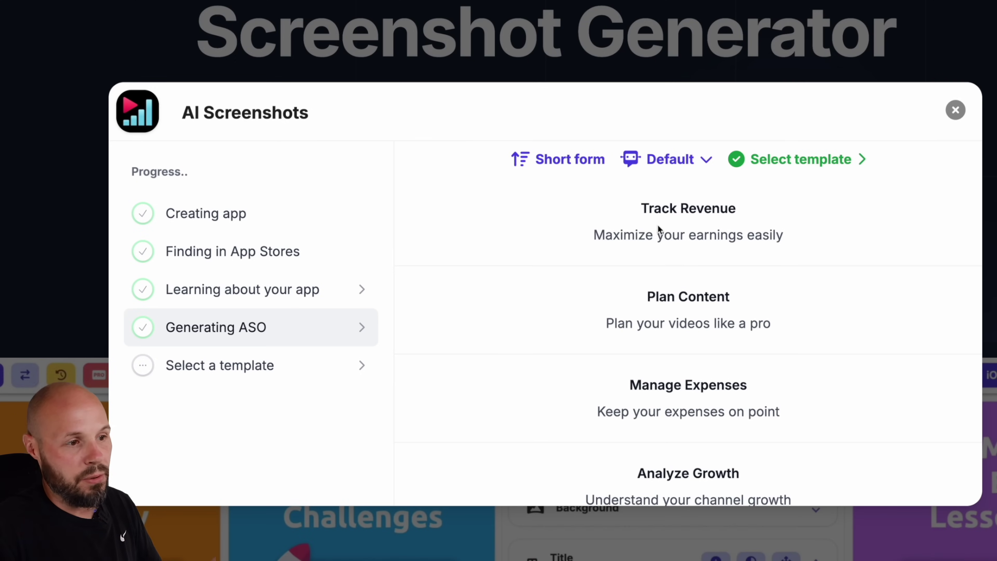
Switch the captions to Long form and back to Short, regenerate them in the Default tone, and go to templates.
scroll(706, 297, "down", 5)
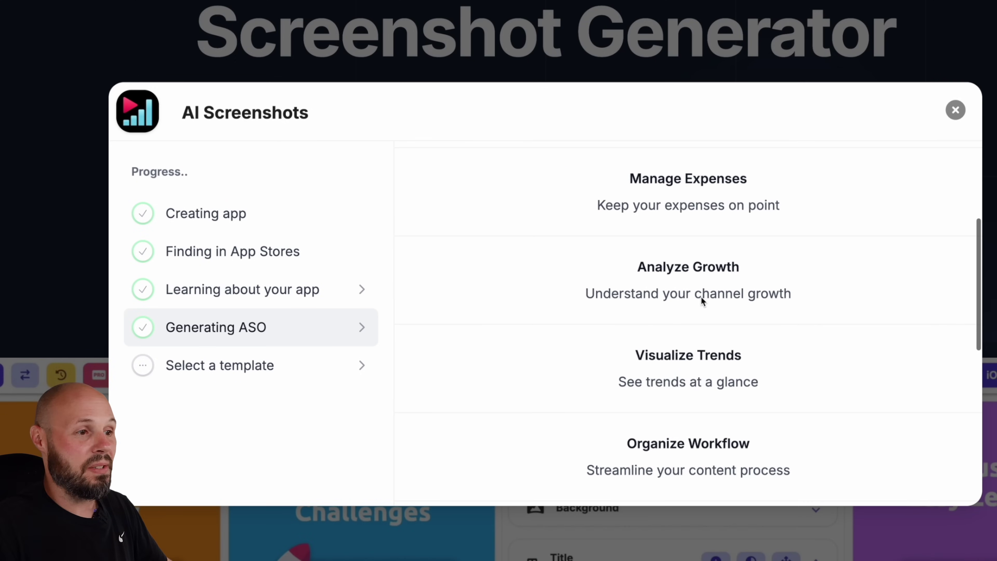
scroll(702, 300, "up", 5)
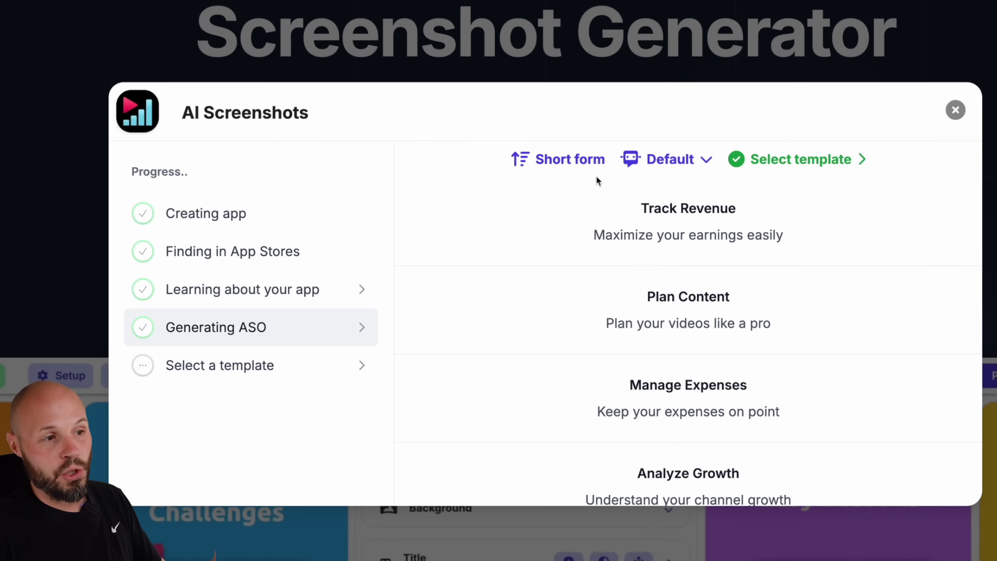
left_click(566, 163)
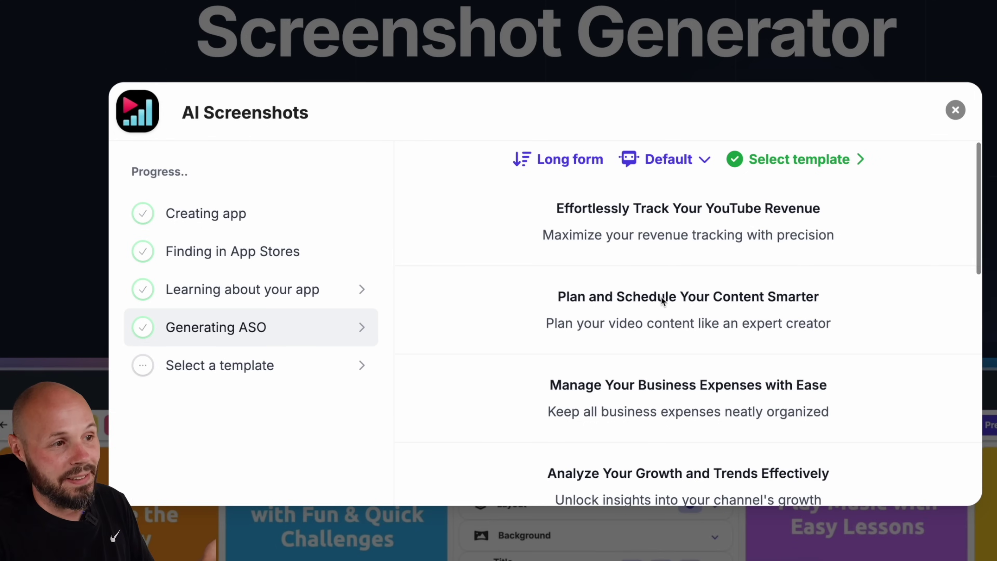
left_click(567, 161)
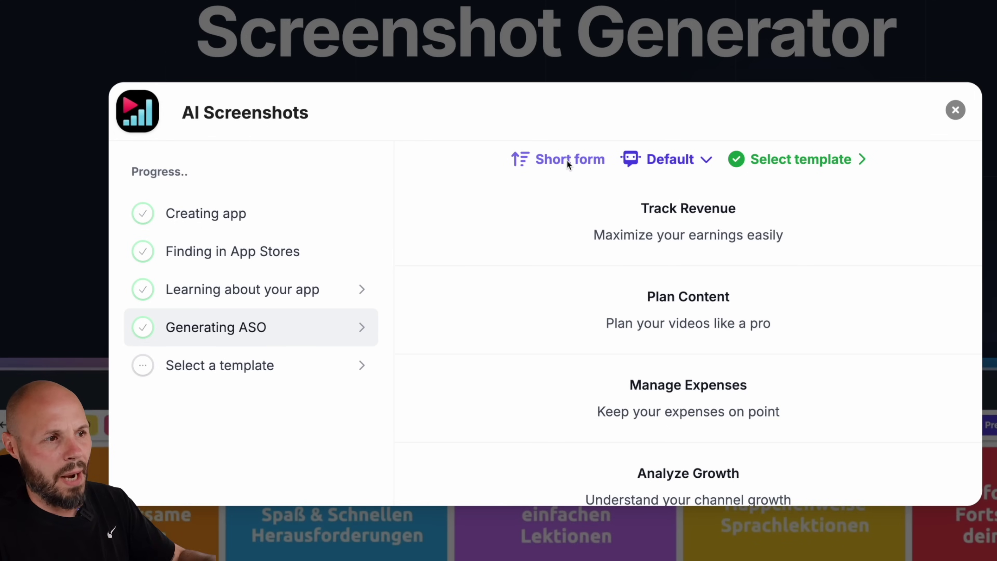
left_click(703, 160)
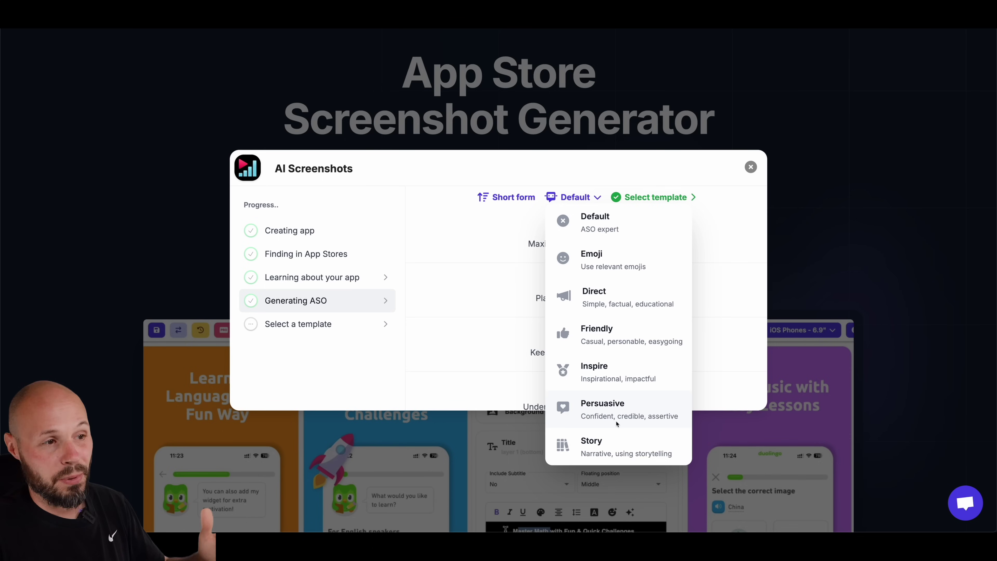
left_click(604, 233)
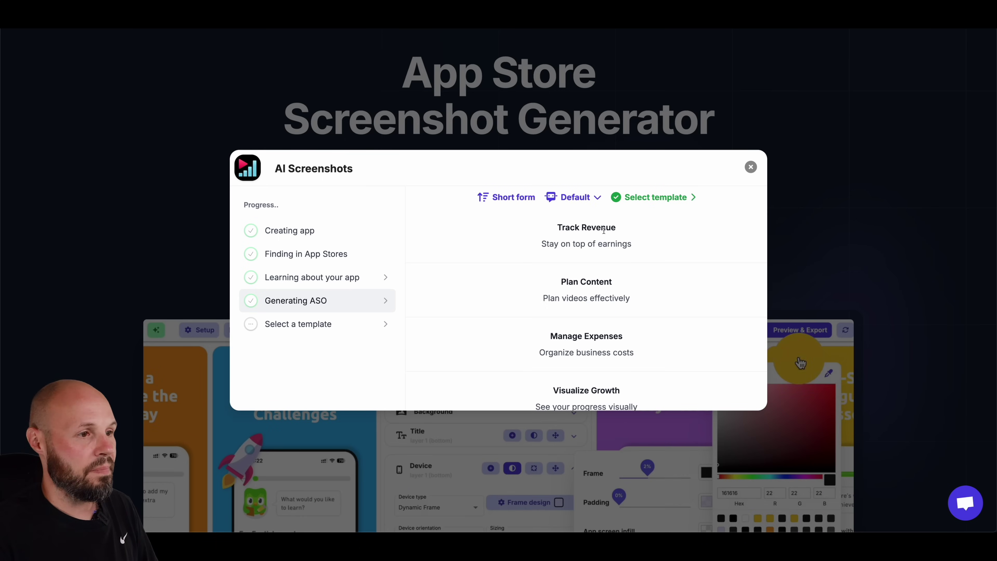
left_click(668, 197)
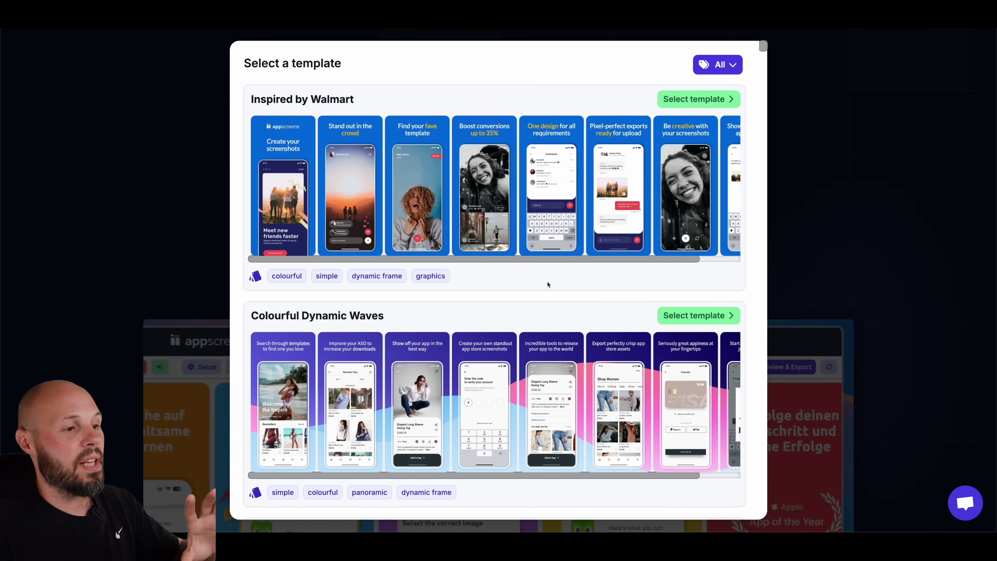
Browse the template gallery and apply Dark, Simple and Bold to preview the Track Revenue–Set Goals captions.
scroll(547, 285, "down", 15)
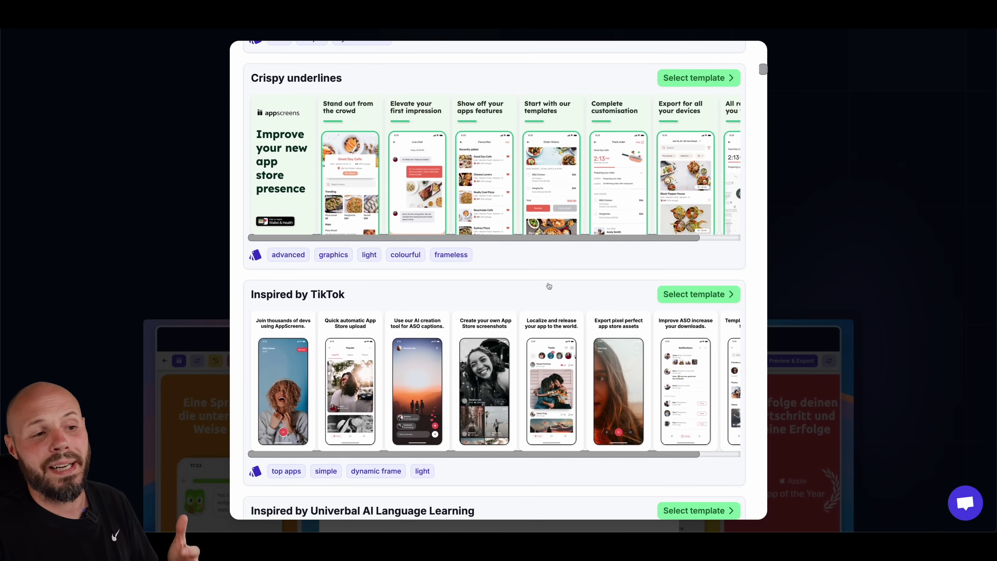
scroll(548, 285, "down", 8)
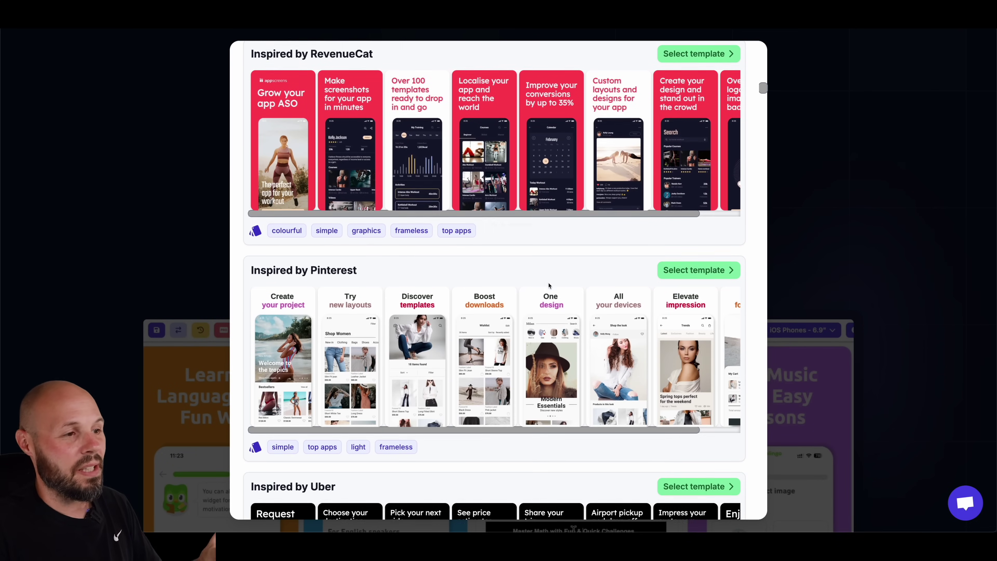
scroll(549, 285, "down", 10)
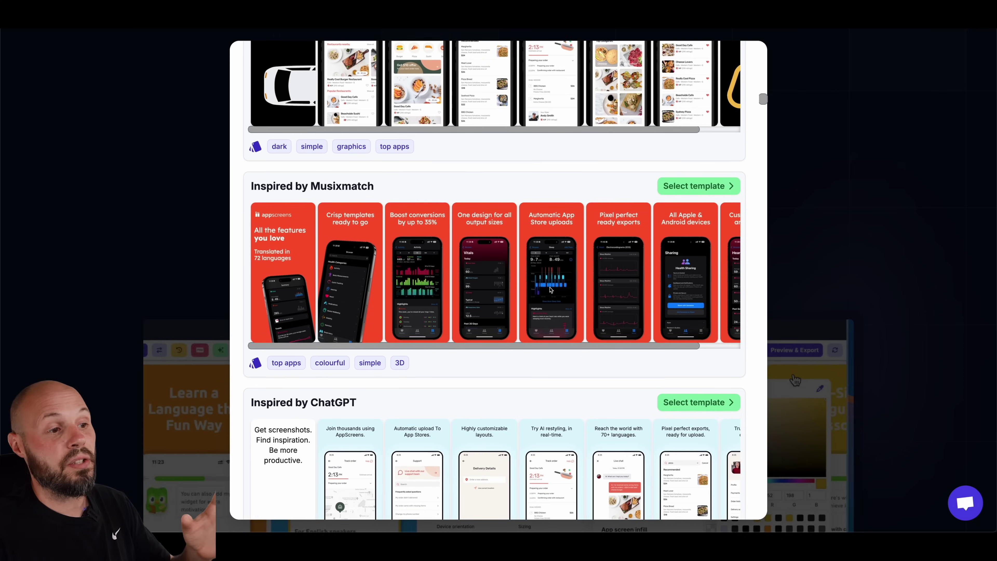
scroll(550, 290, "down", 1)
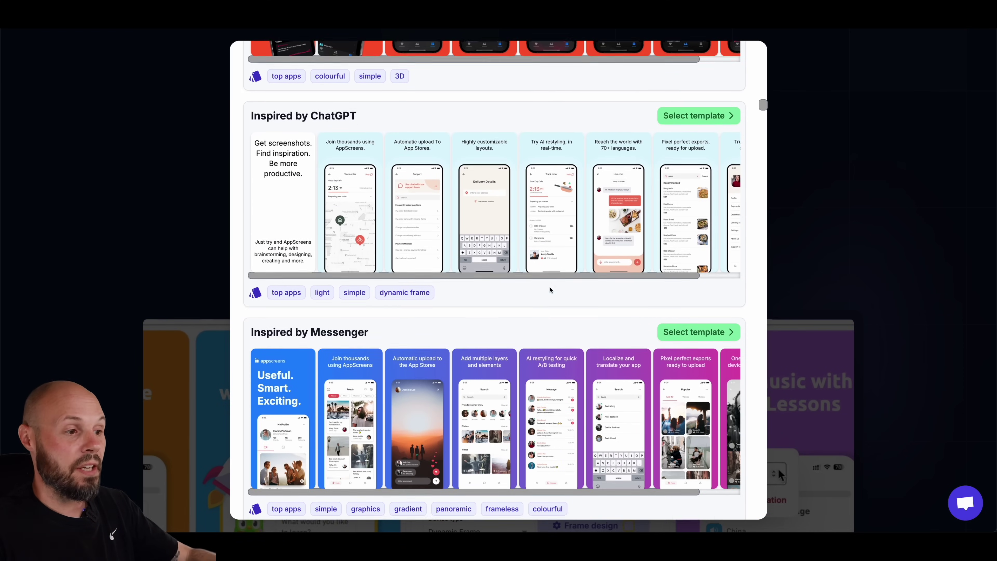
scroll(552, 289, "down", 2)
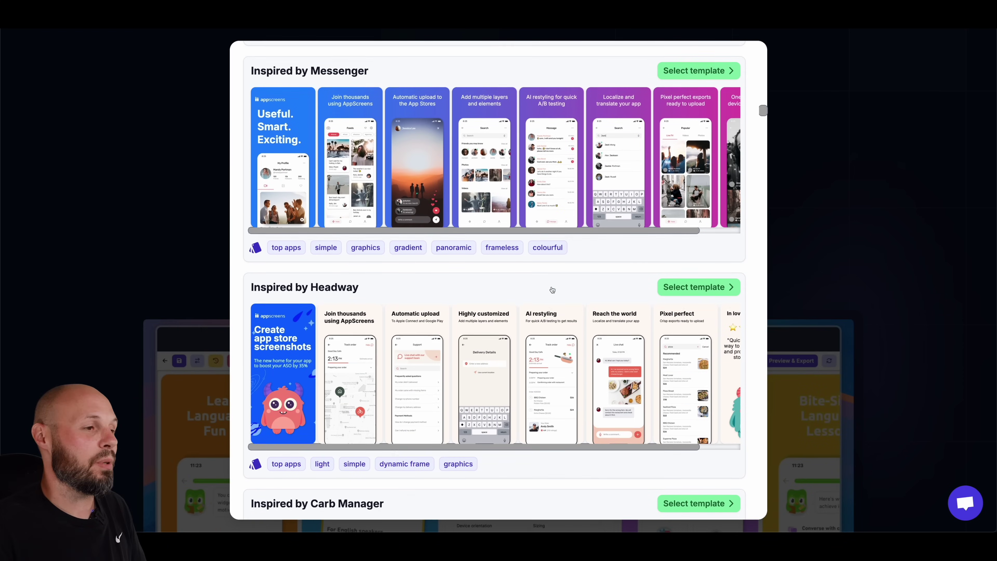
scroll(552, 289, "down", 6)
scroll(552, 292, "up", 20)
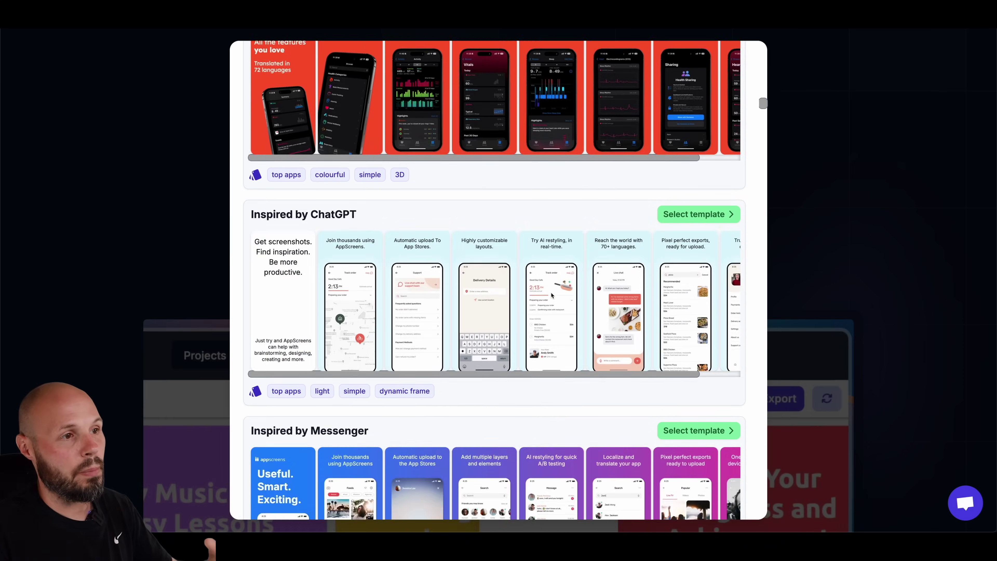
scroll(552, 295, "up", 20)
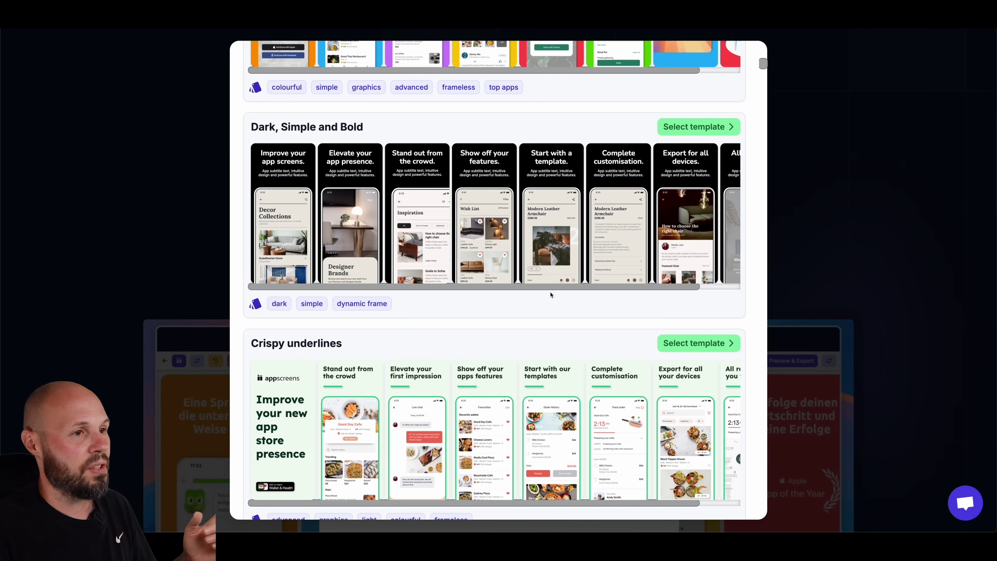
left_click(698, 126)
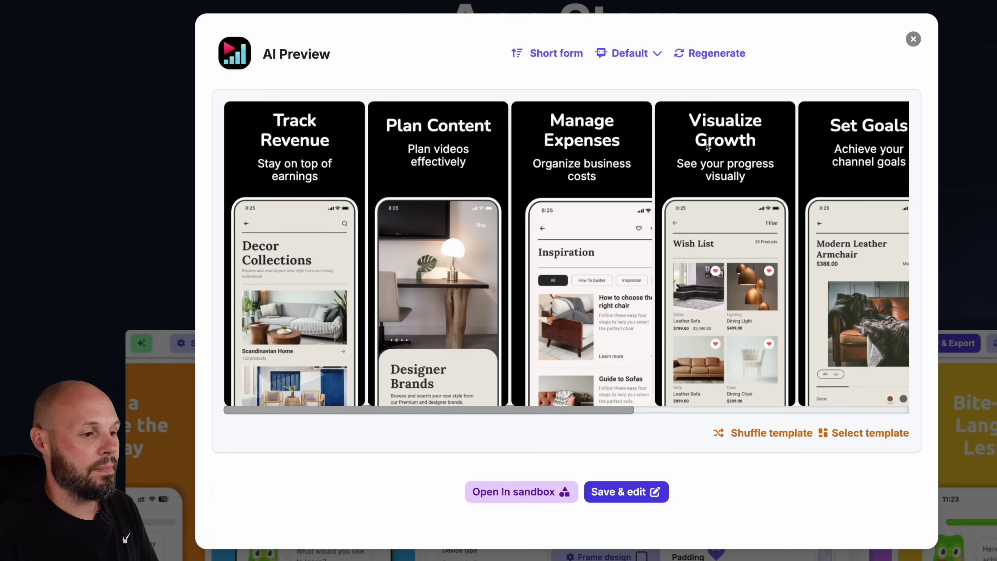
Save the AI preview and name the project 'Creator View Simple'.
left_click(606, 491)
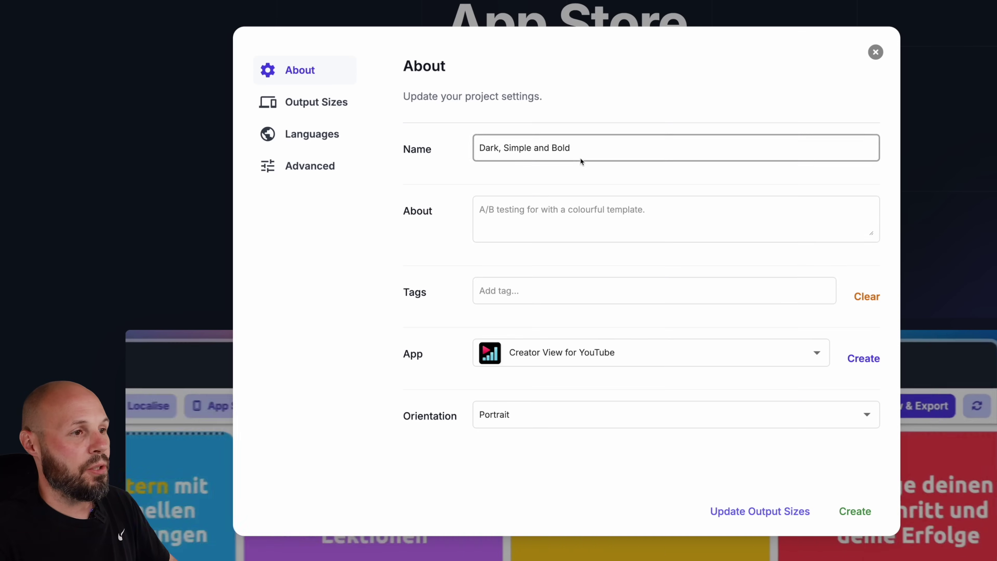
left_click_drag(580, 152, 456, 149)
type("Creat")
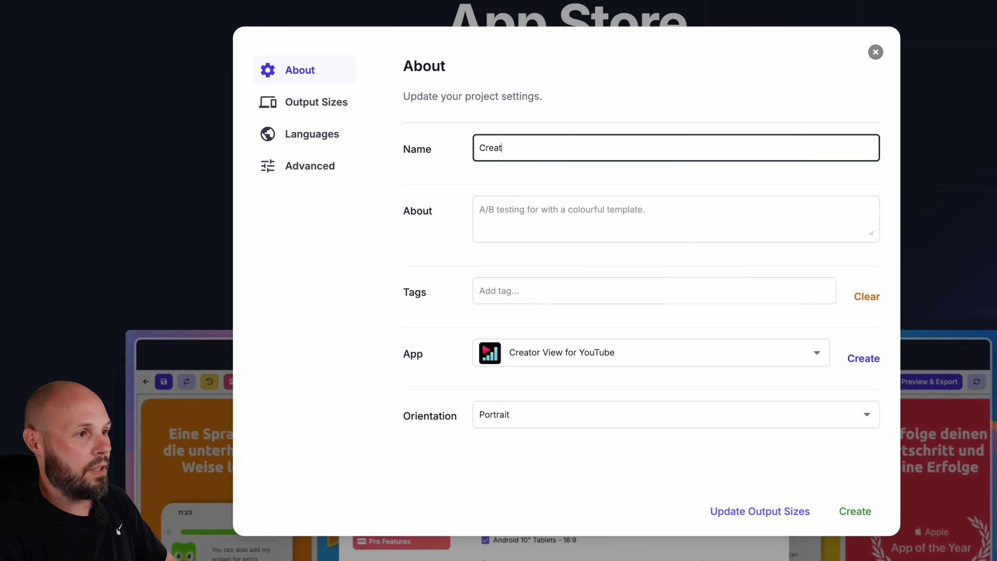
type("or View Simple")
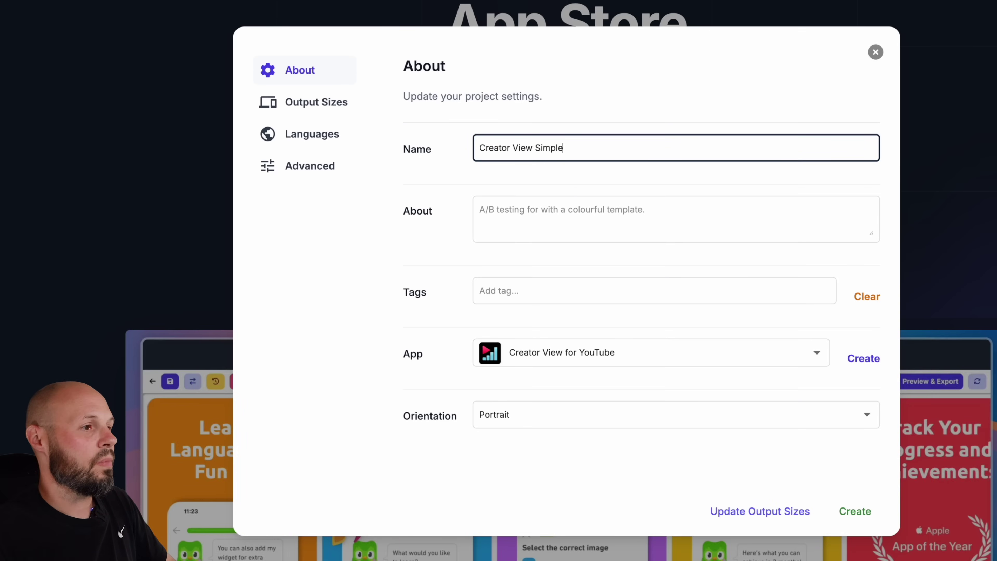
left_click(549, 222)
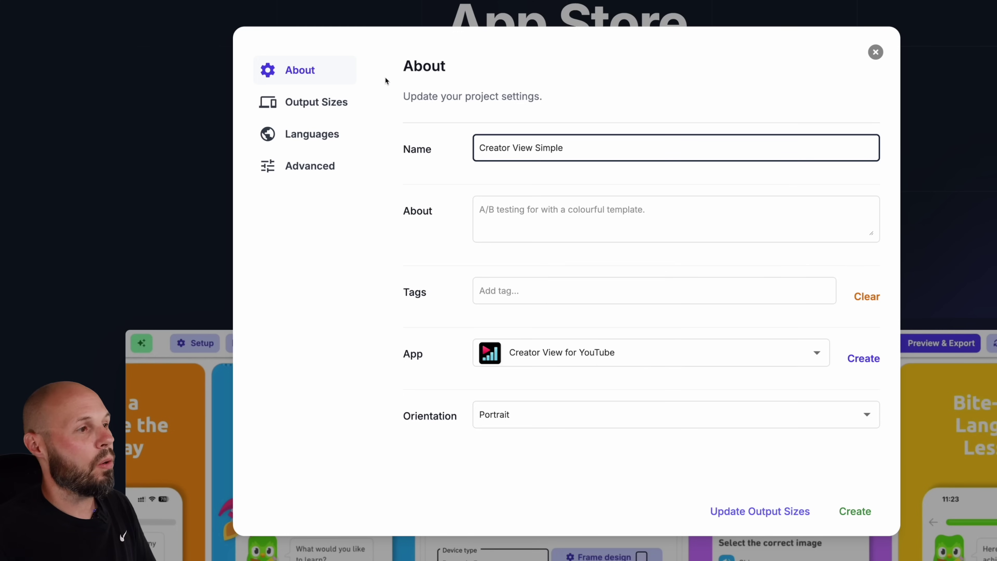
Remove Android Phones and Android 10" Tablets from the output sizes.
left_click(327, 110)
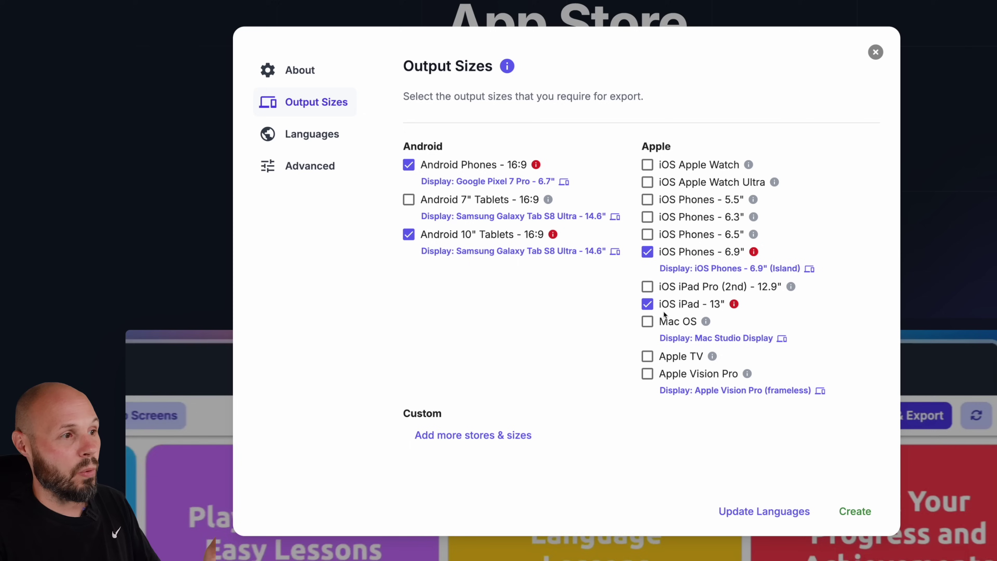
left_click(408, 166)
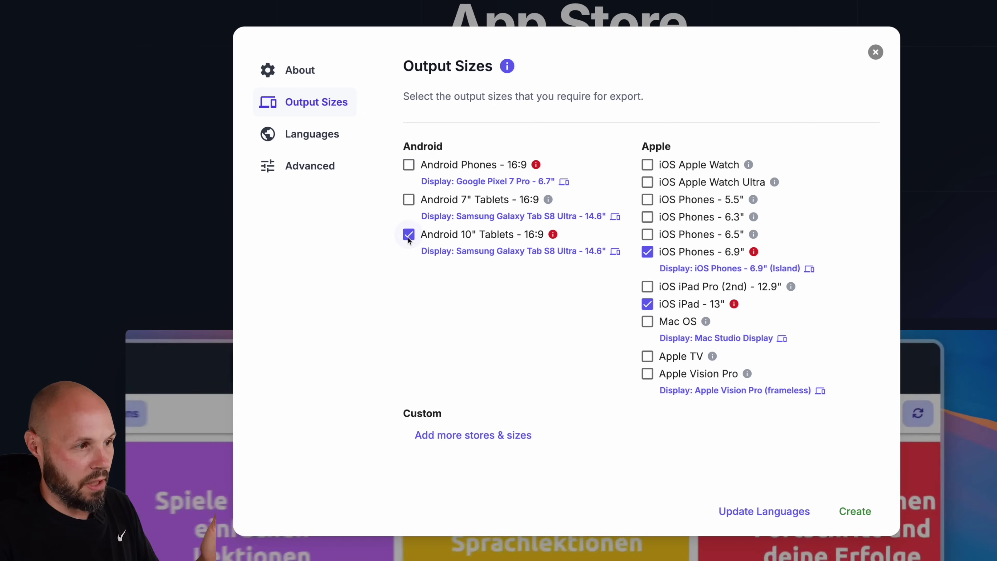
left_click(409, 235)
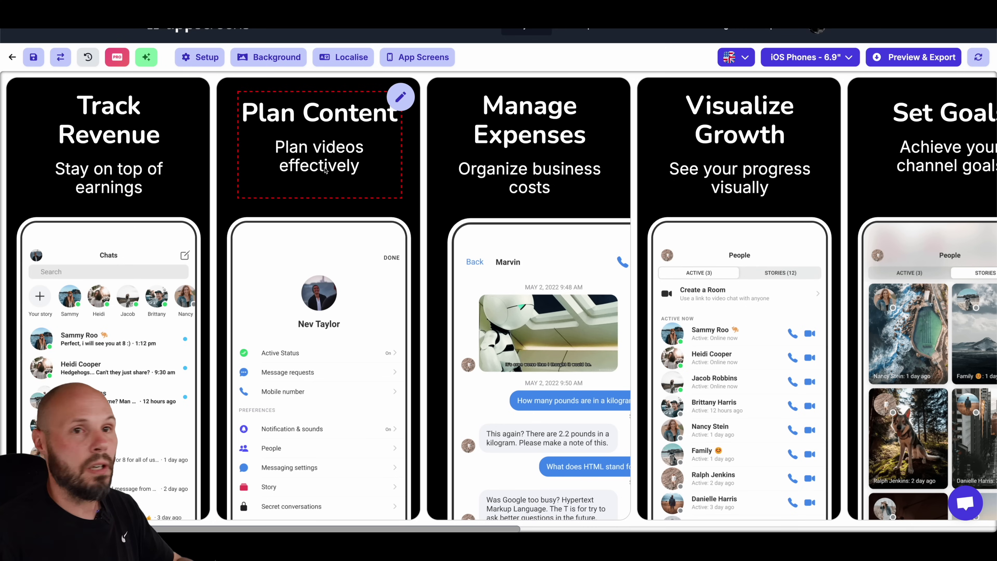
left_click(189, 97)
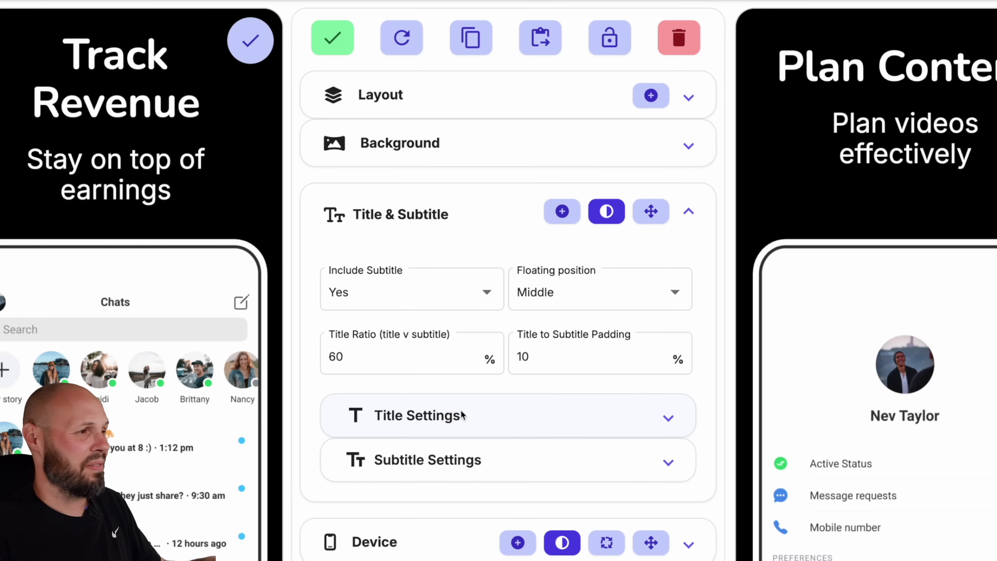
left_click(689, 545)
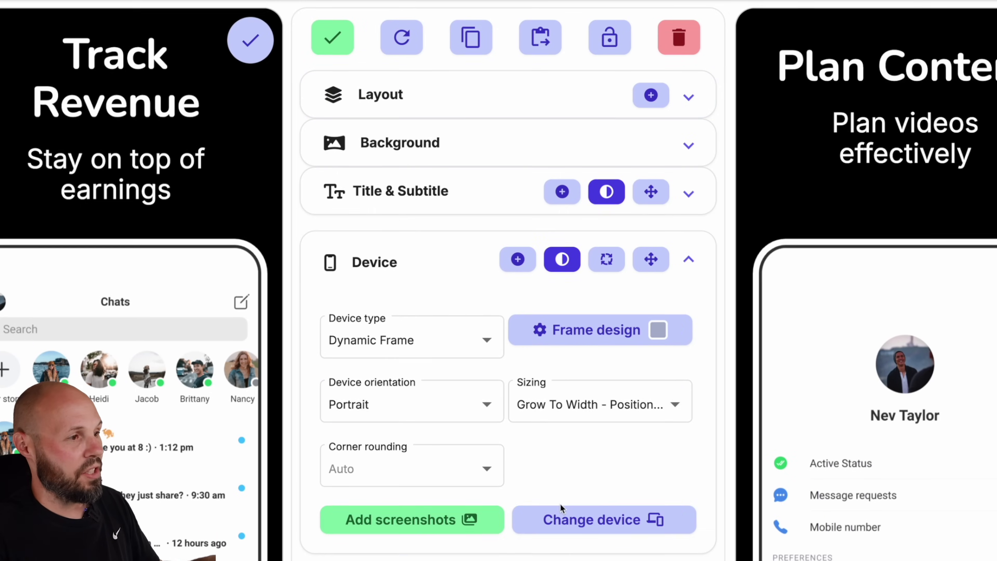
mouse_move(498, 432)
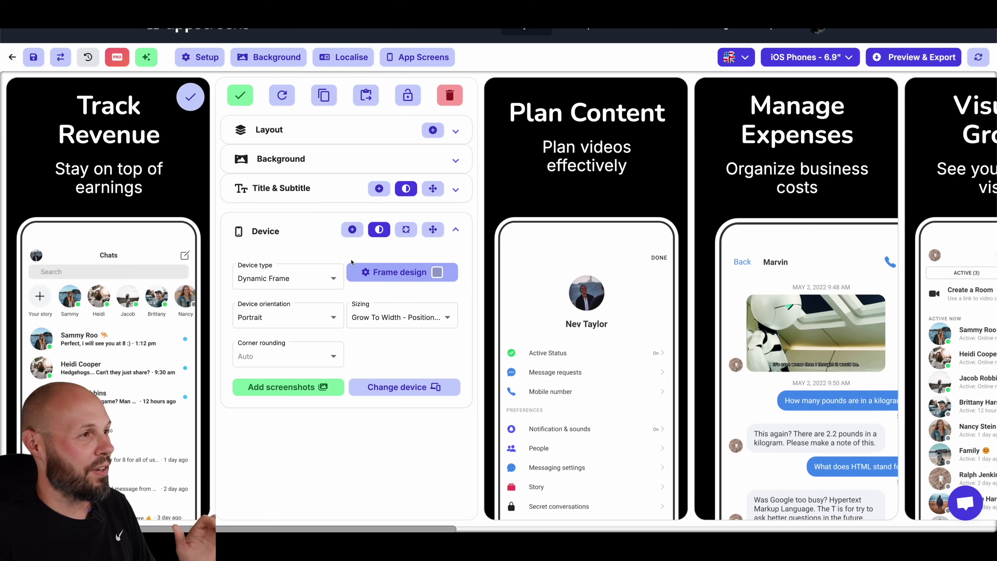
left_click(241, 99)
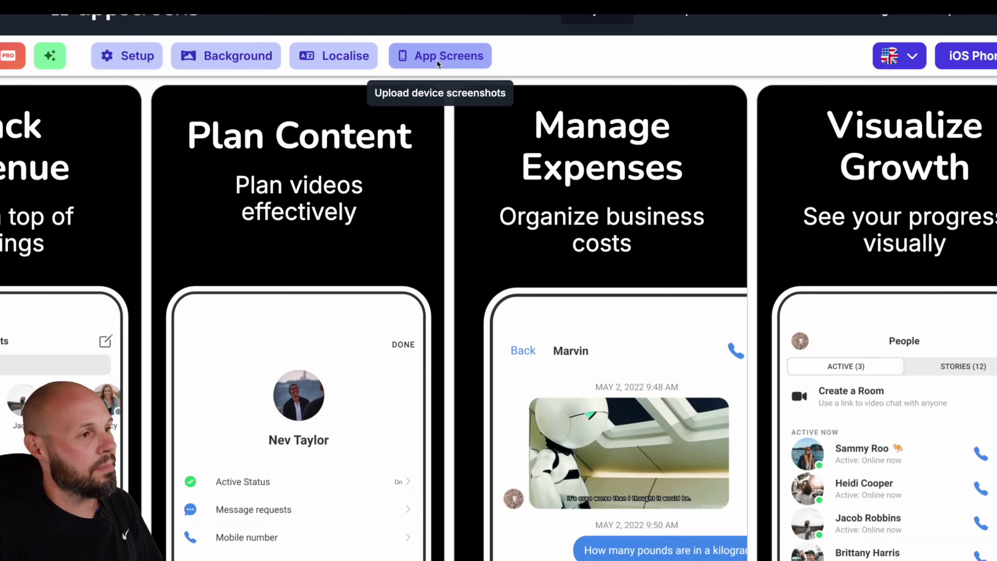
Upload ipad-money.PNG and iphone-money.png to Screen 1's iPad 13" and iPhone 6.9" slots.
left_click(486, 65)
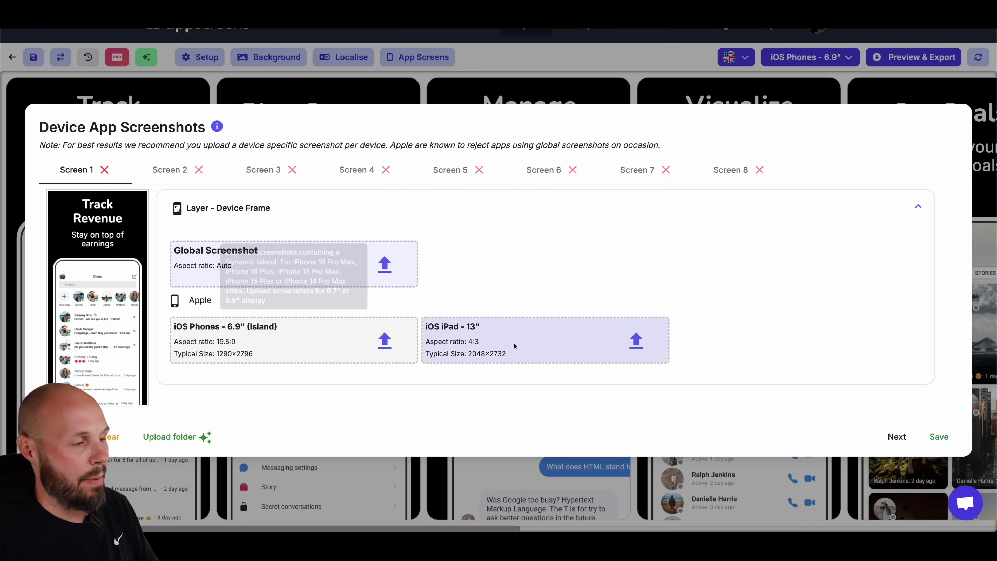
key("super+Tab")
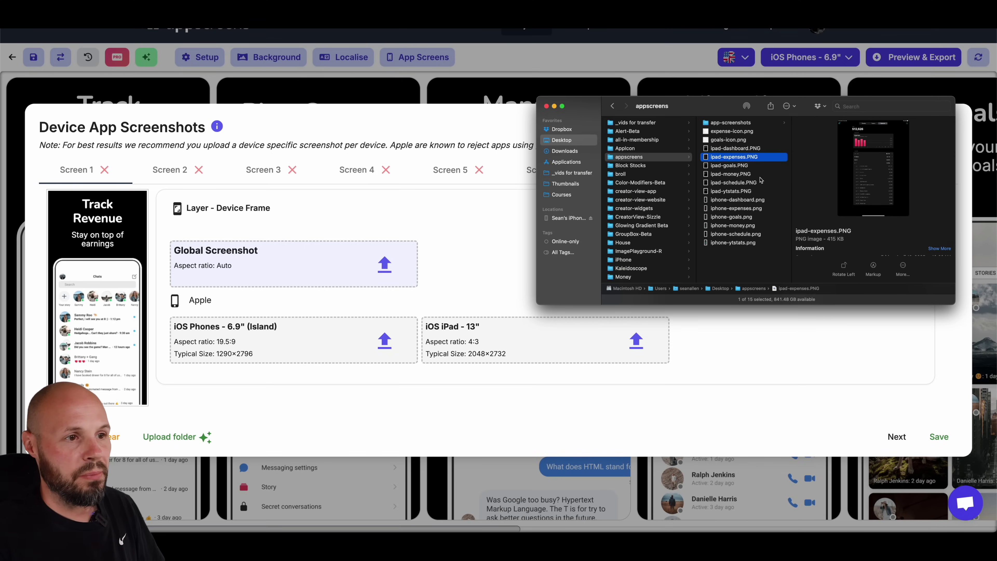
left_click(735, 176)
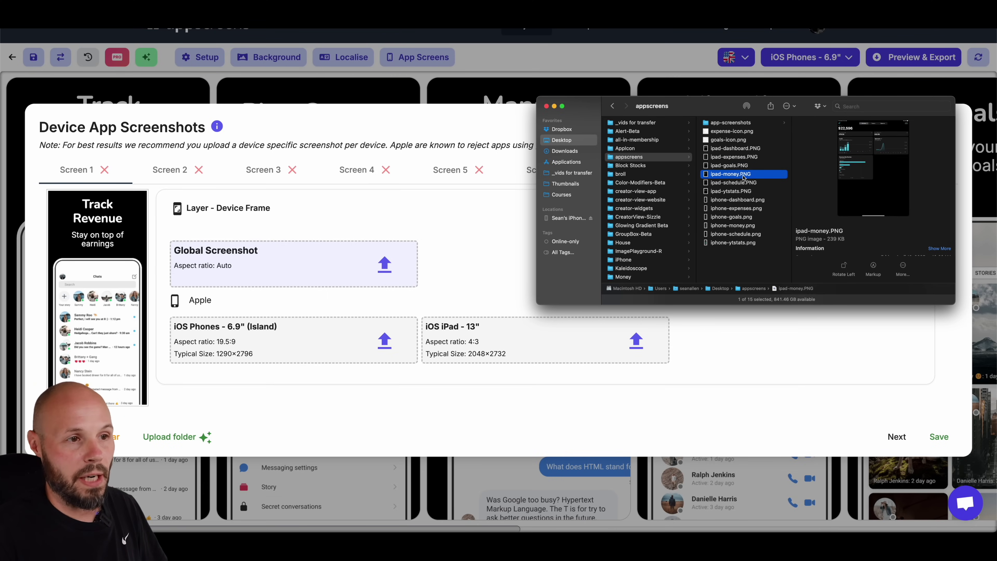
left_click_drag(744, 178, 506, 355)
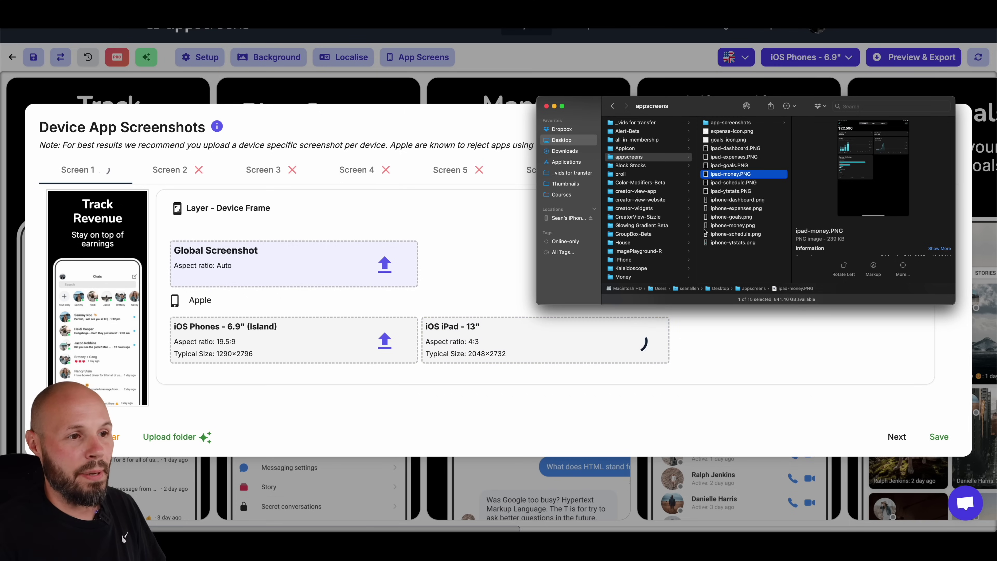
left_click(735, 227)
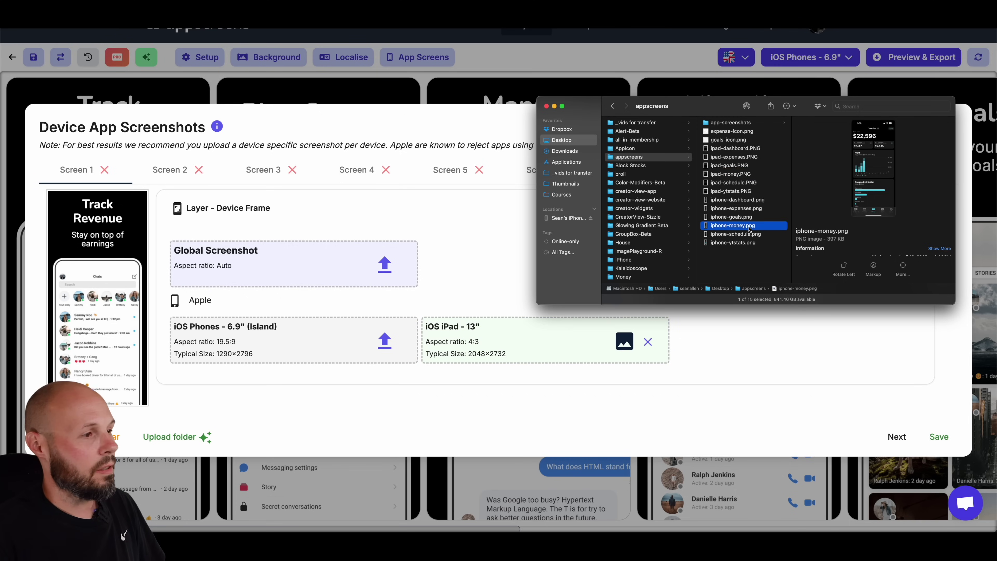
left_click_drag(743, 228, 309, 350)
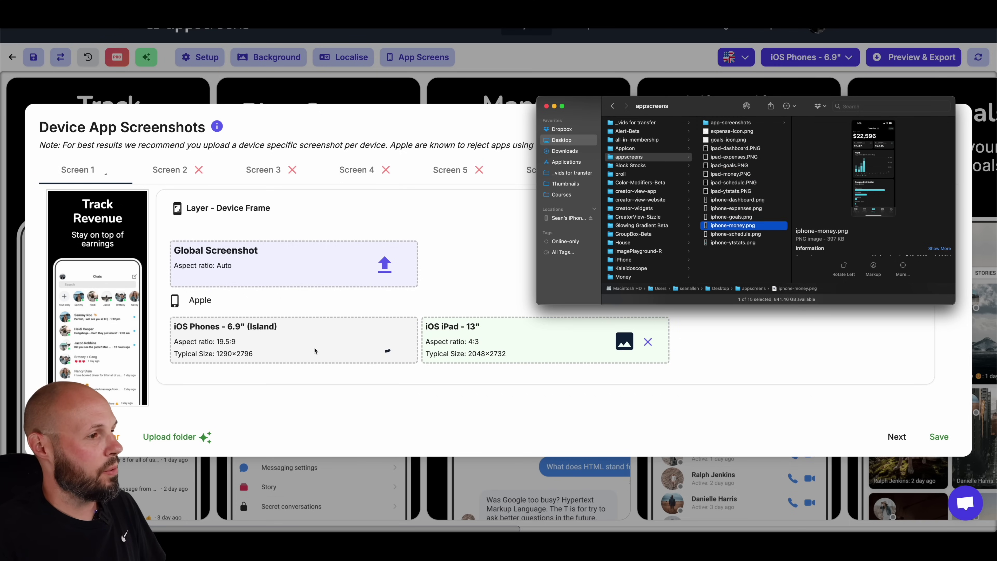
Upload ipad-schedule.PNG and iphone-schedule.png to Screen 2's iPad and iPhone slots.
left_click(182, 173)
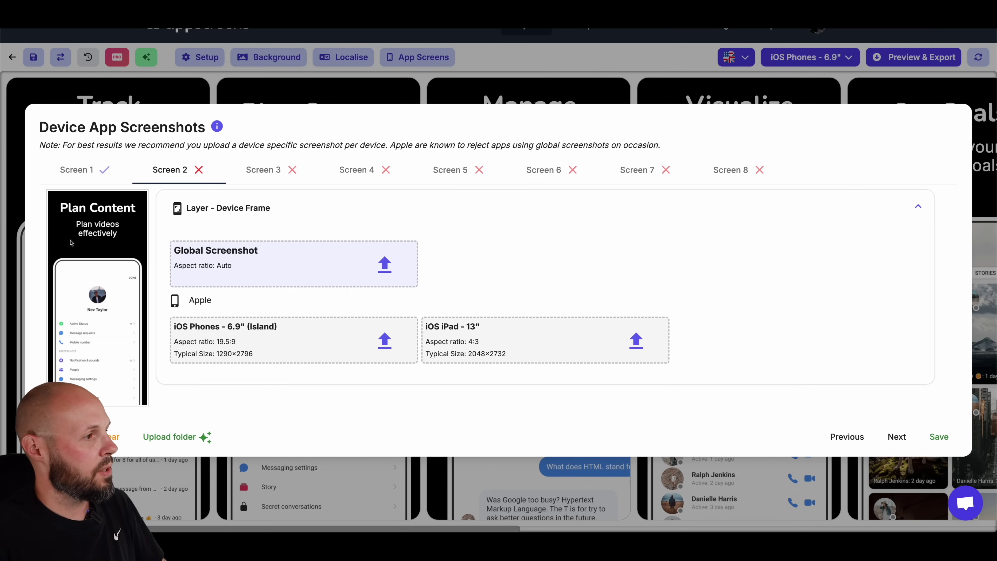
key("super+Tab")
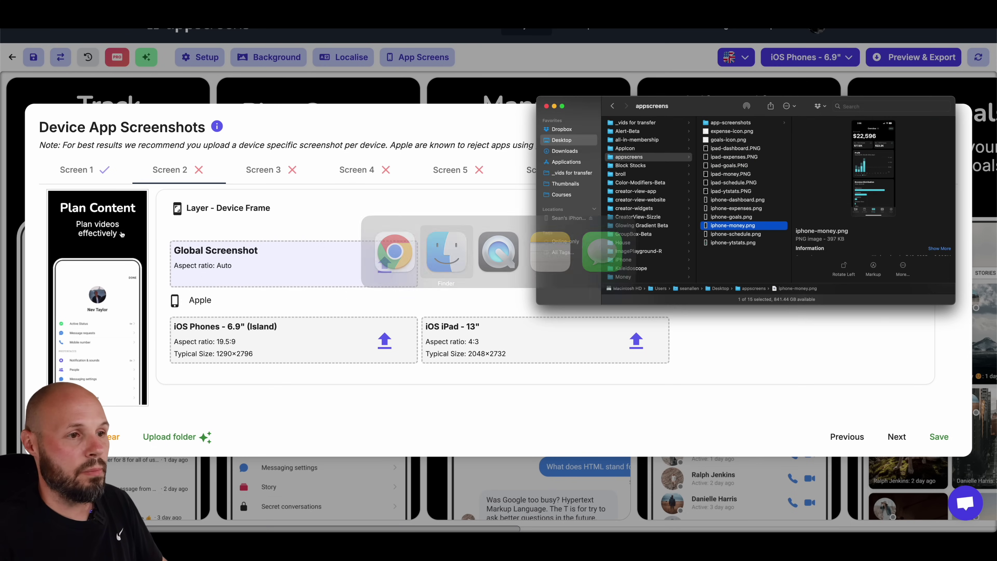
left_click_drag(740, 185, 537, 341)
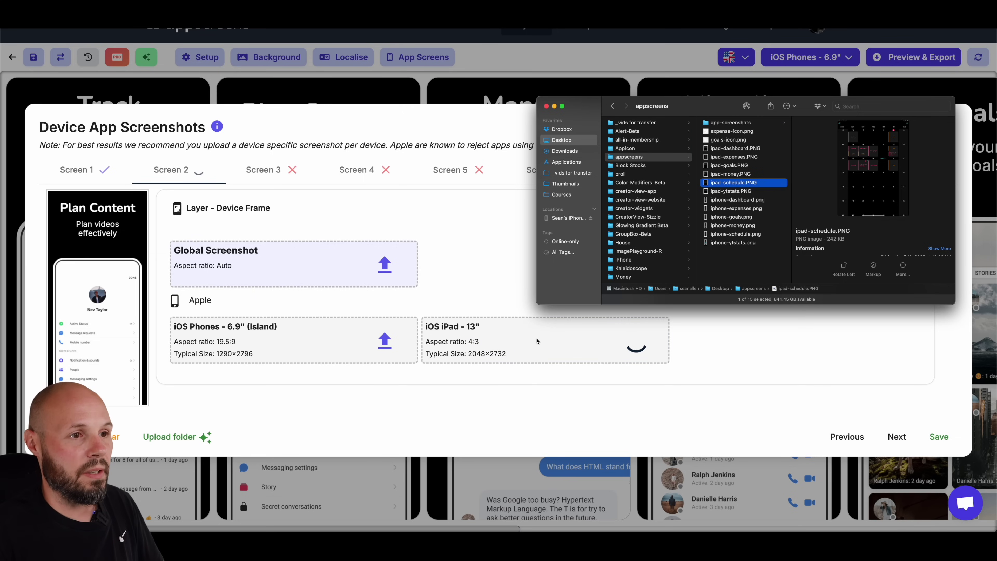
left_click(734, 234)
left_click_drag(734, 234, 323, 341)
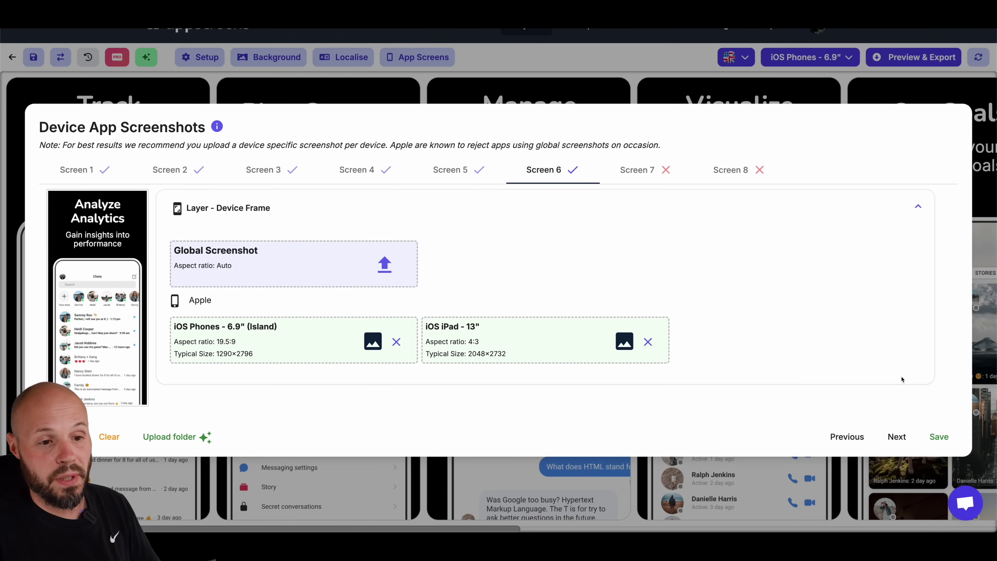
Save the uploaded screenshots and delete the Custom Themes screen.
left_click(939, 438)
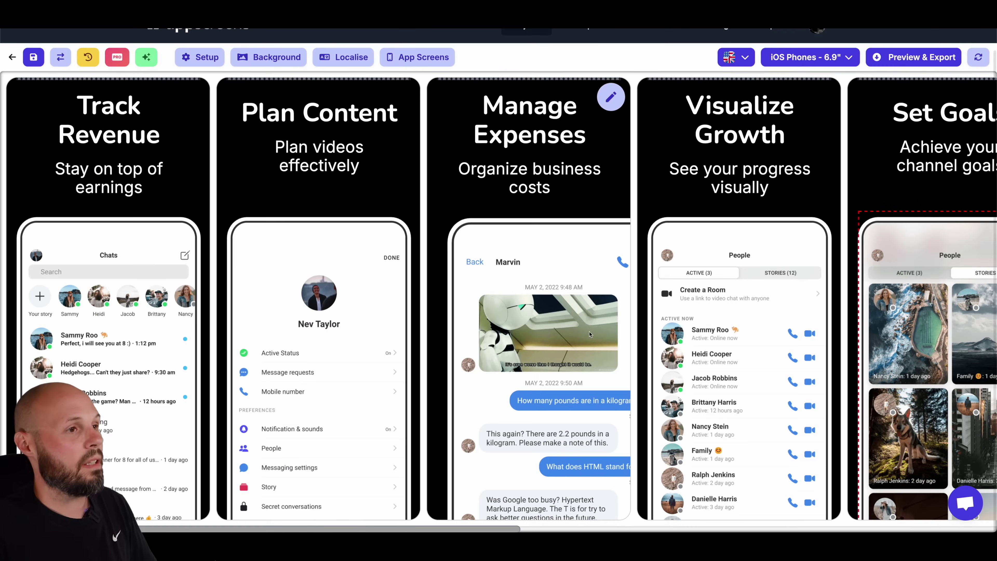
scroll(625, 280, "right", 10)
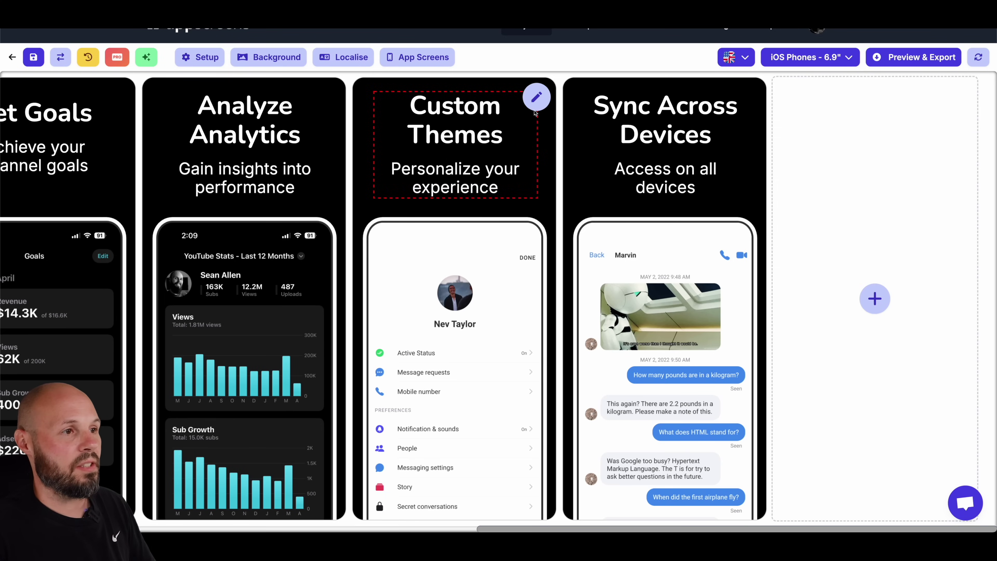
left_click(535, 107)
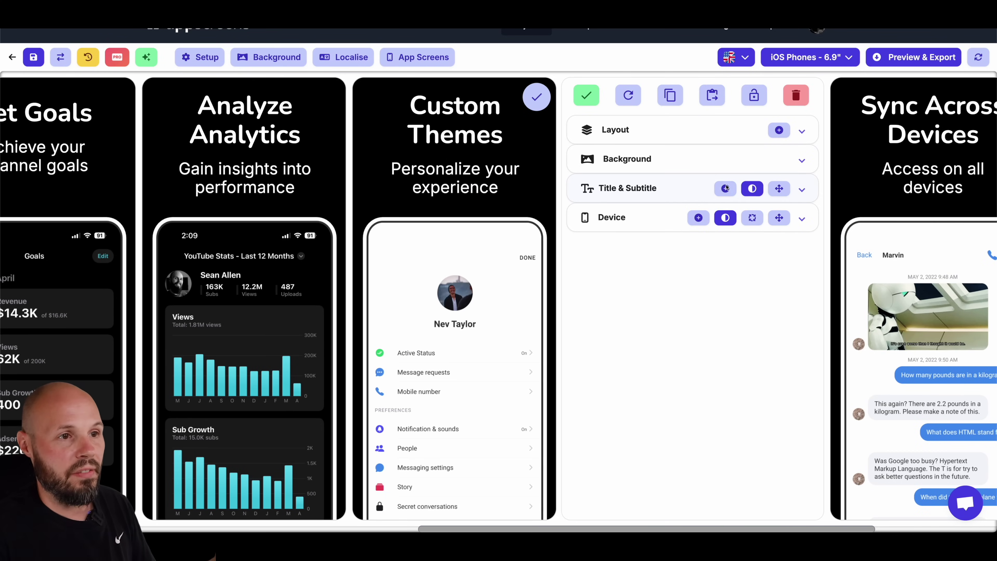
left_click(797, 99)
left_click(571, 316)
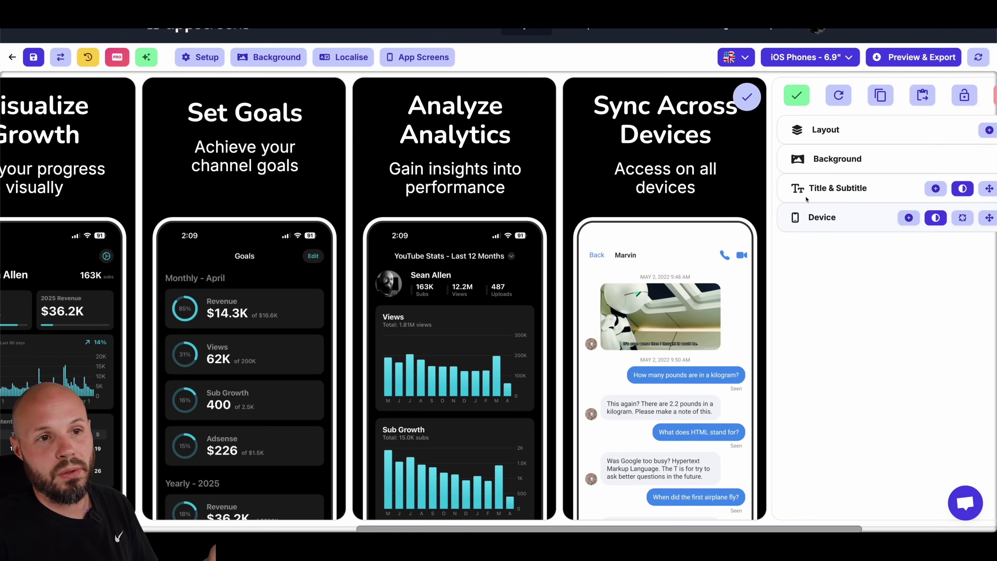
Delete the Sync Across Devices screen.
scroll(962, 95, "right", 5)
left_click(870, 95)
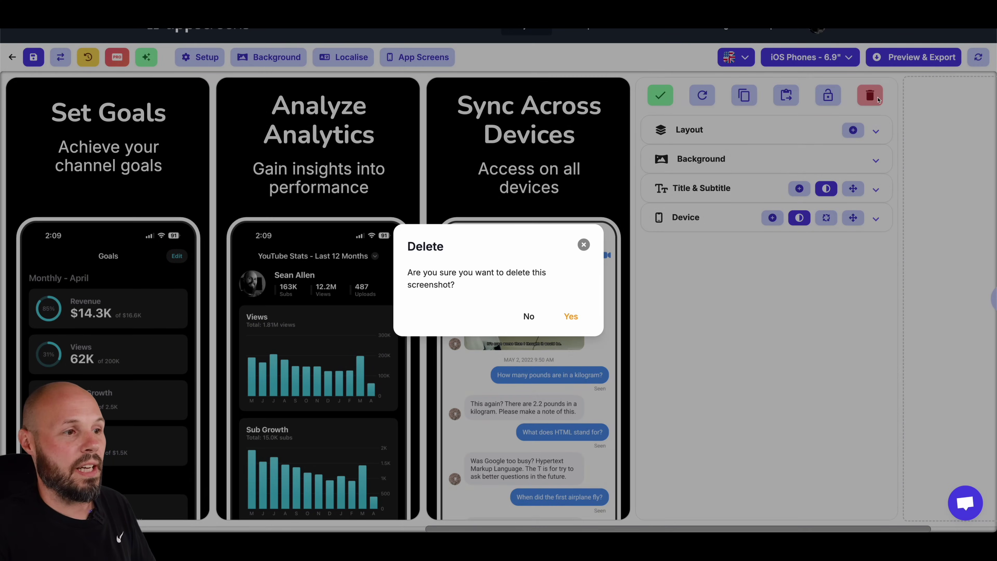
left_click(570, 316)
scroll(431, 244, "left", 10)
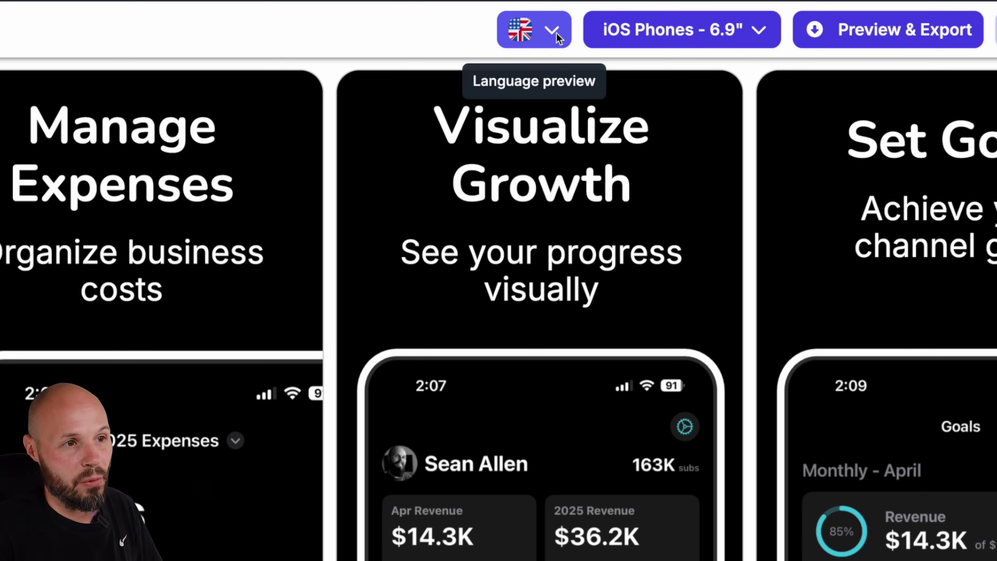
Add Spanish (es), French (fr) and German (de) as export languages and apply them.
left_click(560, 39)
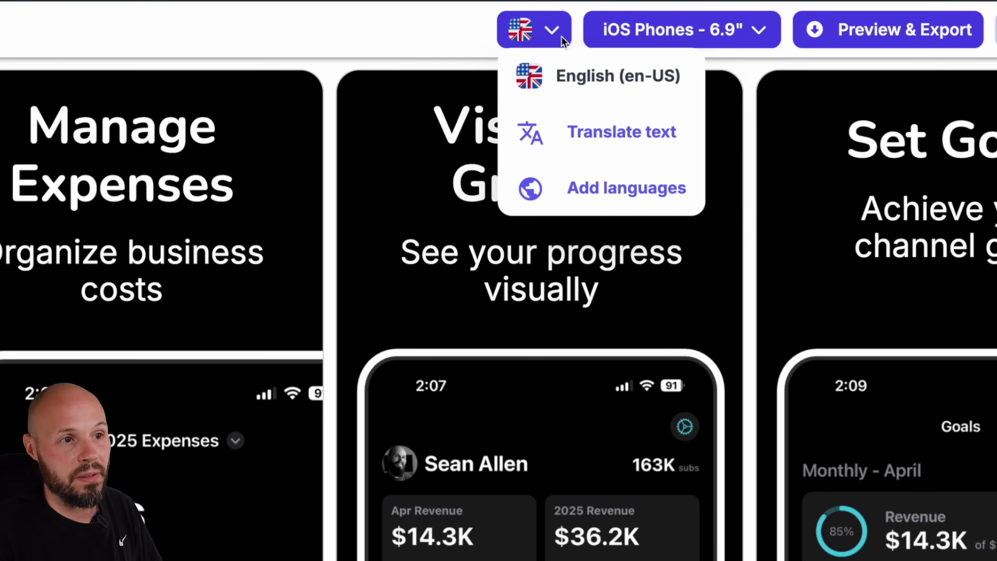
left_click(618, 190)
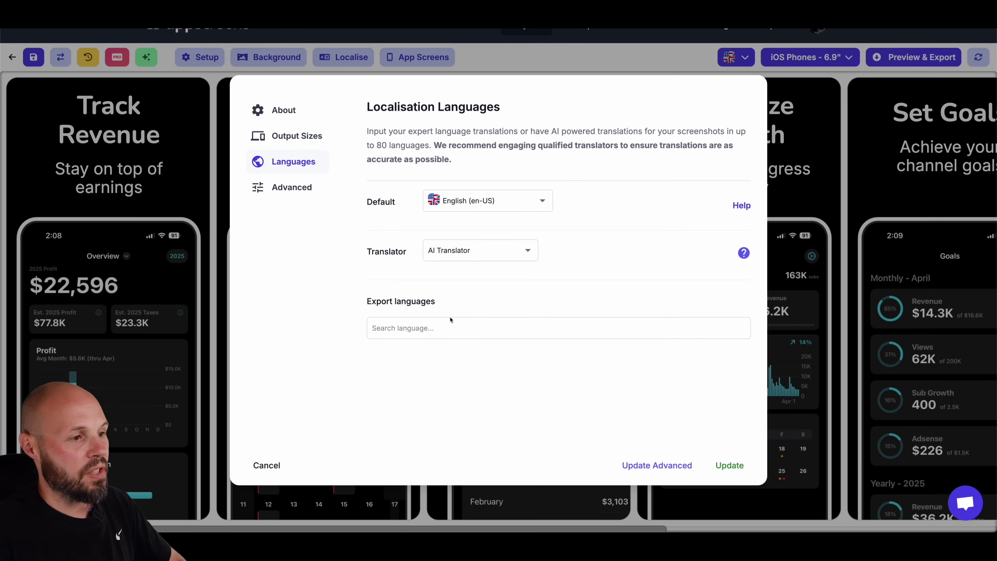
left_click(446, 327)
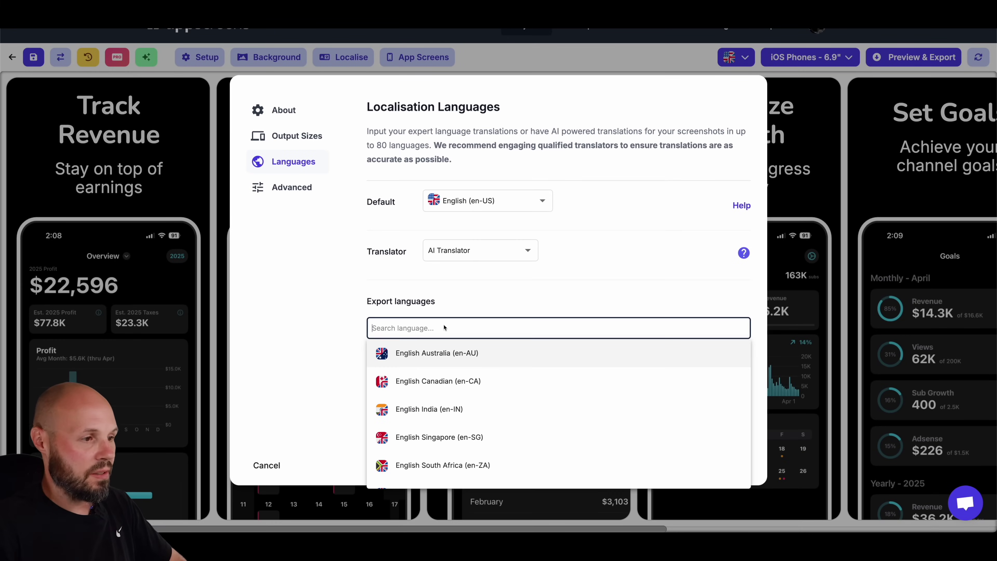
type("Span")
left_click(439, 355)
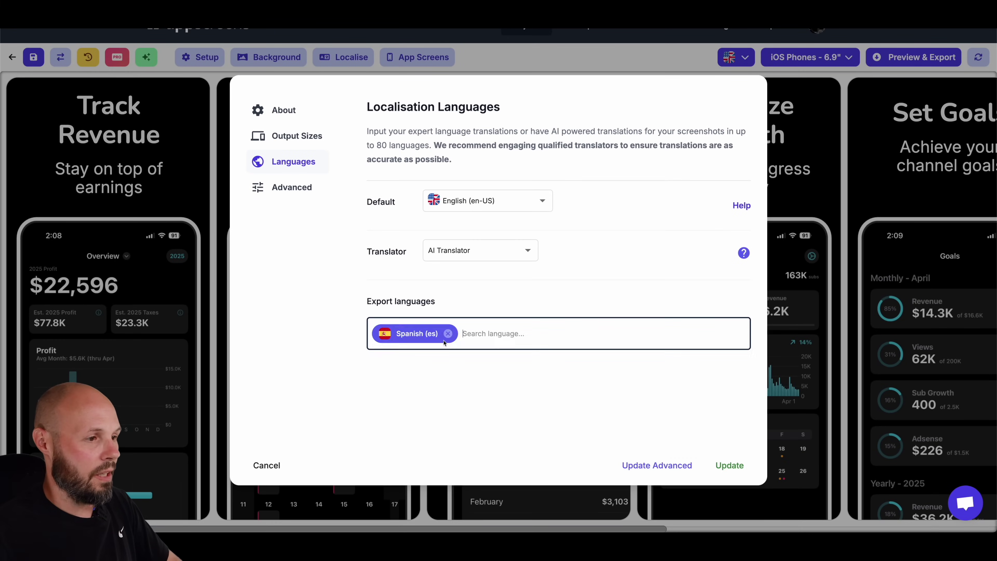
type("Fre")
left_click(471, 358)
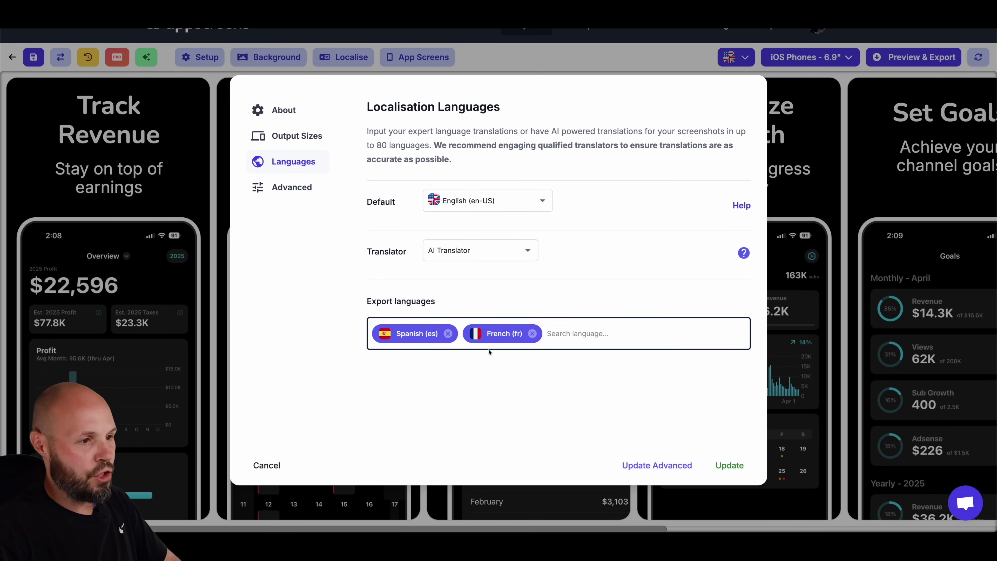
type("Germ")
left_click(435, 369)
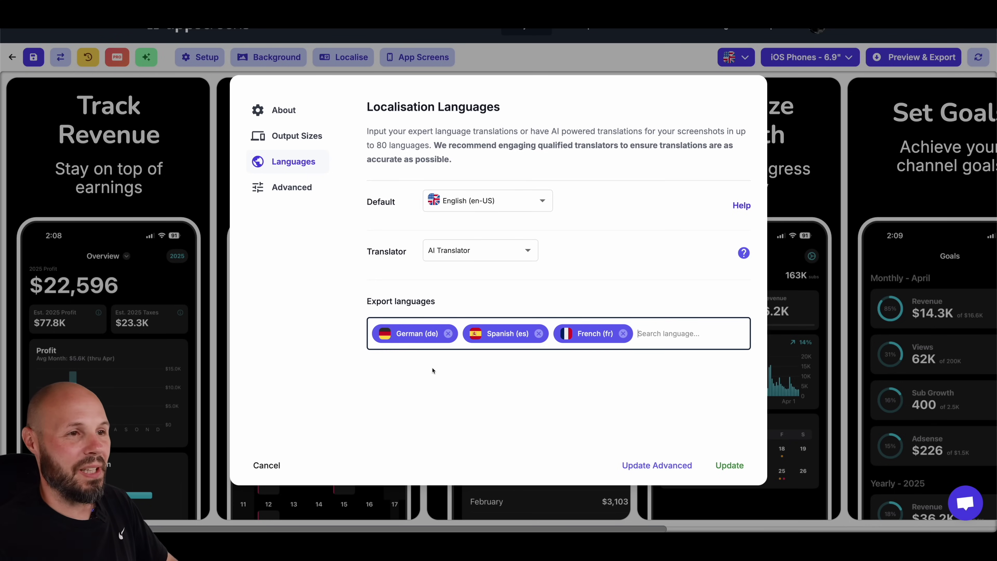
left_click(737, 469)
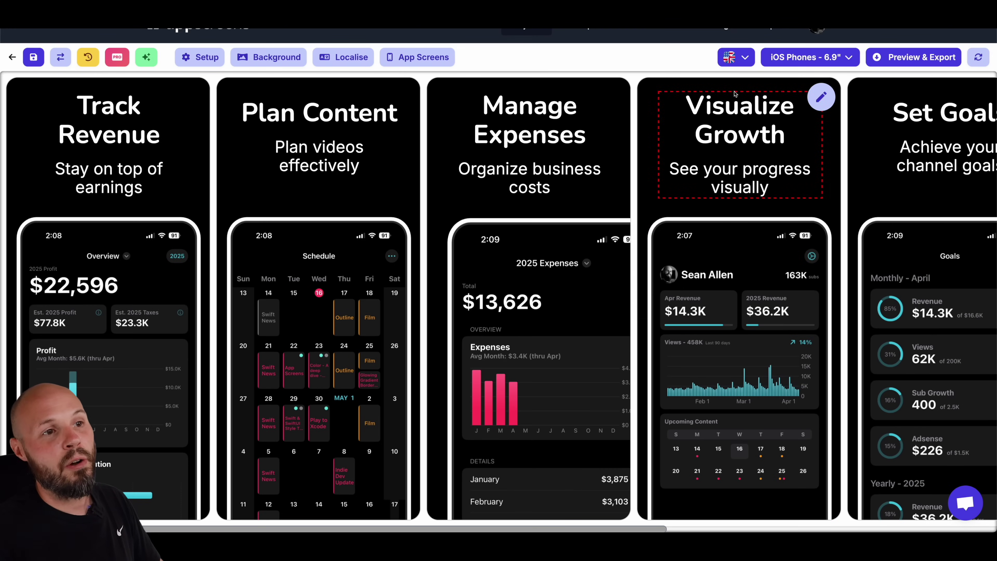
Switch the preview to German (de) and scroll through captions like 'Einnahmen verfolgen'.
left_click(734, 58)
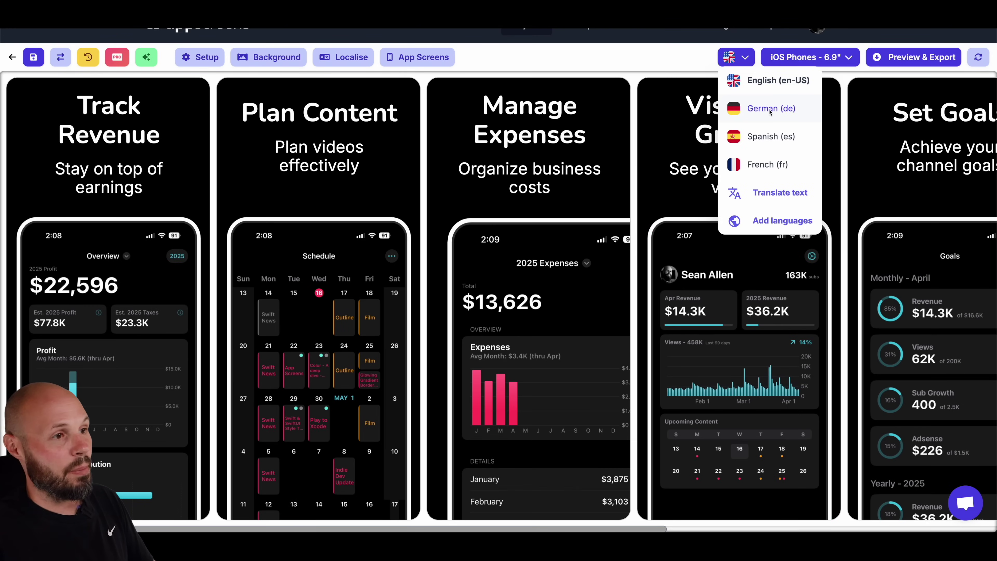
left_click(770, 110)
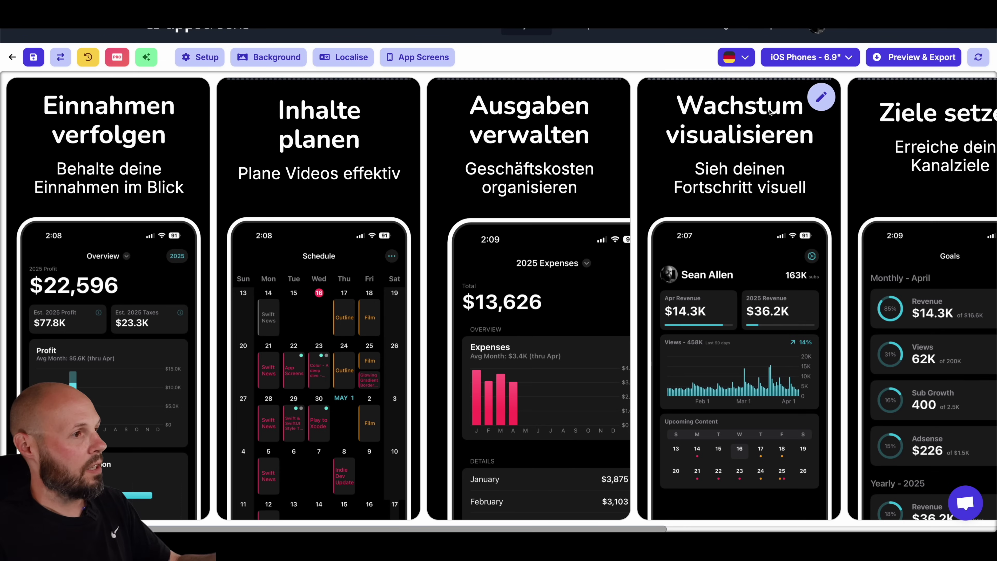
scroll(769, 112, "right", 10)
scroll(681, 180, "left", 8)
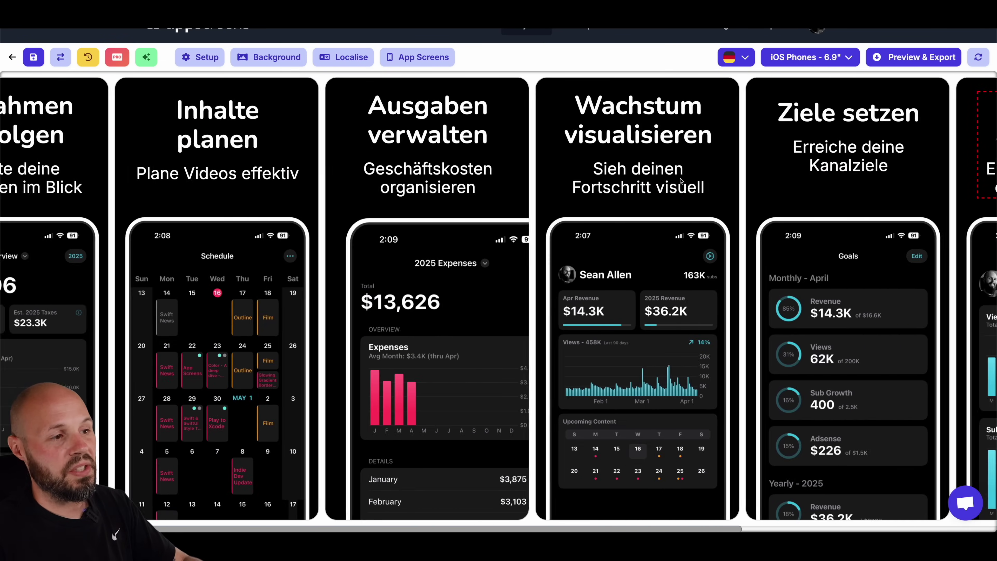
scroll(681, 181, "left", 3)
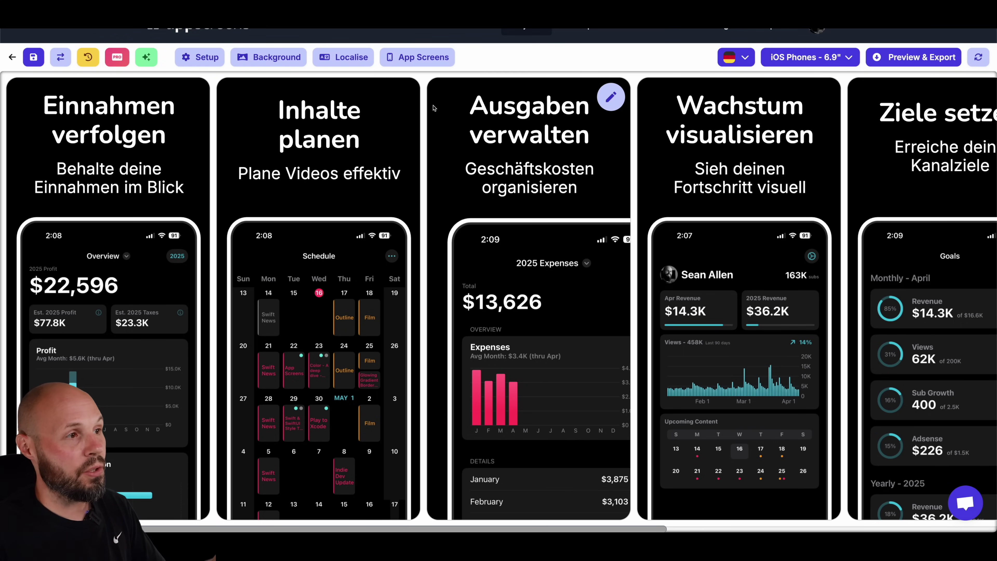
left_click(421, 59)
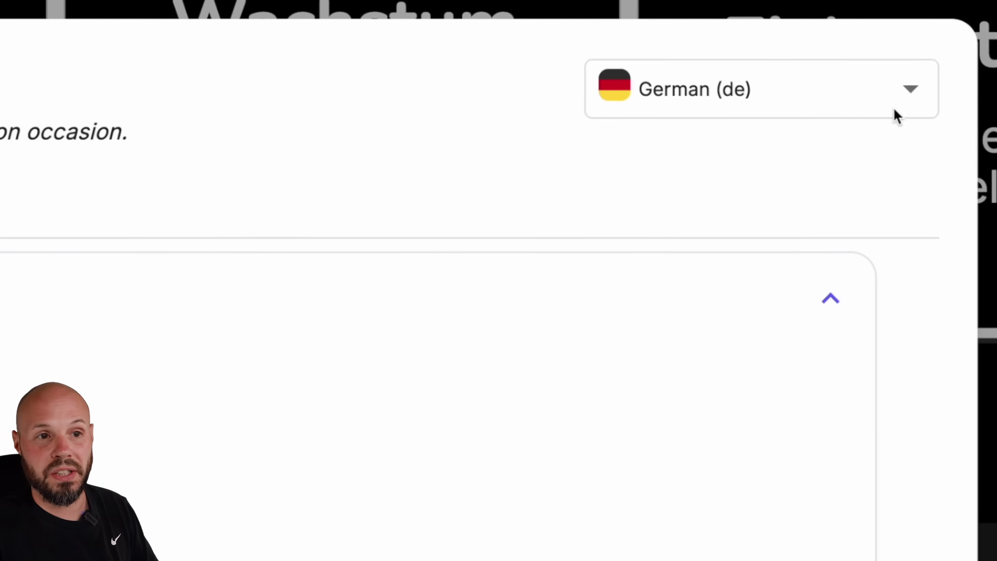
left_click(918, 99)
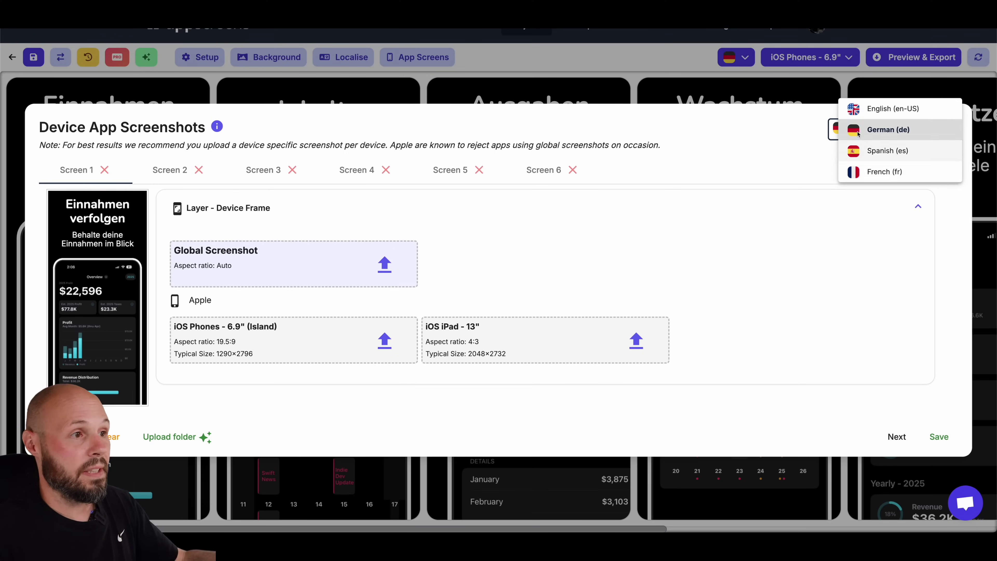
left_click(889, 130)
left_click(805, 90)
Preview the screenshots in Spanish at the iOS iPad 13" size.
left_click(746, 58)
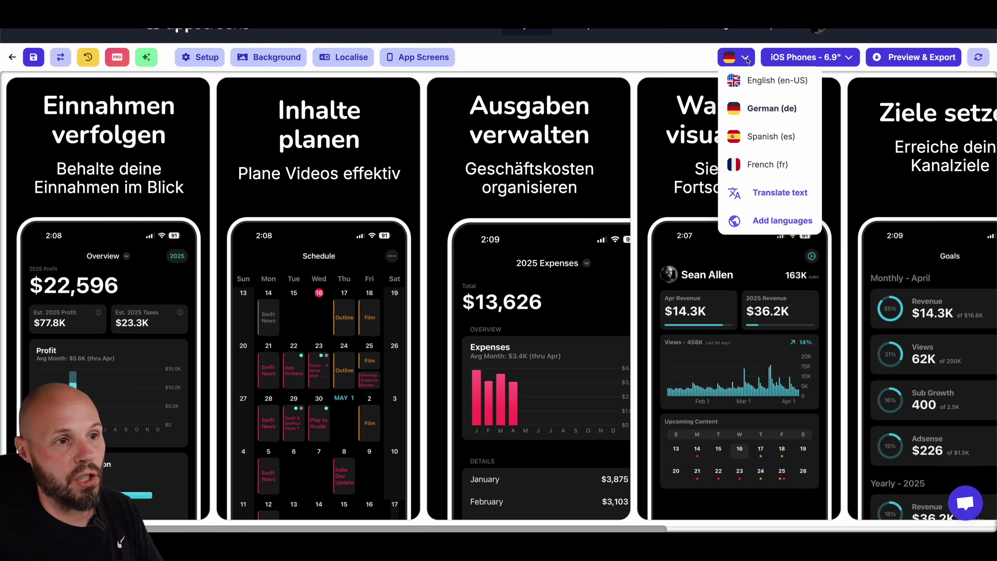
left_click(767, 138)
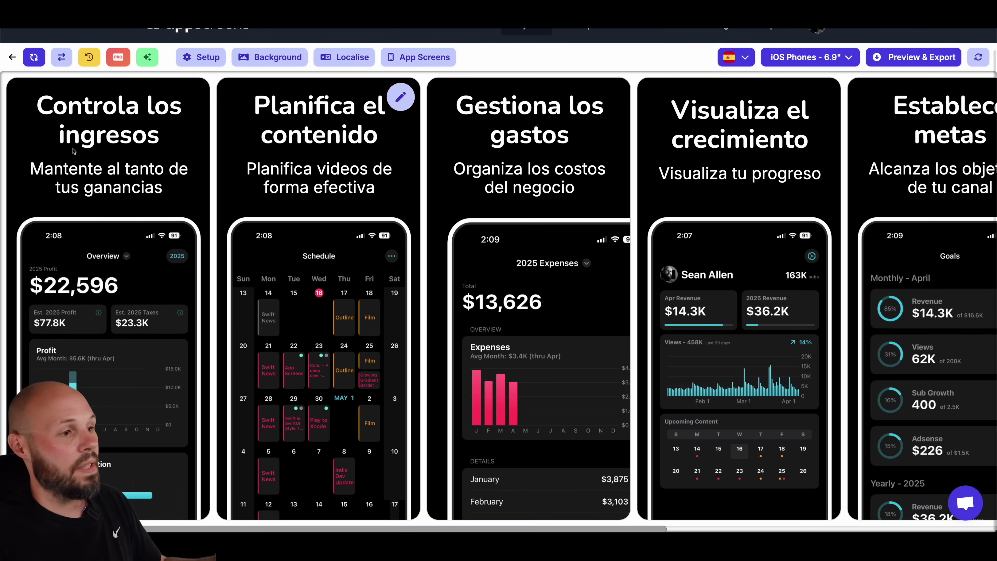
left_click(848, 58)
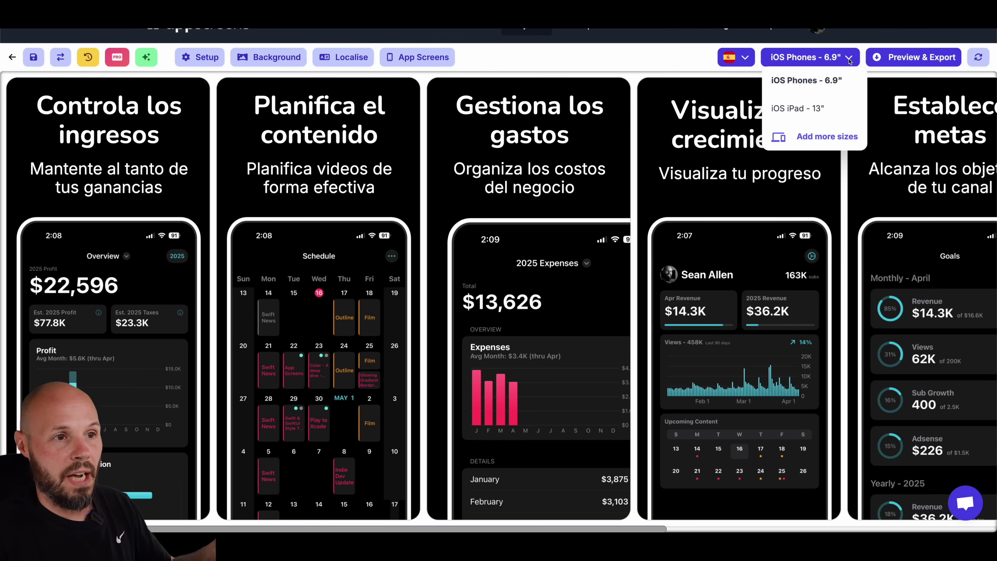
left_click(795, 109)
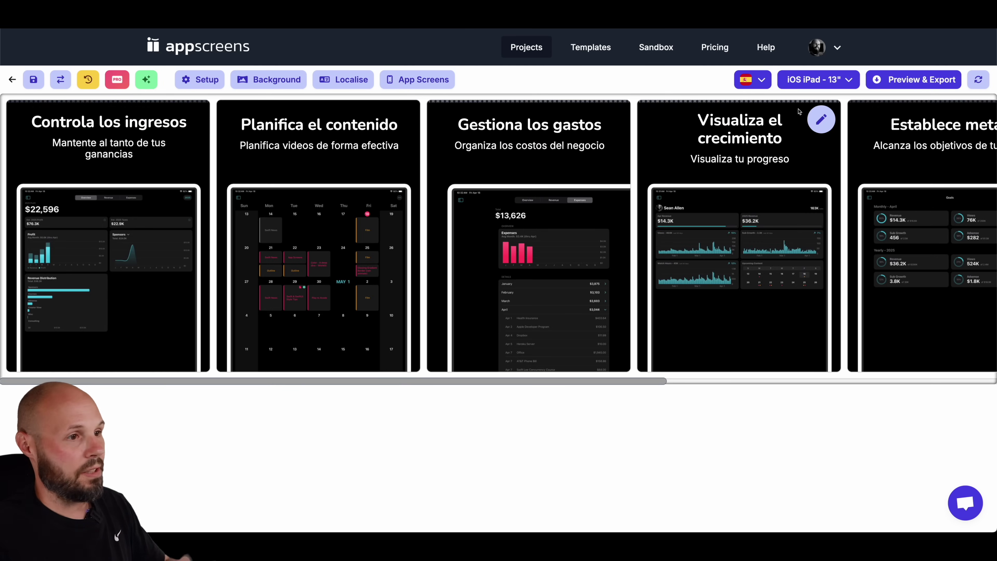
left_click(848, 80)
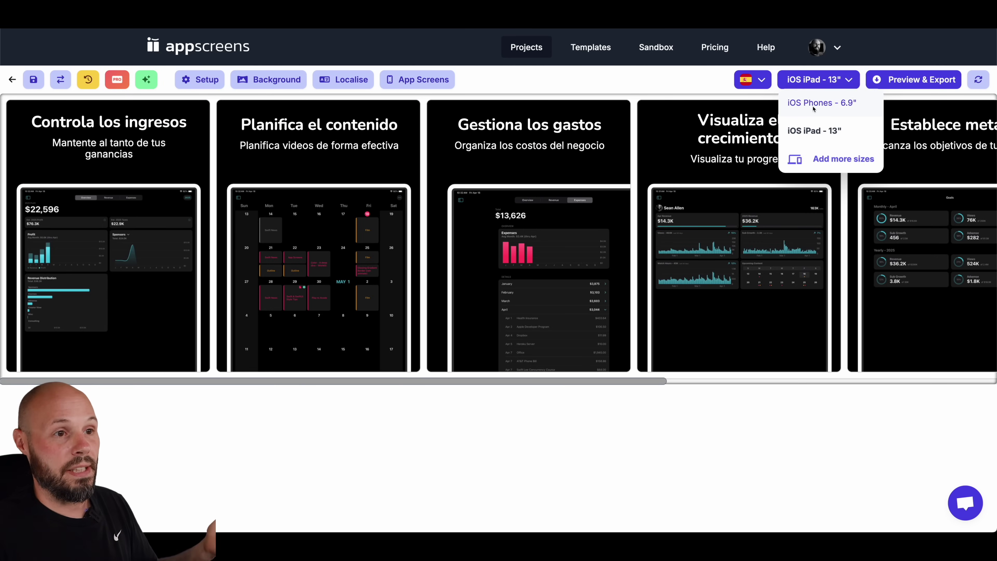
left_click(768, 82)
Check the German version, then return to English at iOS Phones 6.9".
left_click(763, 82)
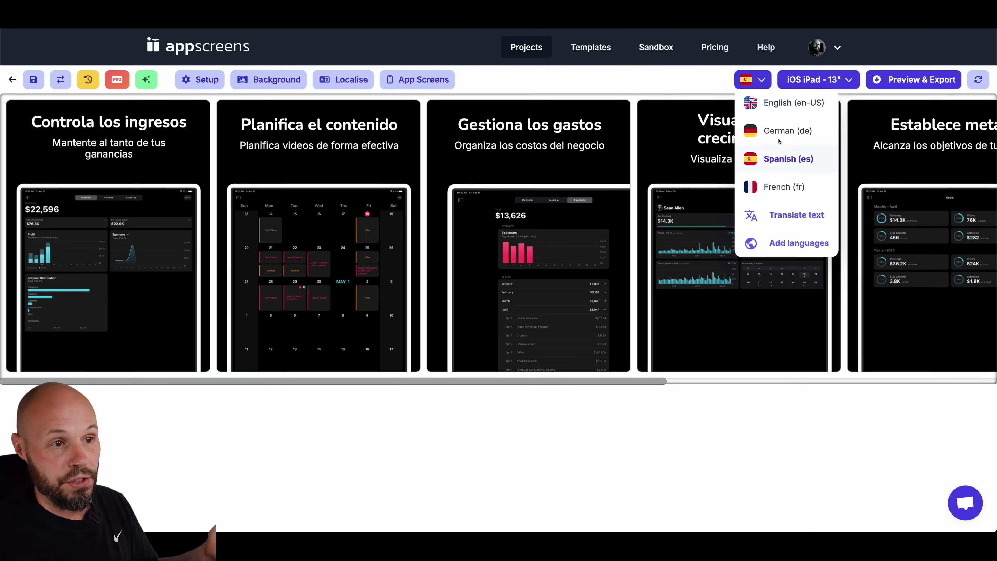
left_click(780, 130)
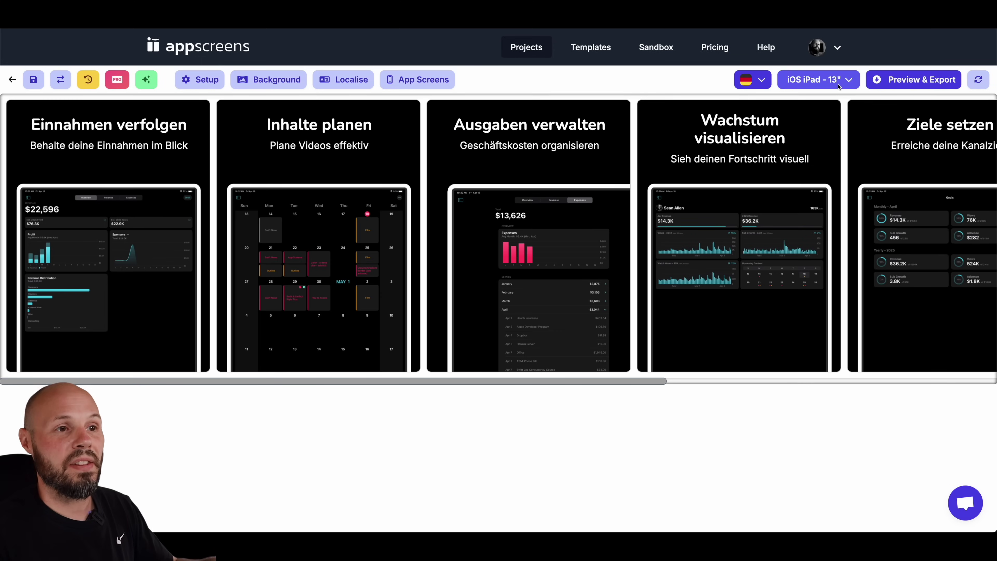
left_click(851, 80)
left_click(831, 102)
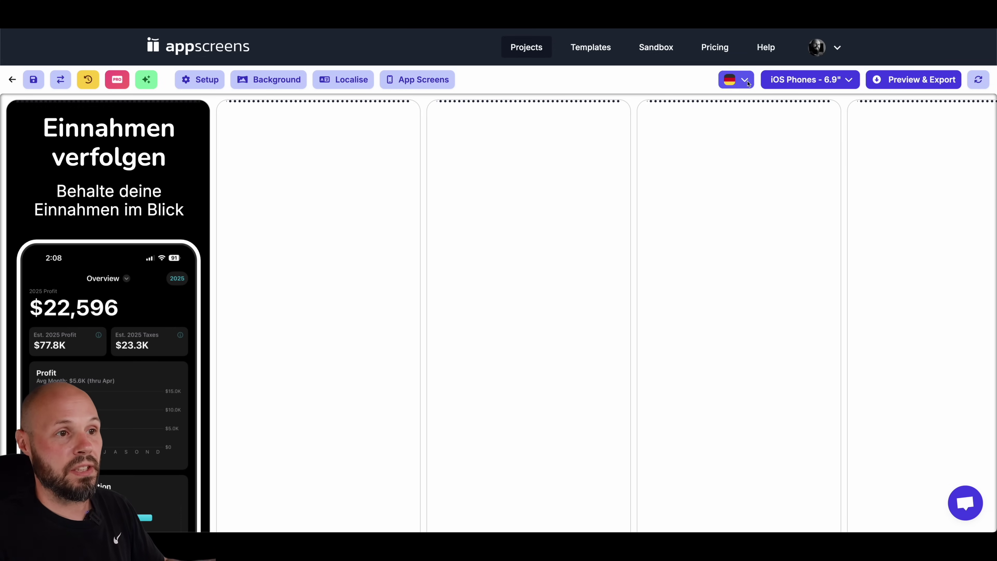
left_click(741, 81)
left_click(759, 104)
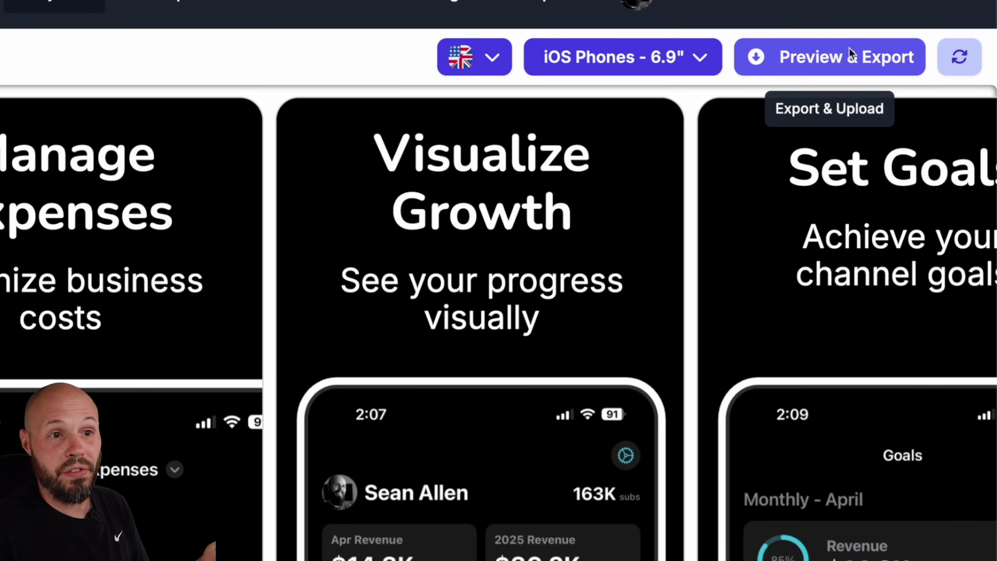
left_click(852, 59)
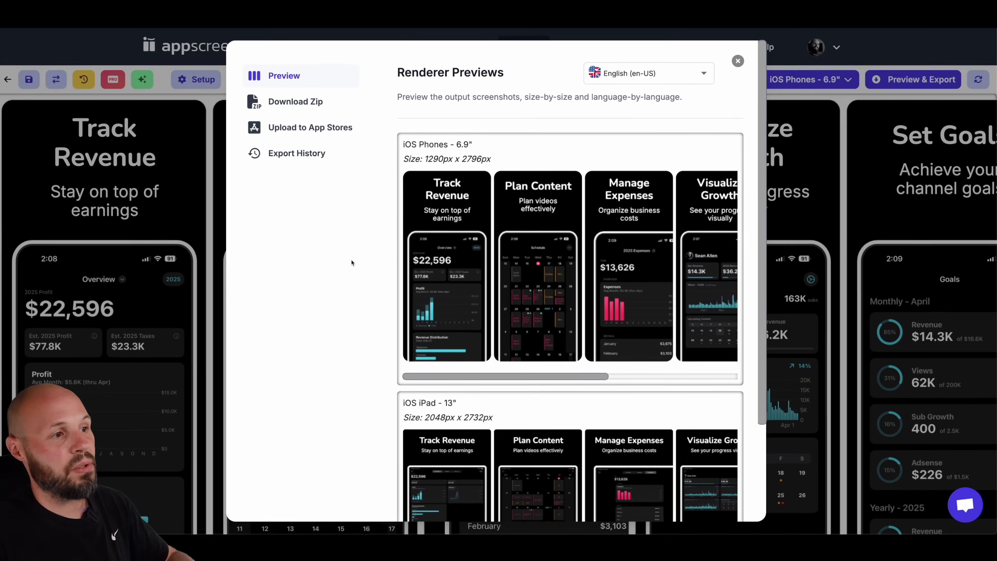
scroll(235, 336, "down", 5)
scroll(464, 309, "up", 3)
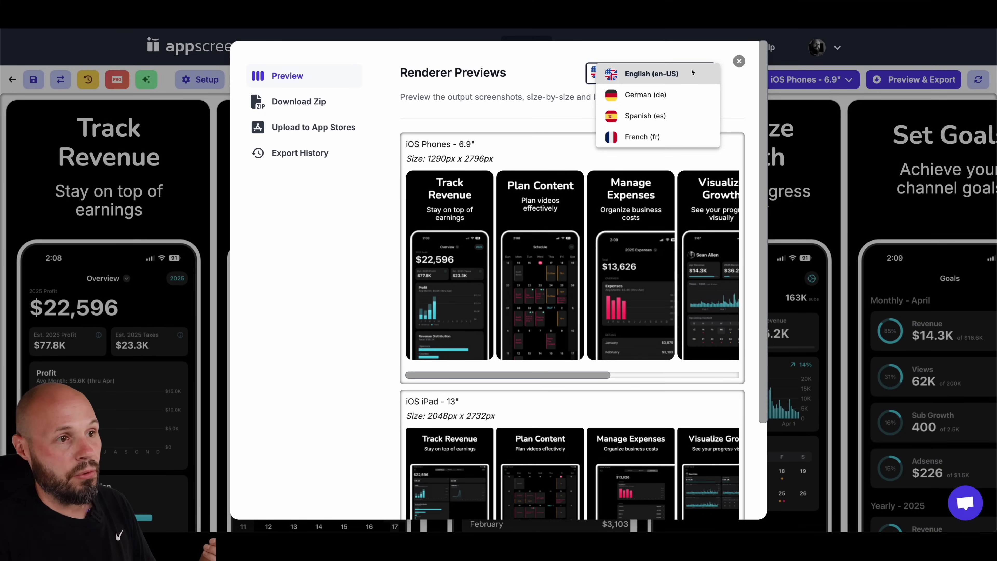
left_click(651, 115)
scroll(383, 290, "down", 3)
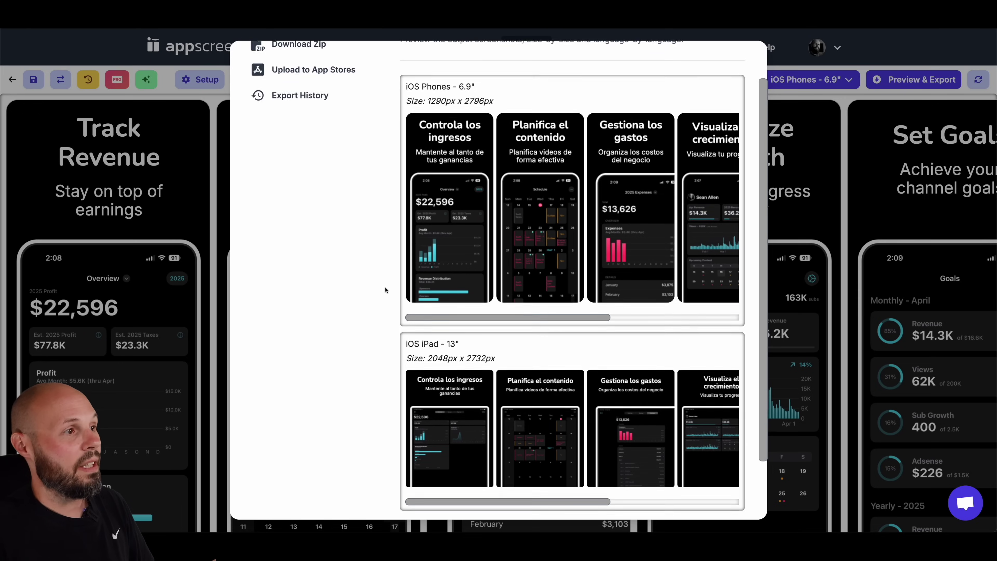
scroll(385, 290, "up", 3)
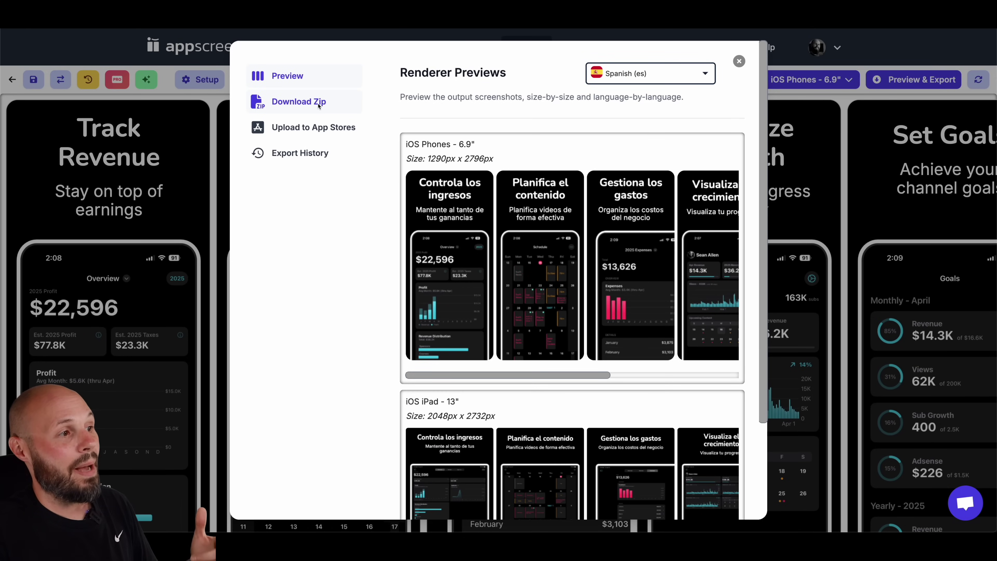
scroll(325, 116, "down", 2)
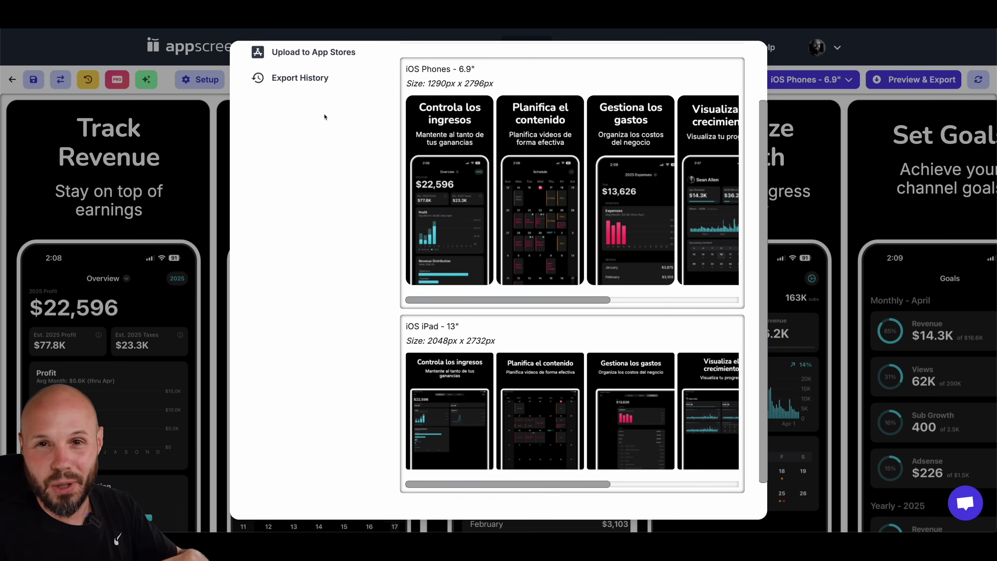
scroll(353, 160, "up", 2)
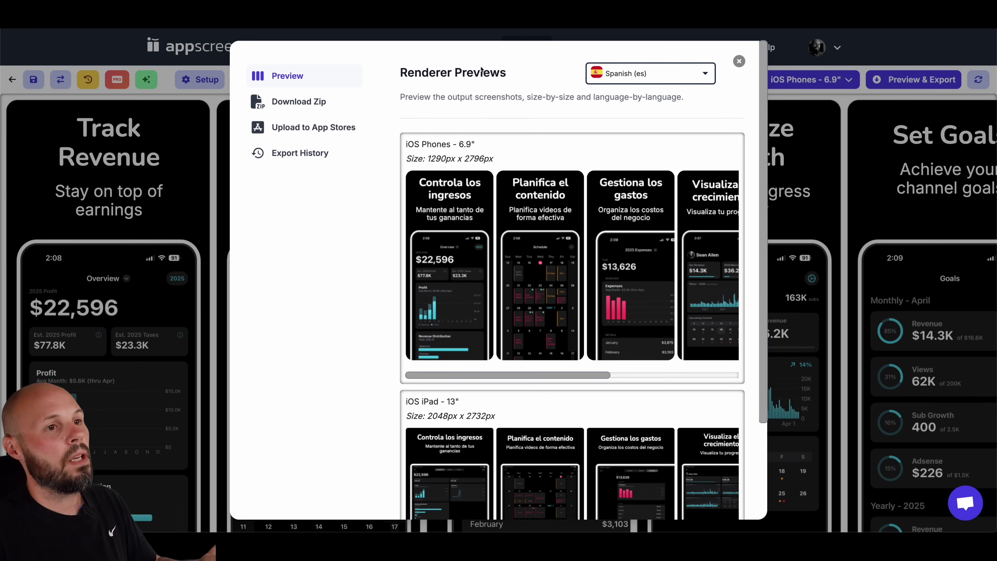
left_click(739, 61)
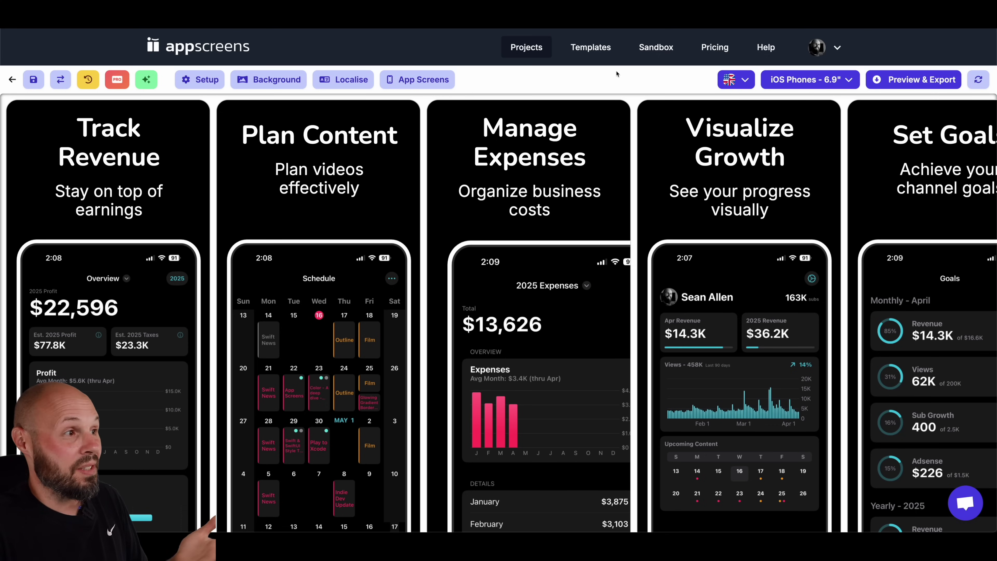
Restyle the five captioned screenshots with the Colourful Dynamic Waves template in an AI preview.
mouse_move(127, 210)
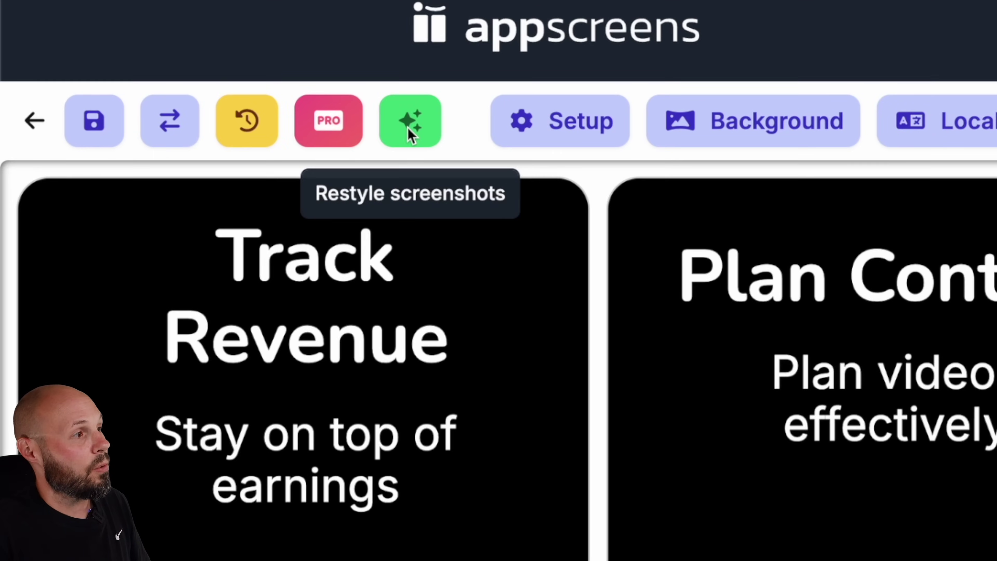
left_click(409, 125)
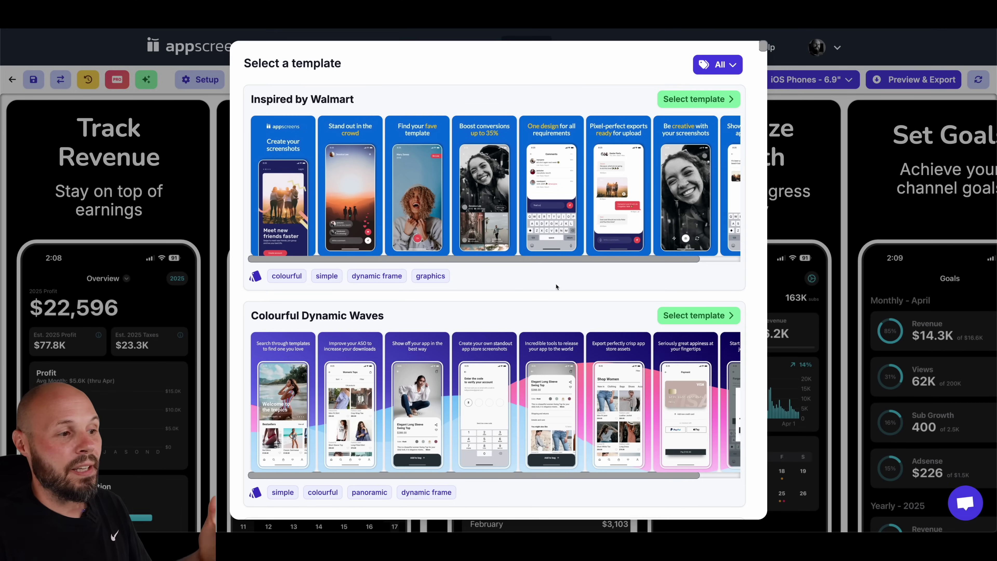
scroll(556, 287, "down", 20)
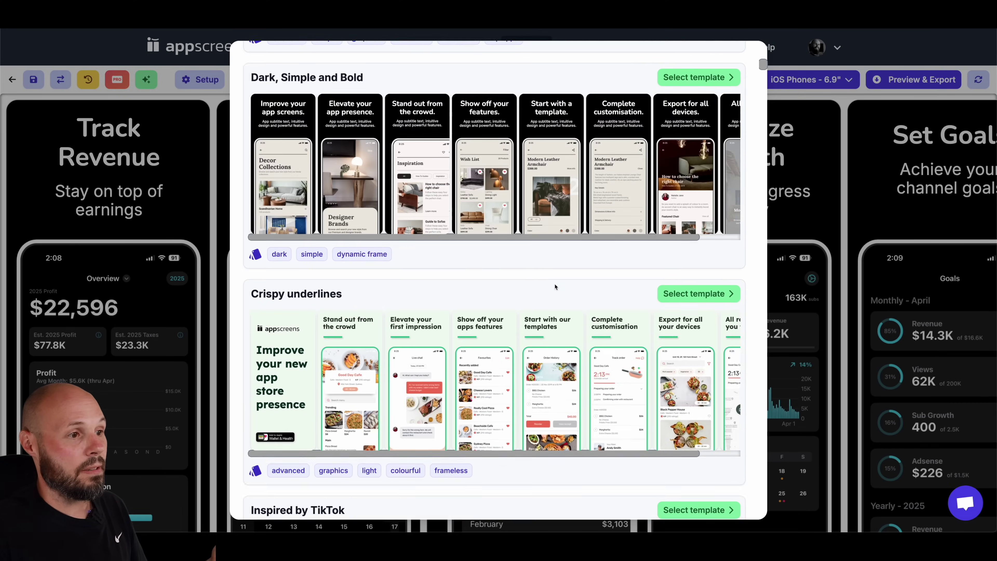
scroll(556, 287, "down", 15)
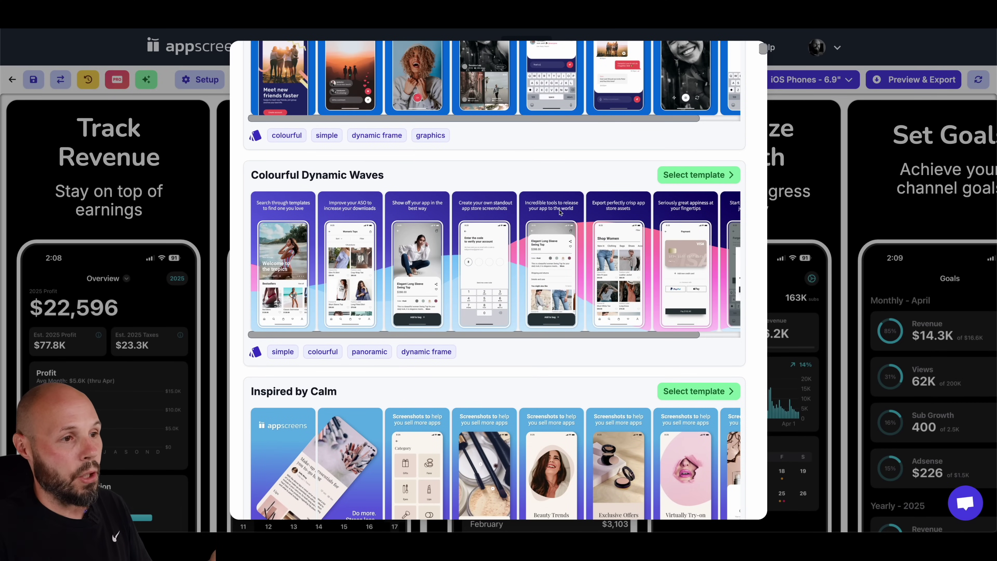
left_click(690, 179)
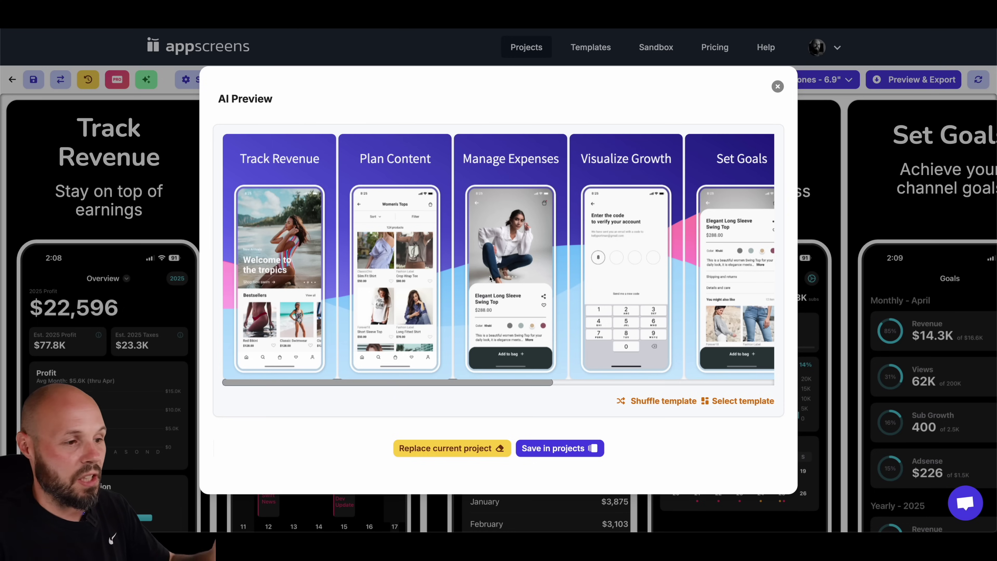
Save the wave-styled preview as a new project named 'Creator View Version 2'.
left_click(568, 452)
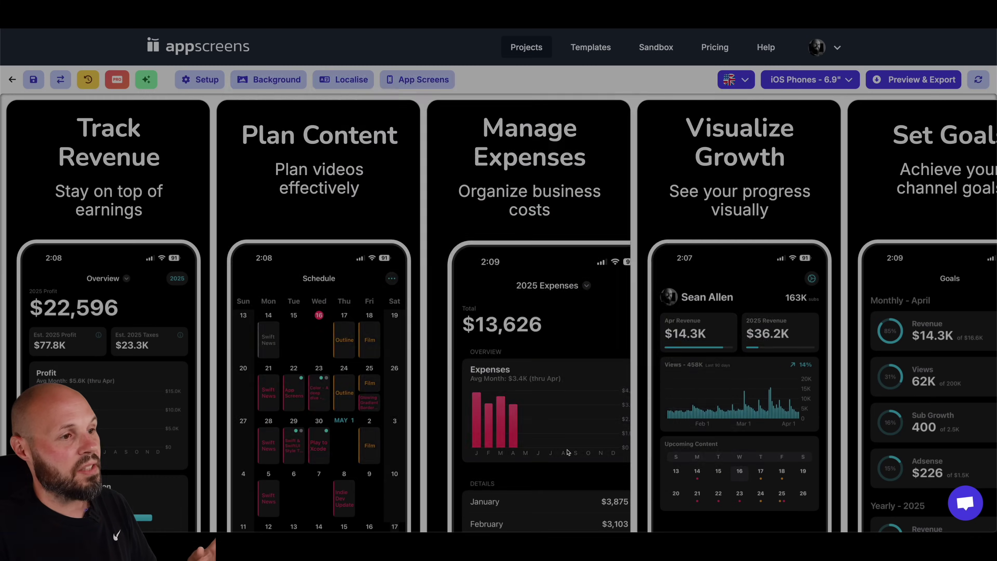
left_click(503, 174)
key("BackSpace")
key("BackSpace")
key("BackSpace")
key("BackSpace")
key("BackSpace")
key("BackSpace")
type("V")
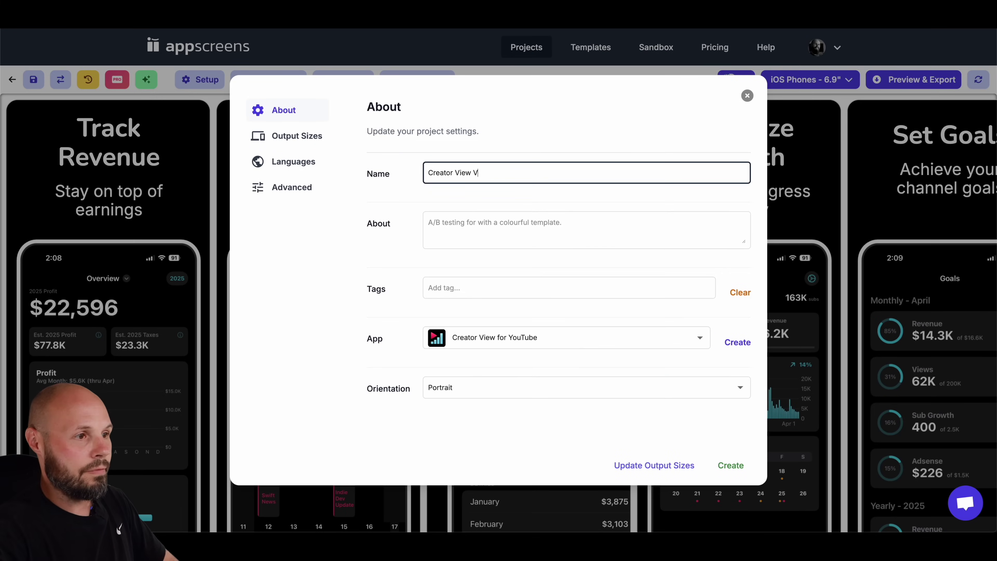
type("ersion 2")
left_click(731, 465)
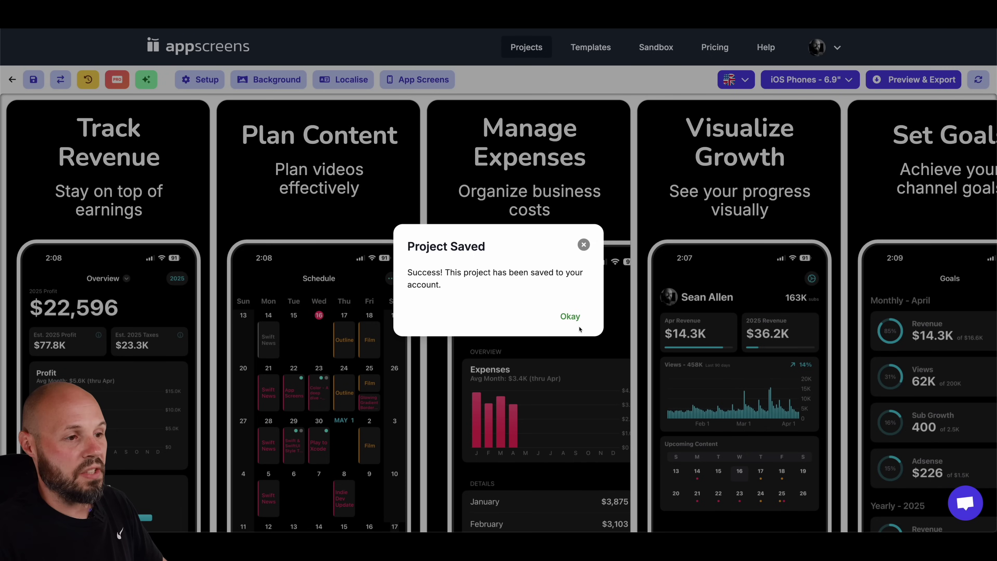
left_click(569, 317)
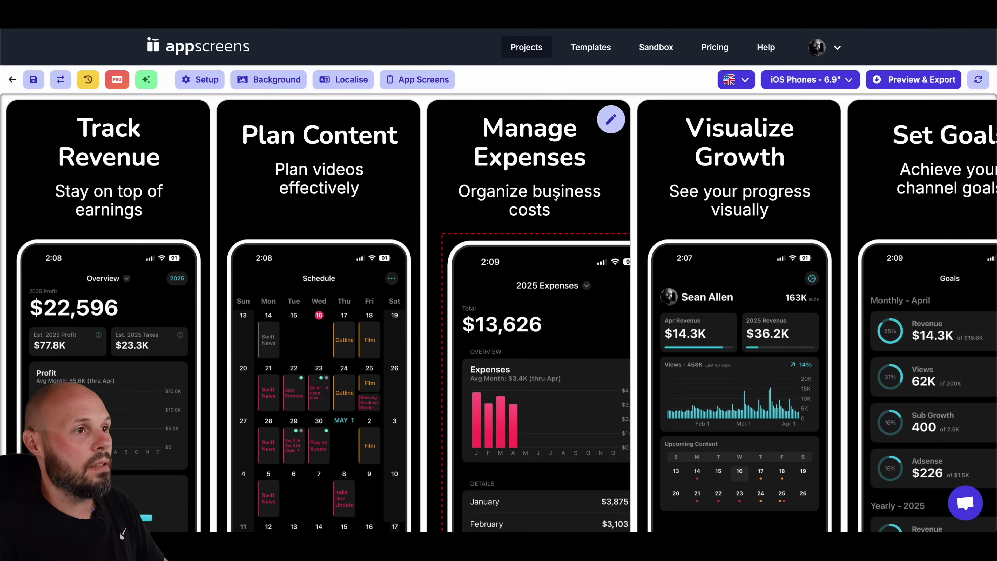
Open Creator View Version 2 from the projects list for editing.
left_click(523, 50)
scroll(165, 220, "down", 1)
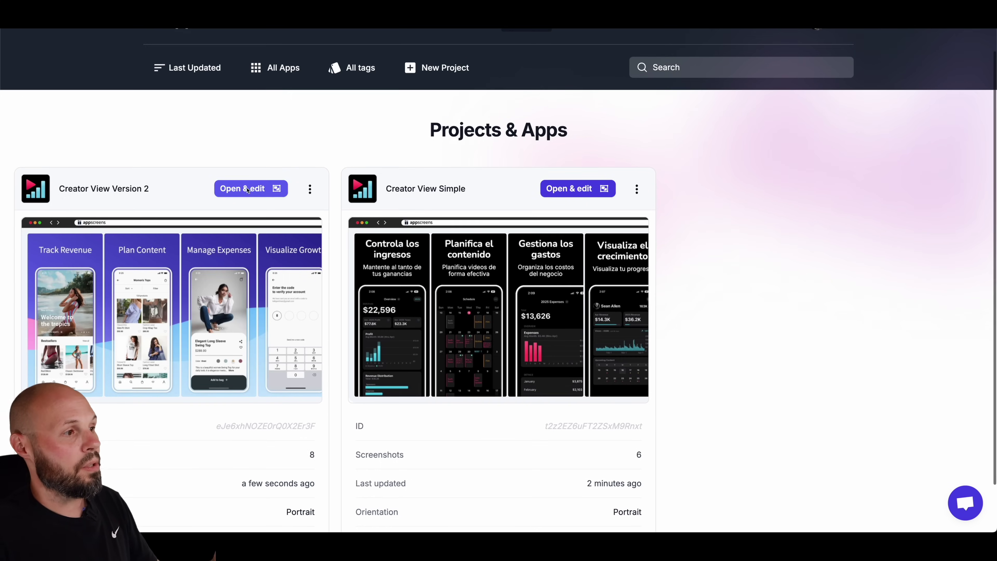
left_click(236, 190)
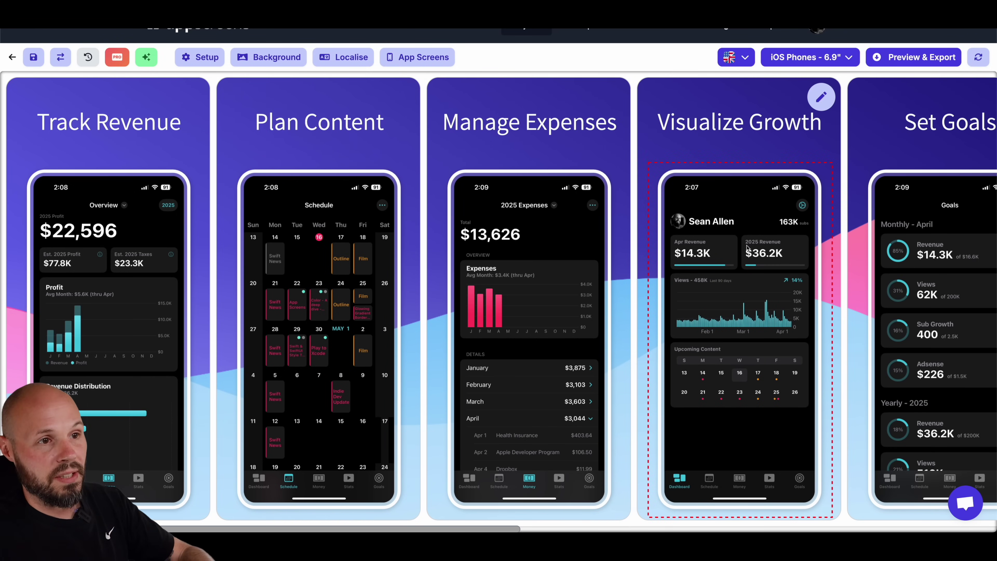
Switch the language to Spanish (es), so titles read 'Rastrea ingresos', 'Planifica contenido', 'Gestiona gastos'.
scroll(741, 247, "right", 1)
left_click(744, 58)
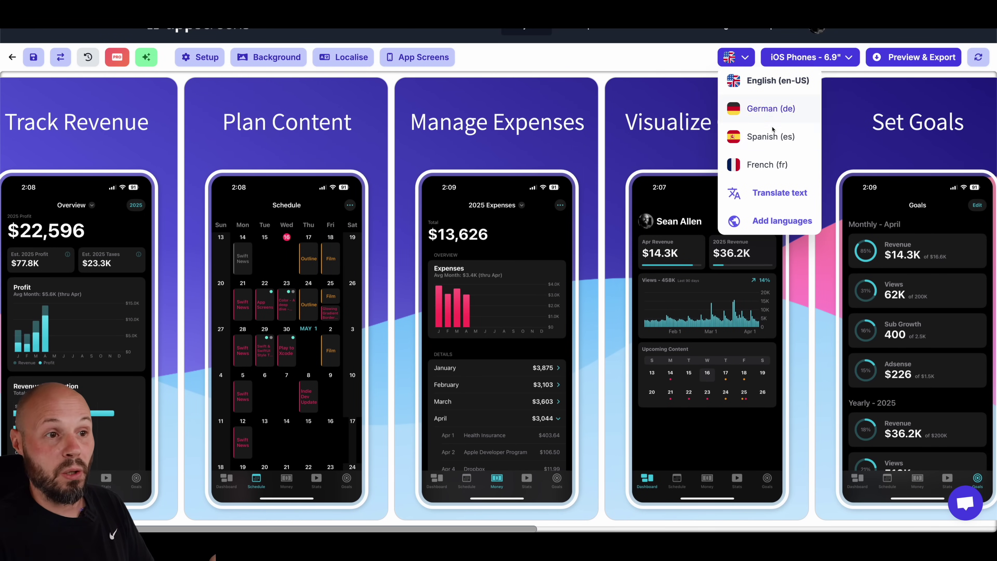
left_click(770, 137)
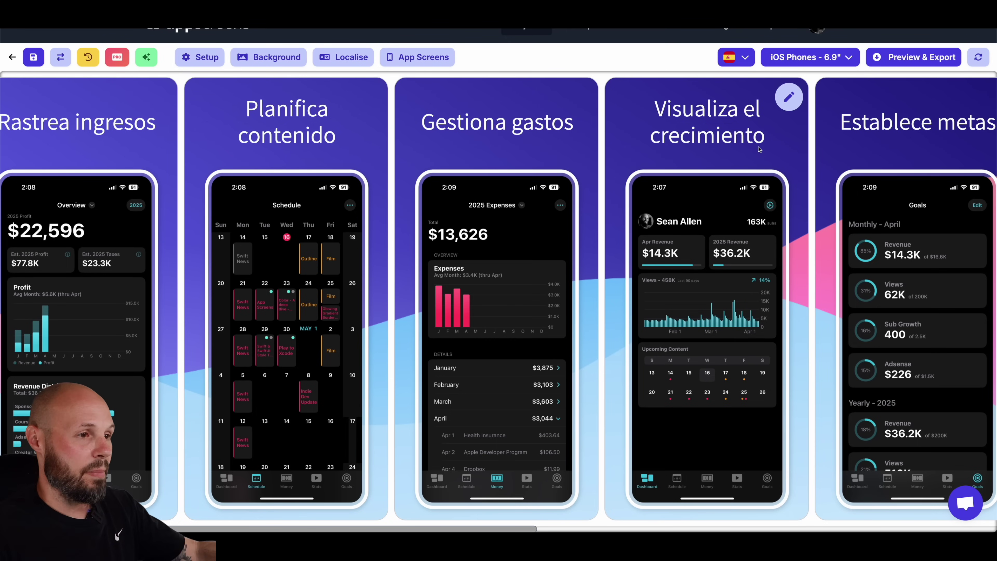
scroll(760, 149, "left", 2)
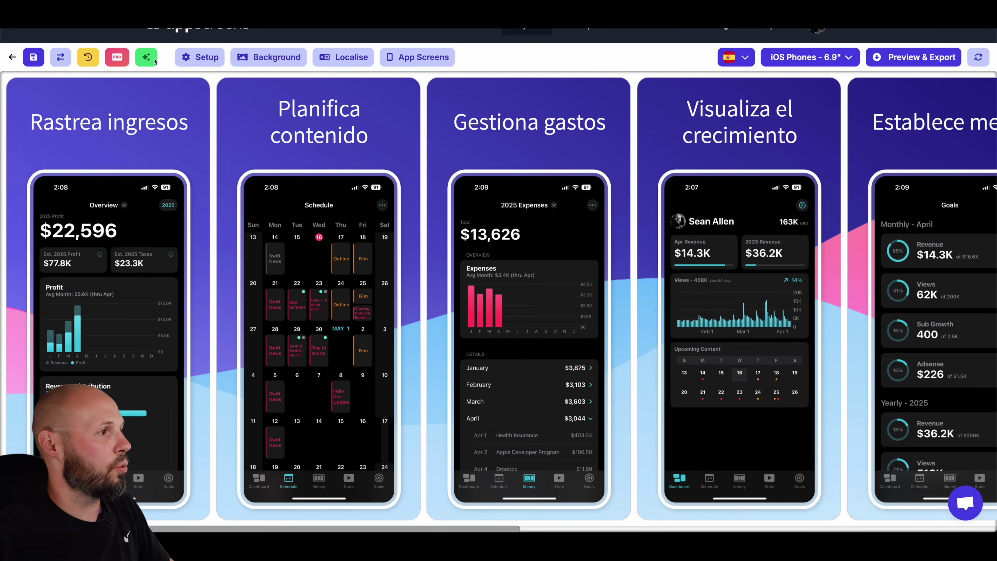
Restyle the screenshots via the AI template gallery using Diverse Midnight Panoramic.
left_click(146, 56)
scroll(367, 317, "down", 20)
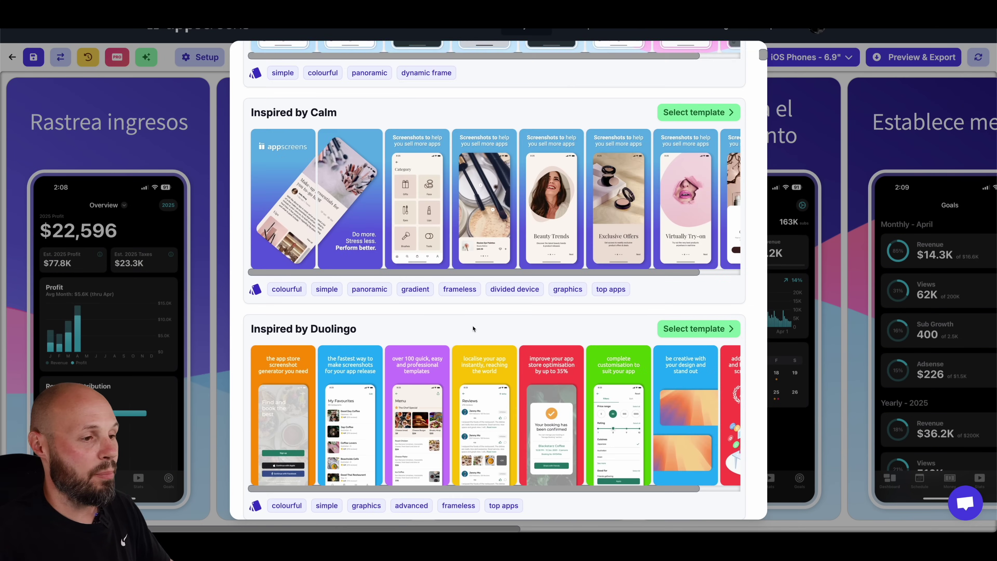
scroll(484, 330, "down", 20)
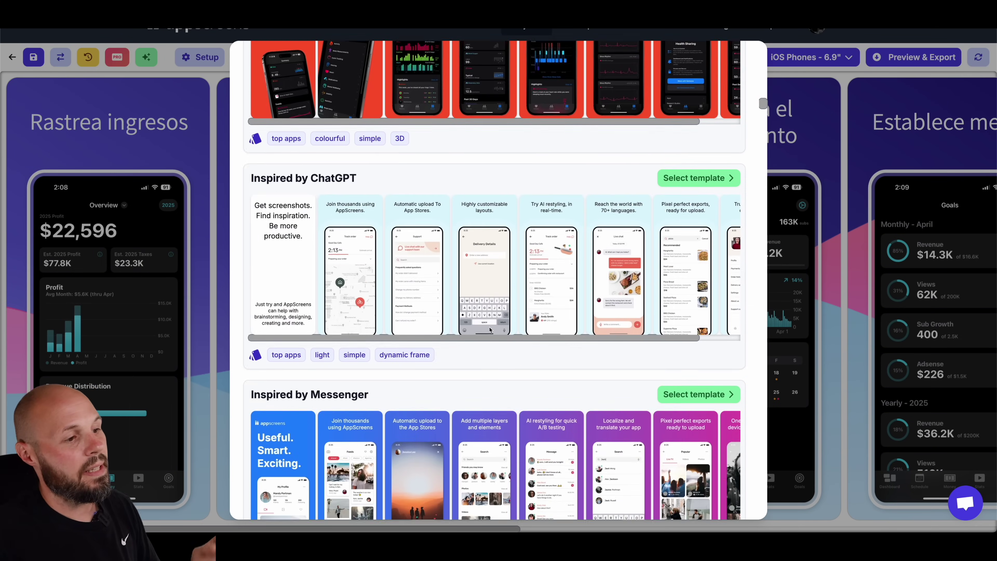
scroll(513, 335, "down", 20)
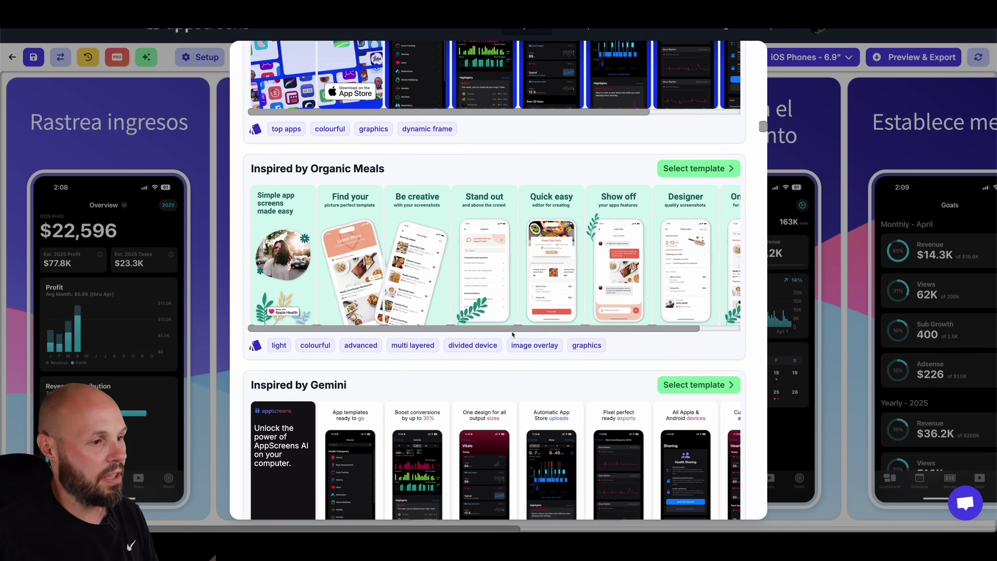
scroll(512, 334, "down", 20)
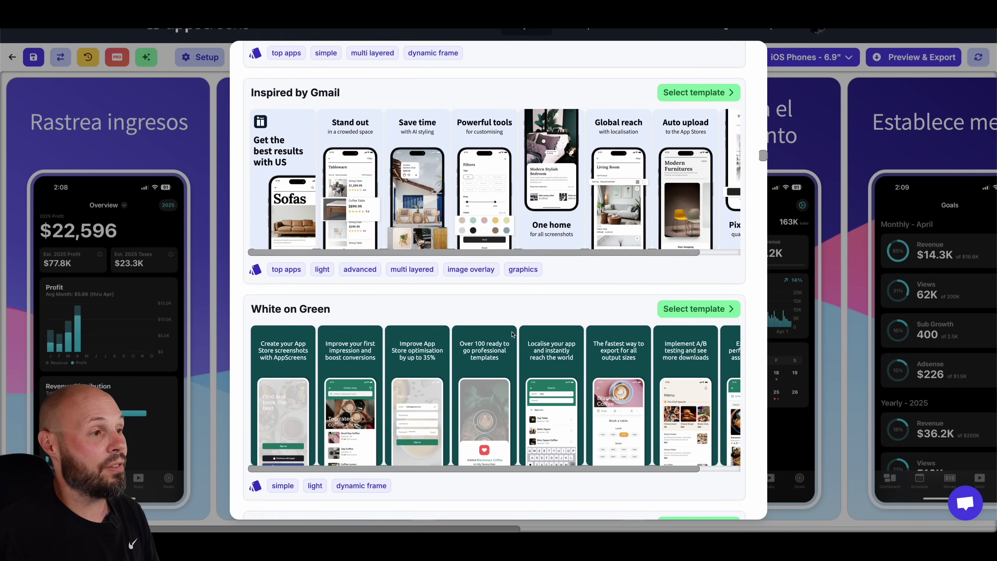
scroll(513, 334, "down", 20)
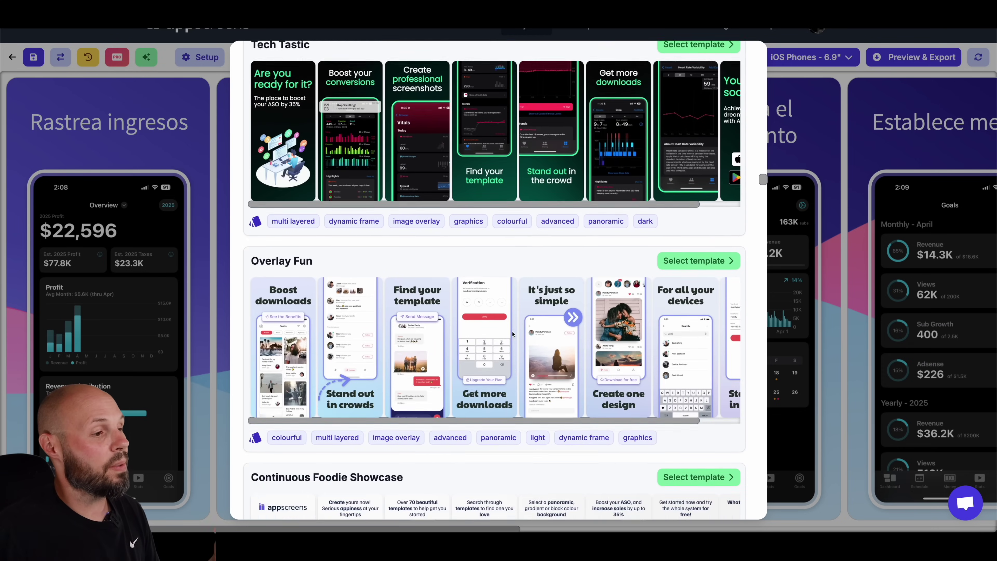
scroll(515, 334, "down", 20)
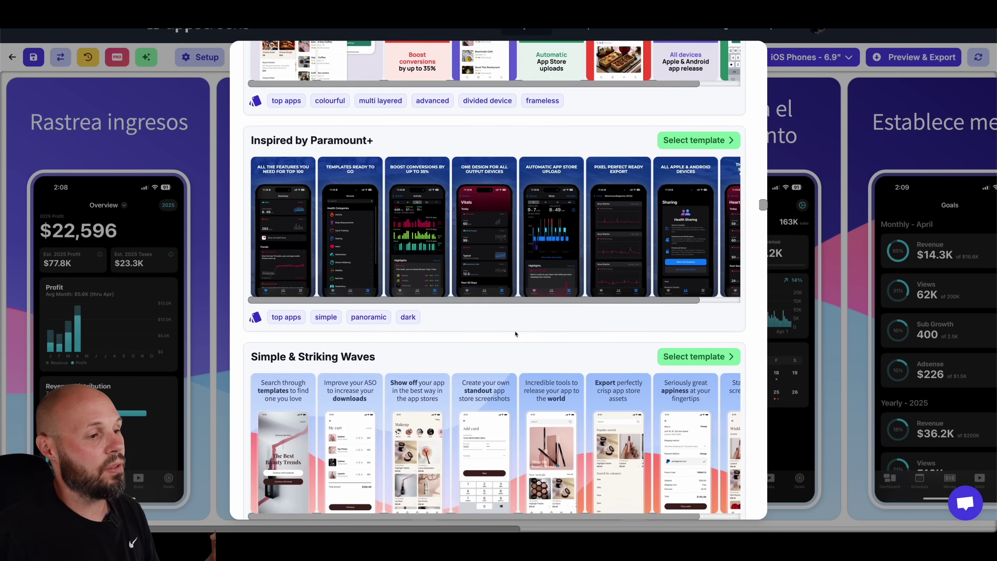
scroll(516, 334, "down", 10)
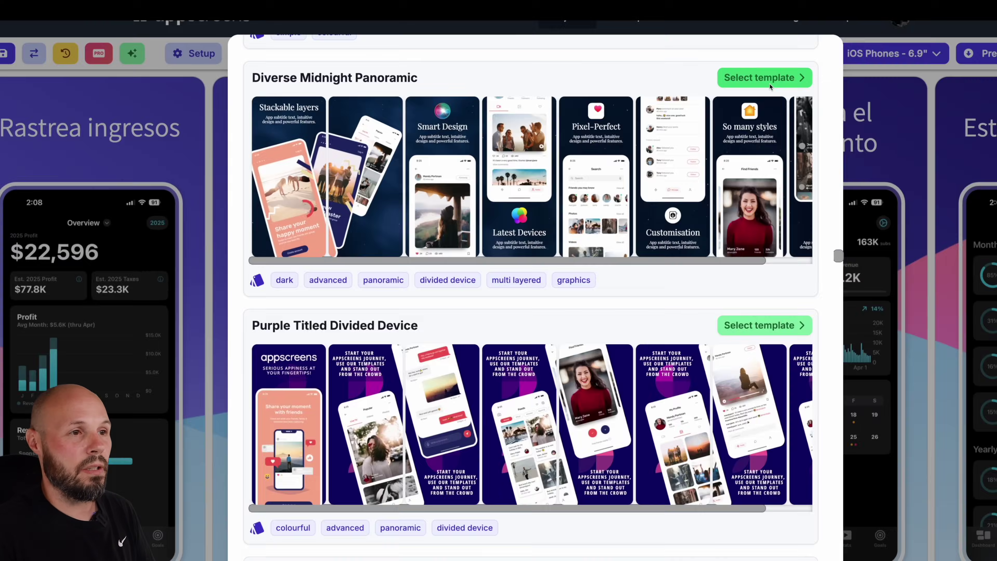
left_click(770, 81)
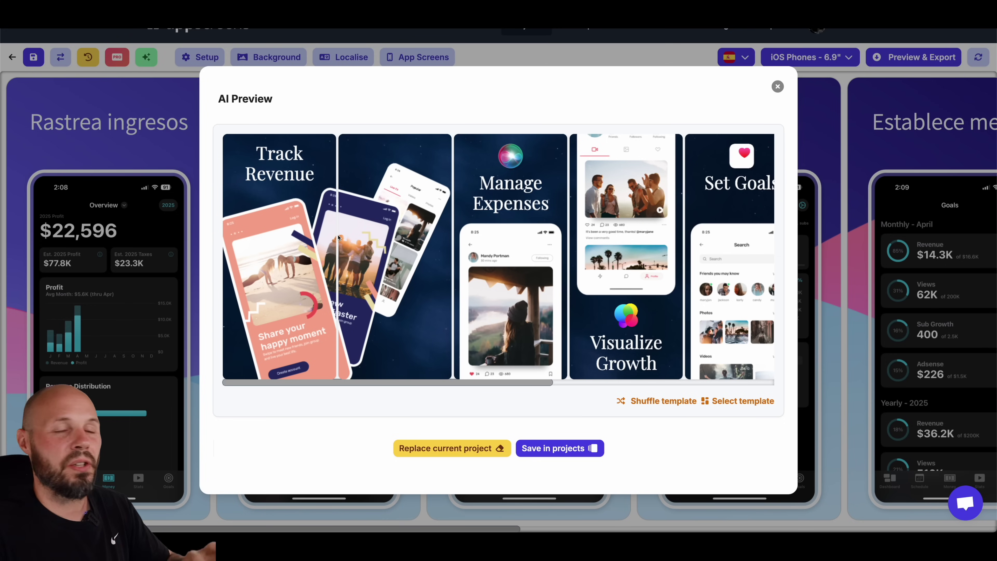
Save the dark-blue AI preview as new project 'Creator View Version 3'.
left_click(560, 449)
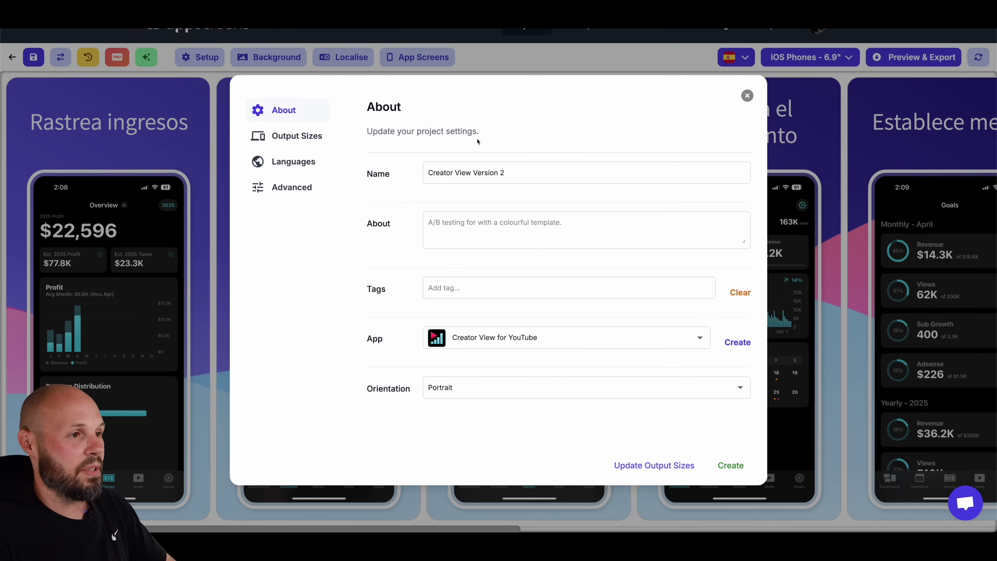
left_click(517, 173)
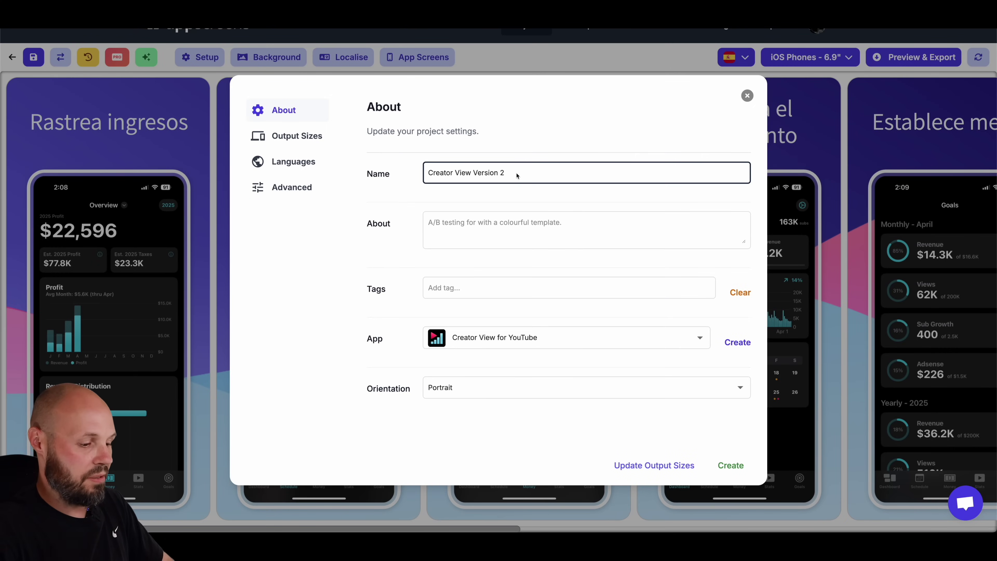
type("3")
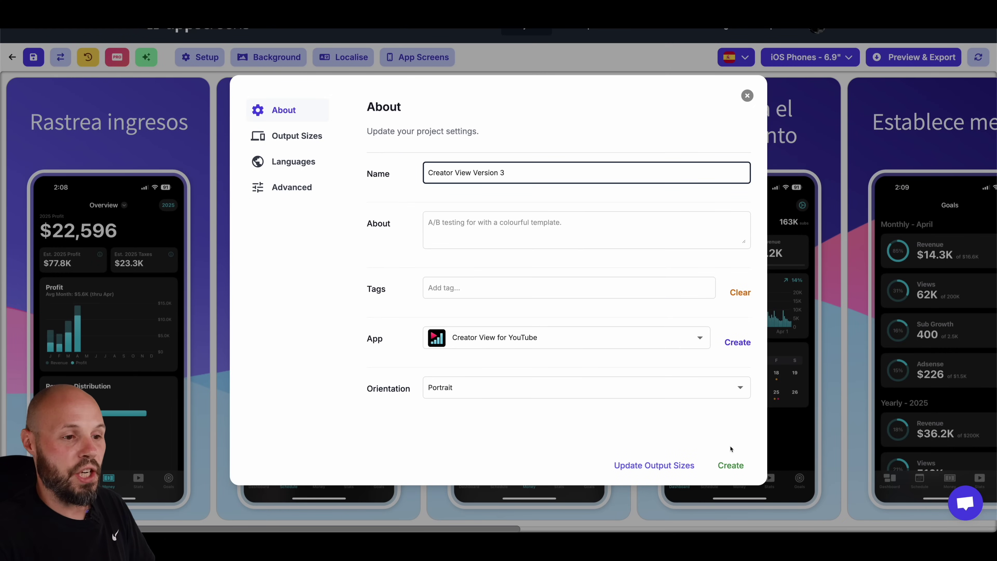
left_click(731, 465)
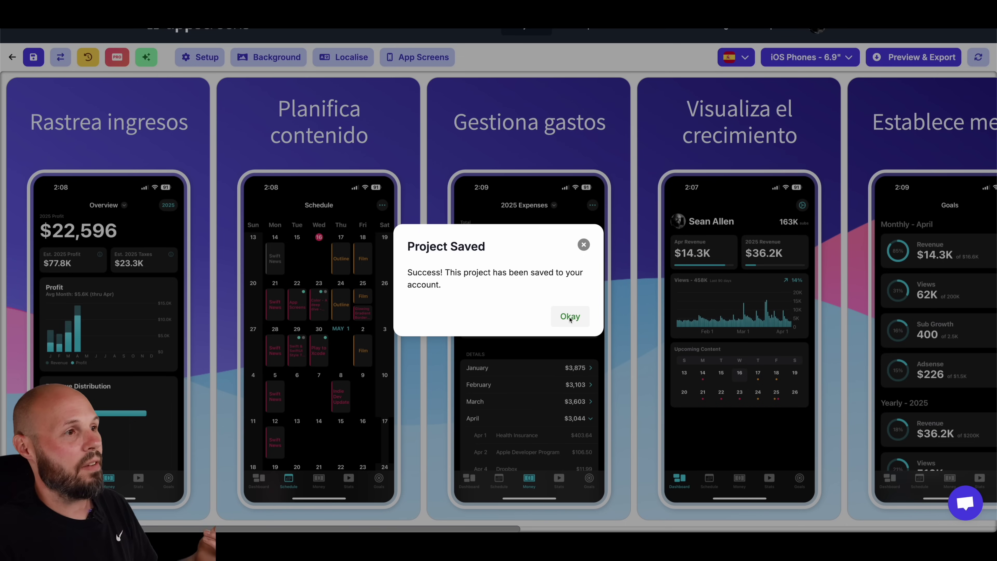
left_click(572, 316)
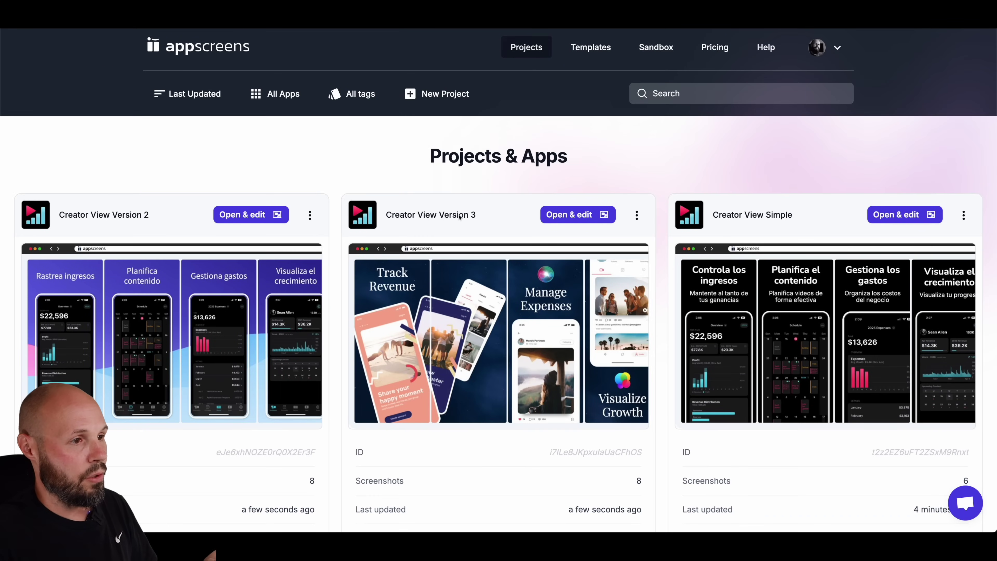
Open Creator View Version 3 in the editor.
left_click(569, 221)
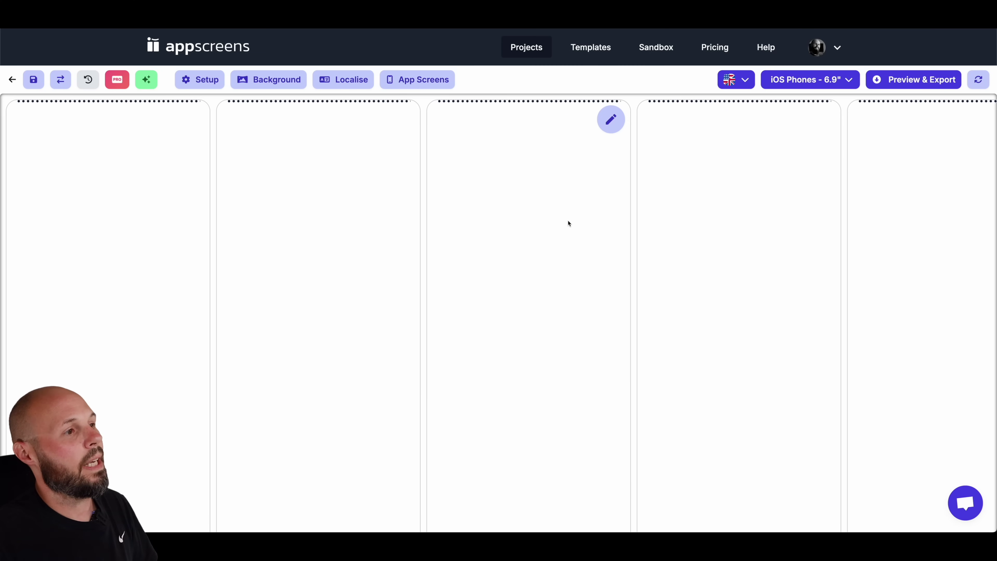
scroll(527, 232, "down", 1)
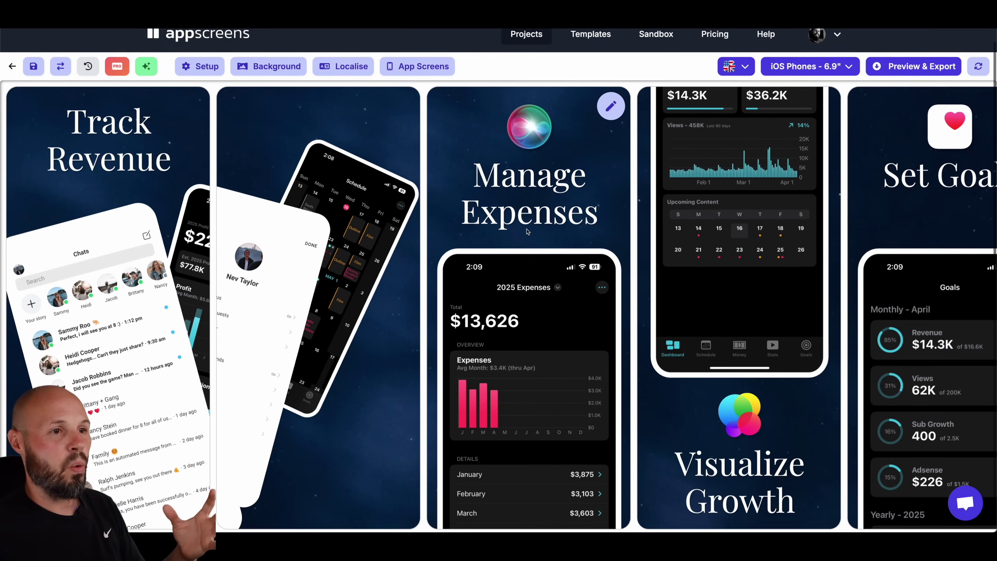
scroll(527, 231, "down", 1)
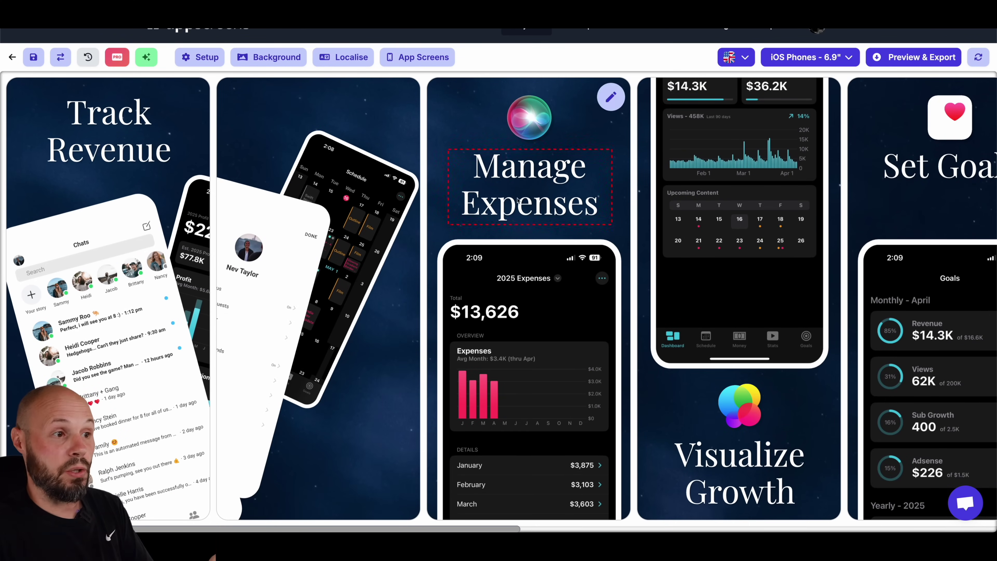
Delete the final screenshot, the duplicate Track Revenue screen.
scroll(534, 337, "right", 5)
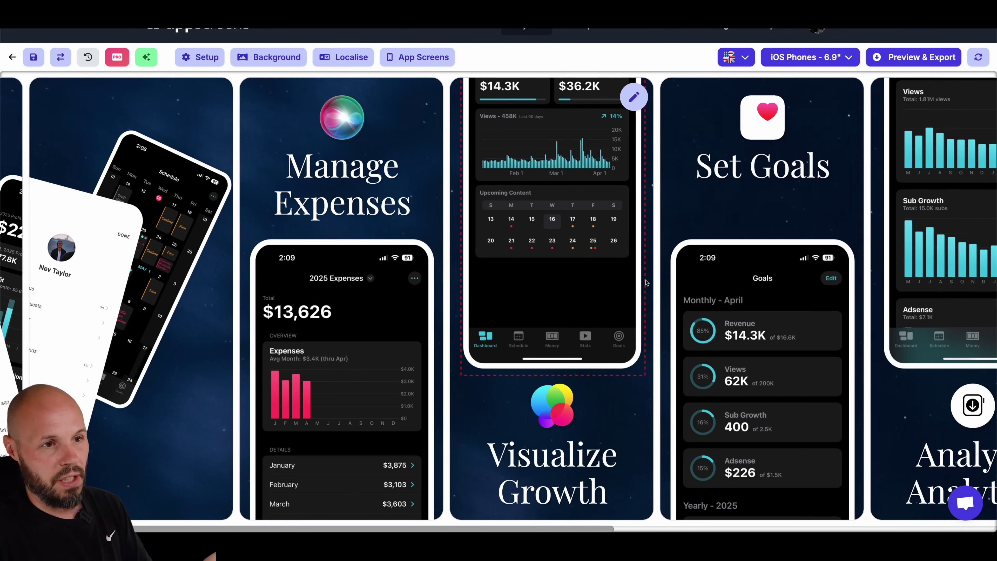
scroll(646, 281, "right", 11)
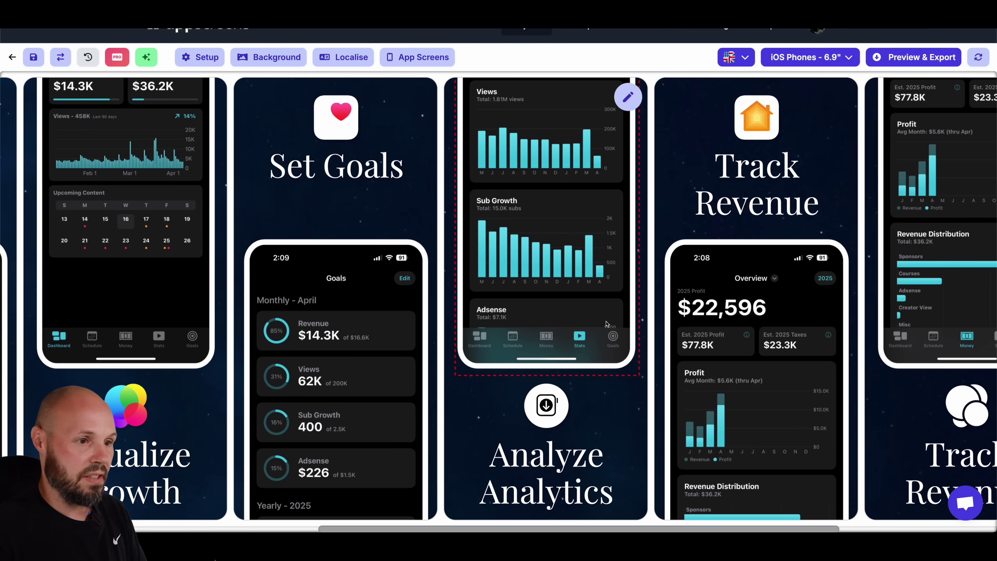
scroll(606, 323, "right", 7)
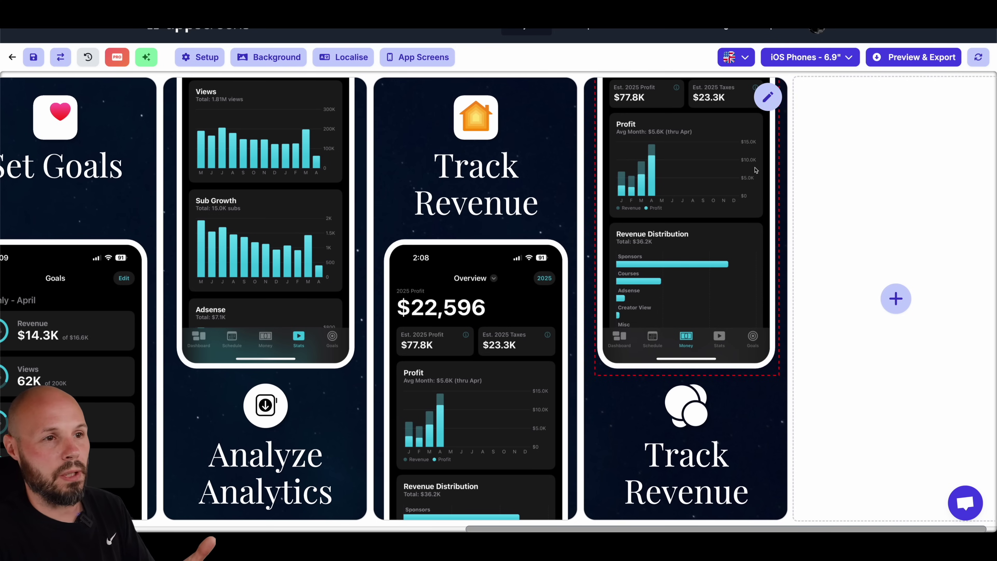
left_click(767, 96)
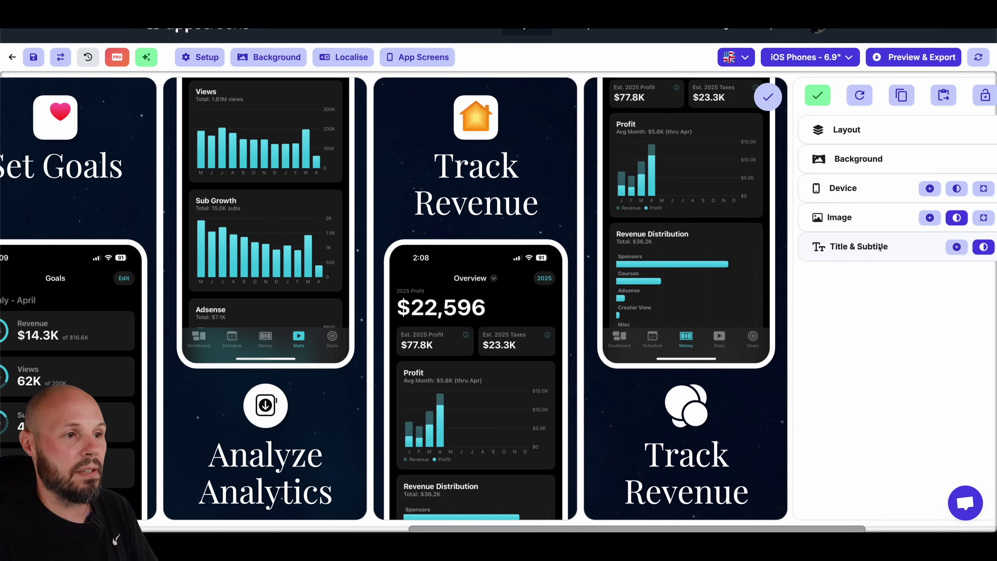
scroll(878, 247, "right", 5)
left_click(834, 95)
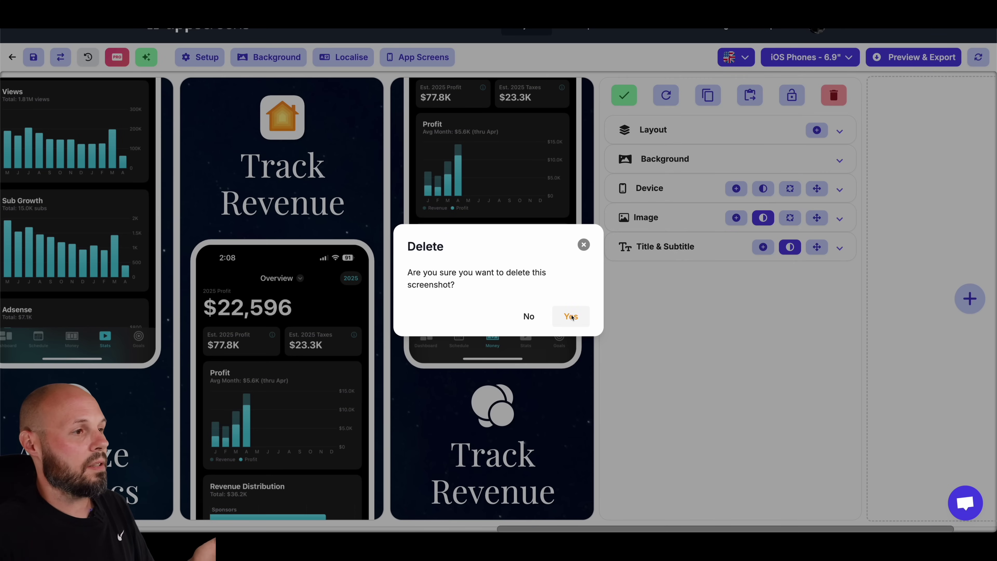
left_click(570, 315)
scroll(529, 275, "left", 15)
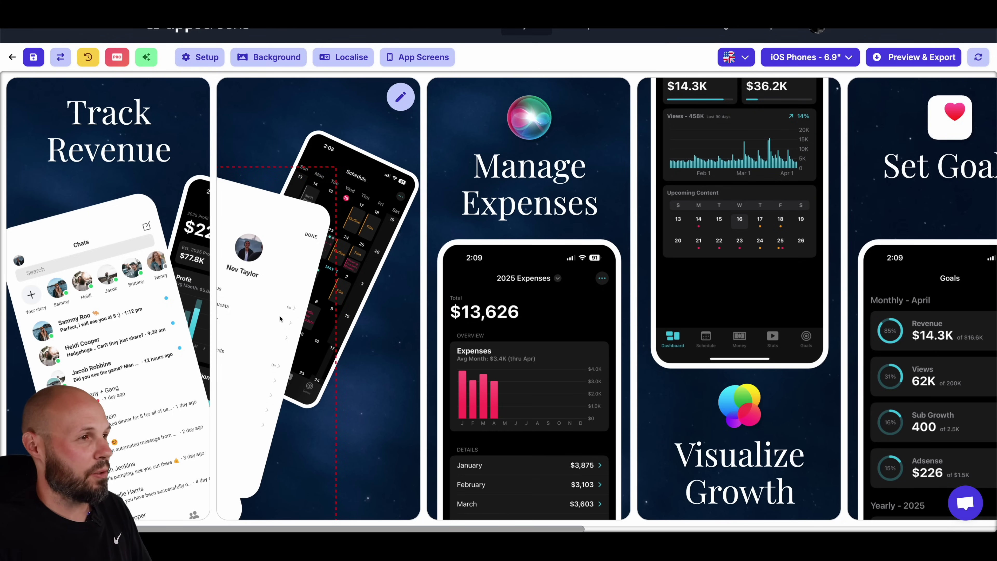
Read the folder-import structure help in Device App Screenshots, then close both dialogs.
left_click(412, 63)
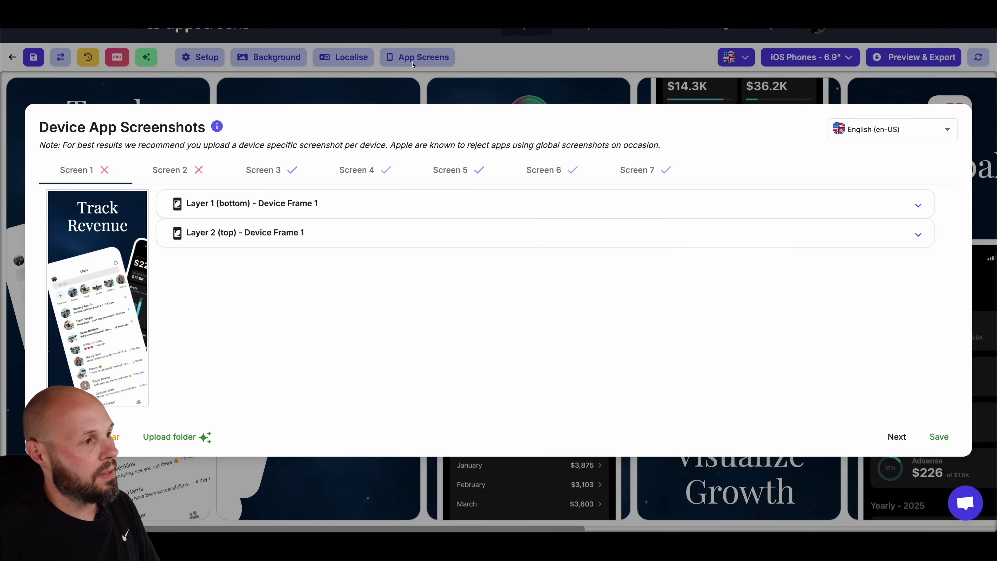
left_click(192, 437)
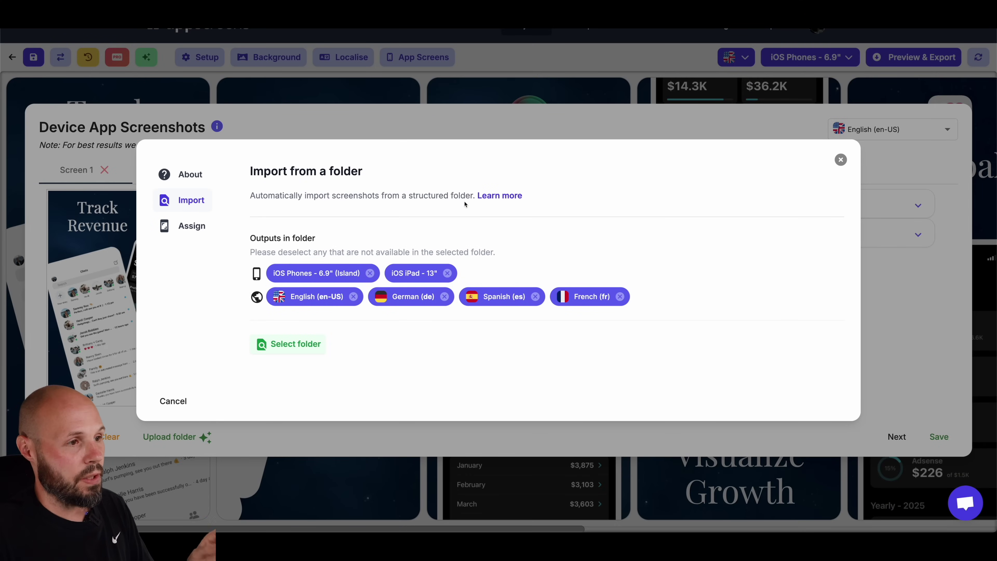
left_click(505, 198)
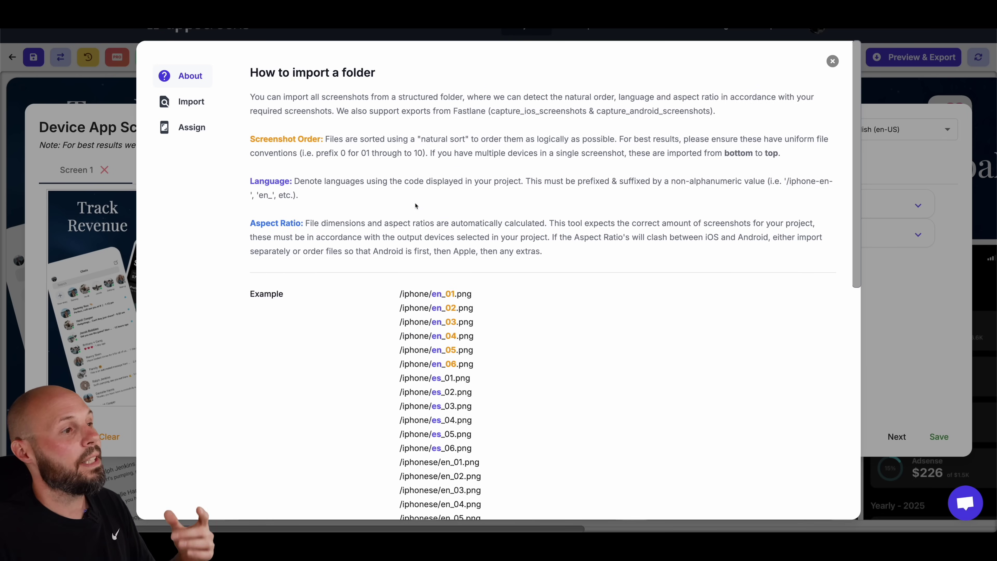
scroll(408, 216, "down", 4)
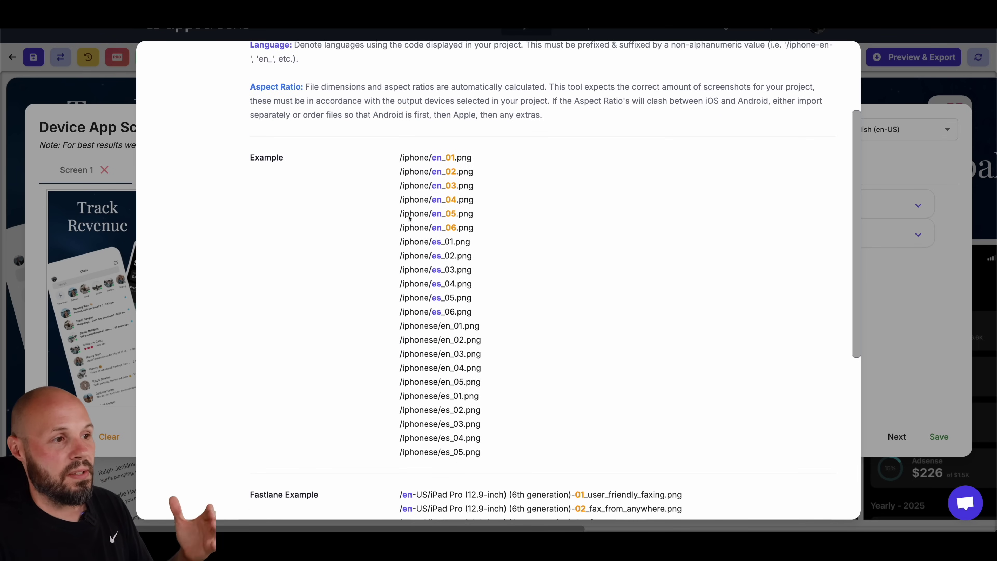
scroll(432, 207, "down", 1)
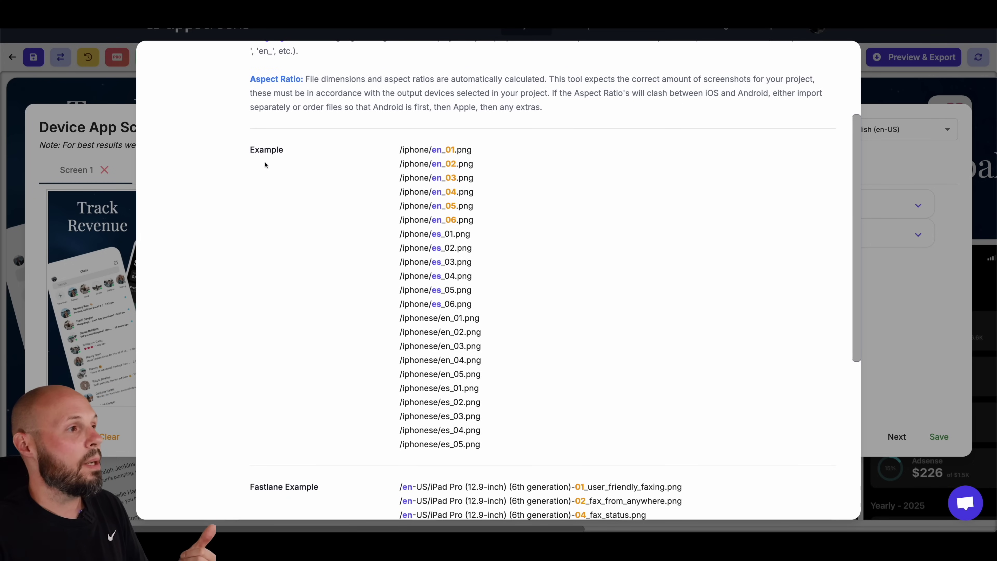
scroll(259, 186, "up", 5)
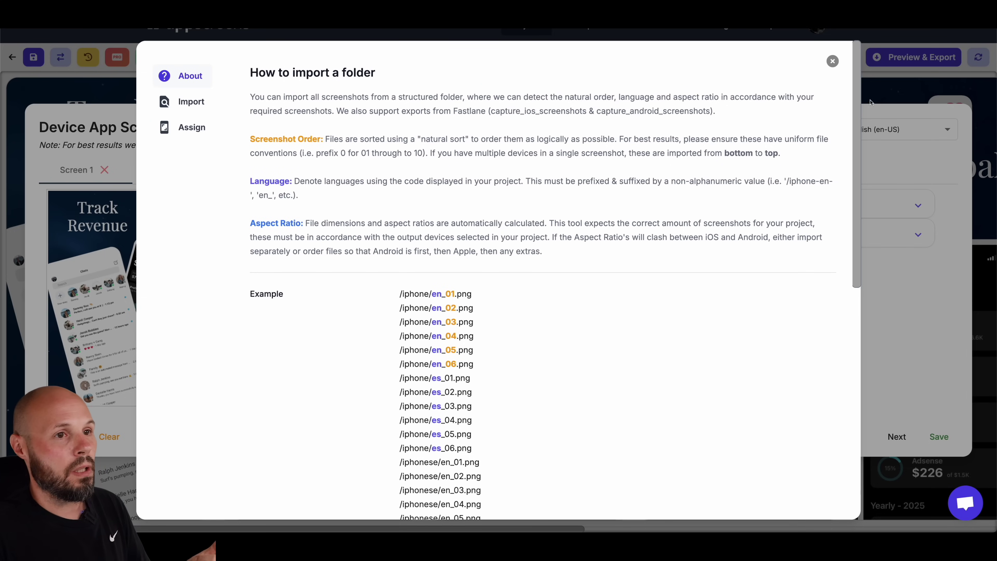
left_click(833, 61)
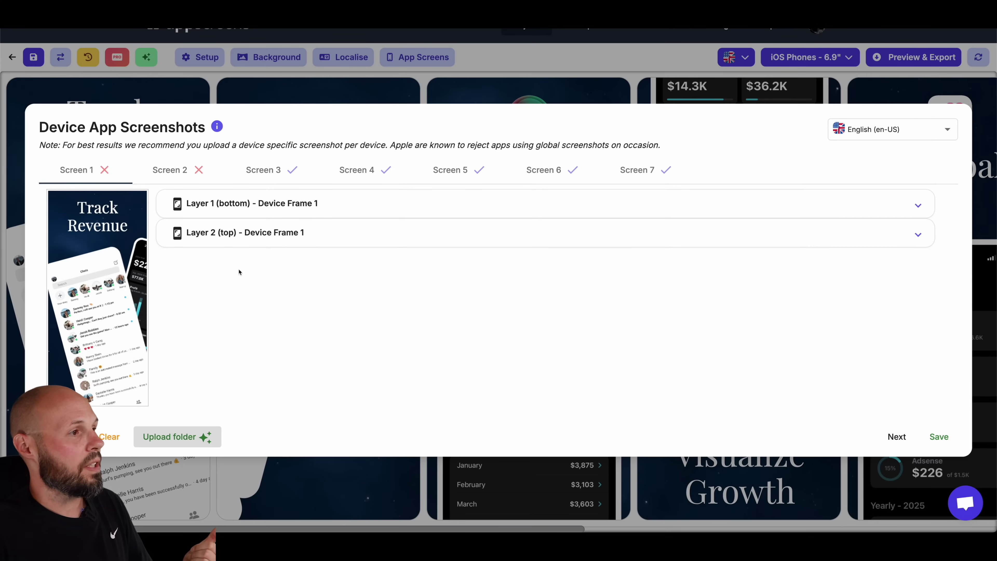
key("Escape")
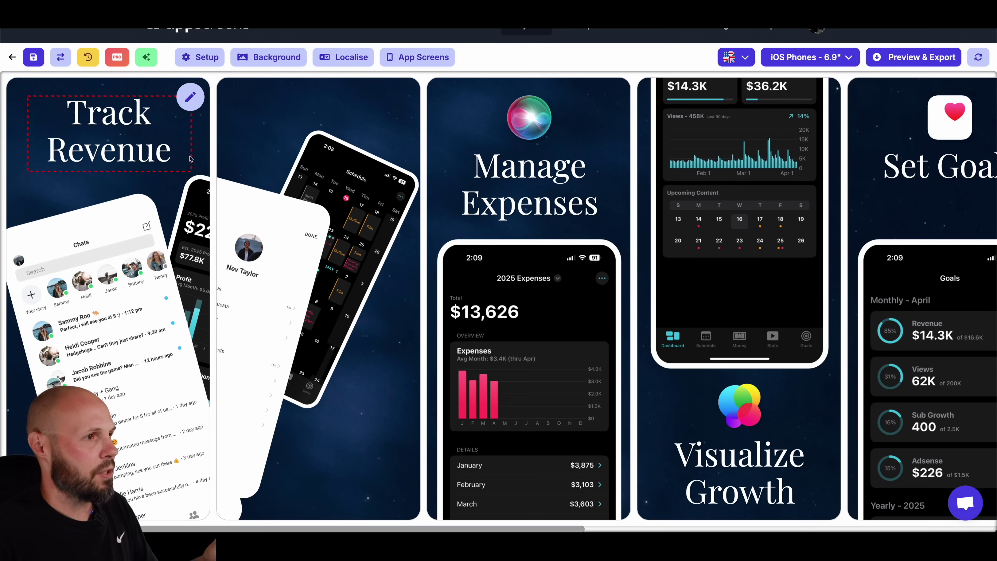
Pick the app-screenshots folder for import, loading nine iPhone PNGs for iOS Phones 6.9" (Island).
left_click(418, 57)
left_click(180, 437)
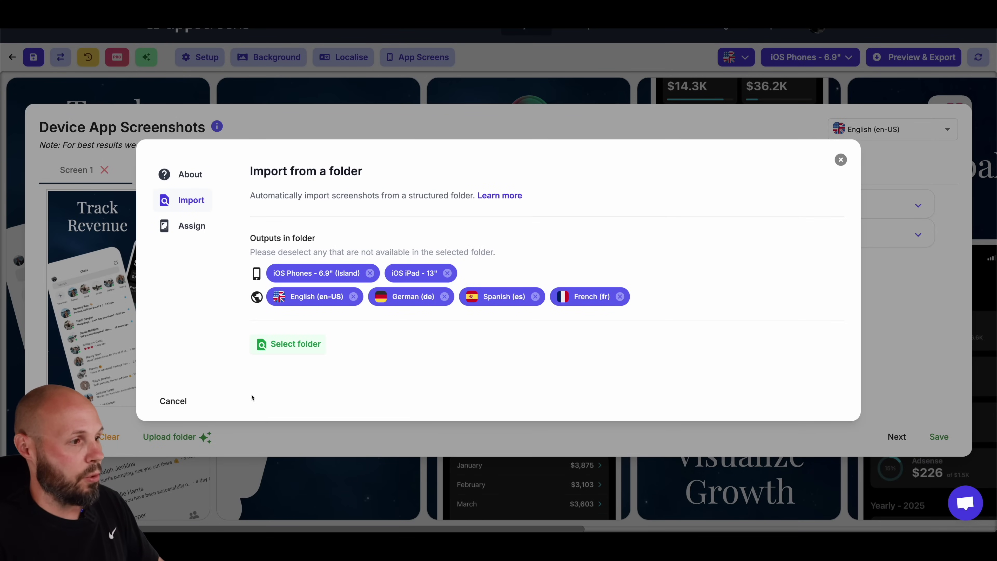
left_click(288, 345)
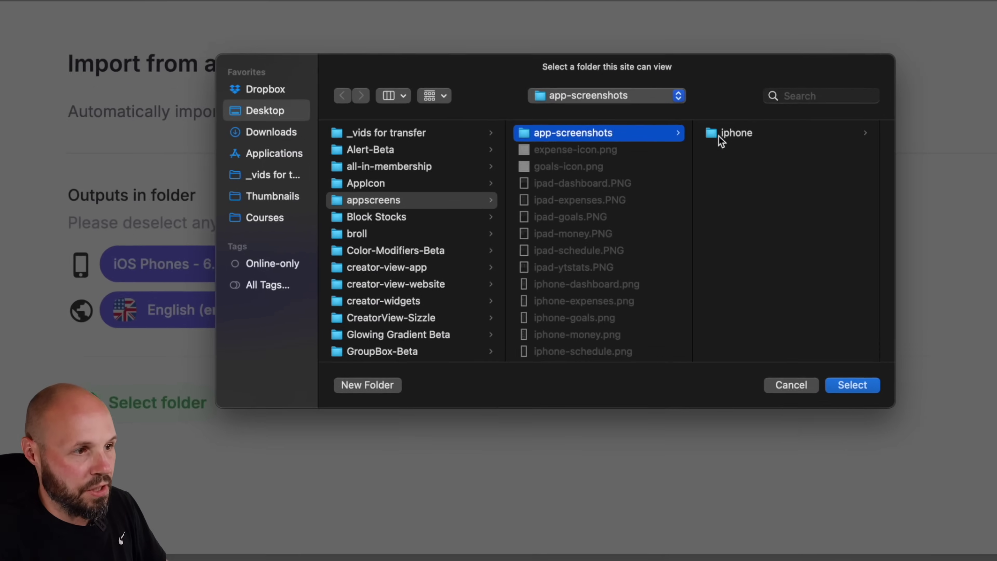
left_click(505, 206)
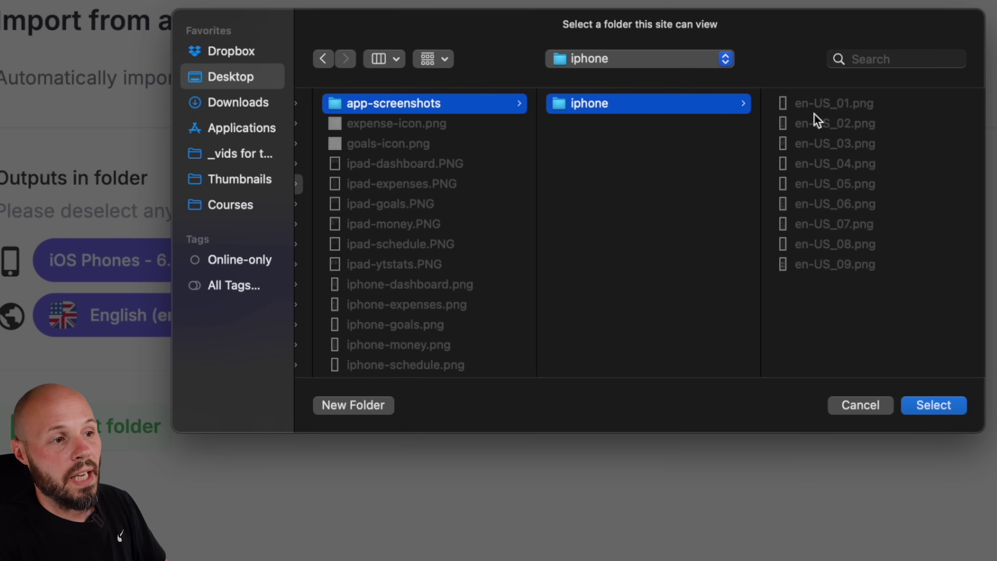
left_click(871, 407)
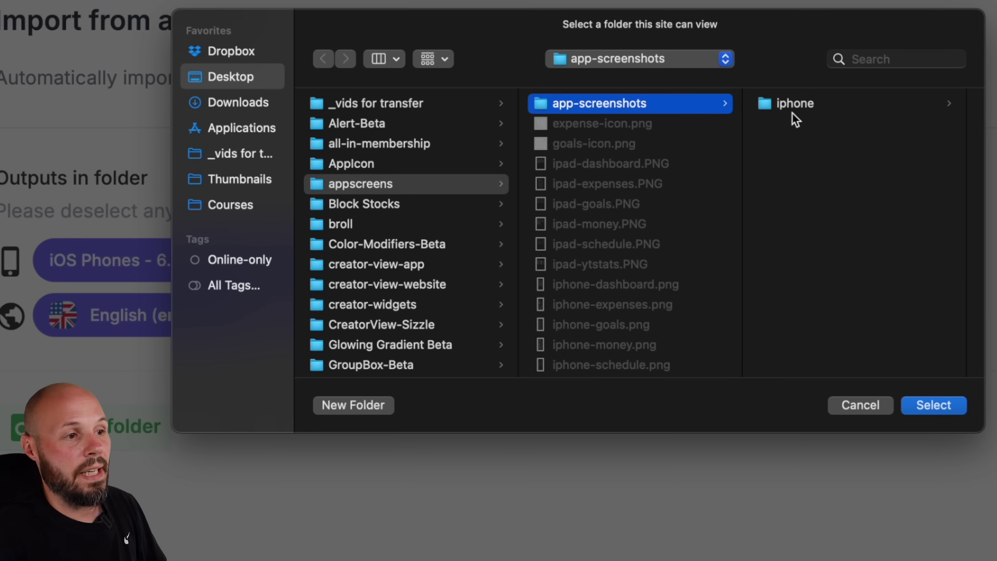
left_click(803, 107)
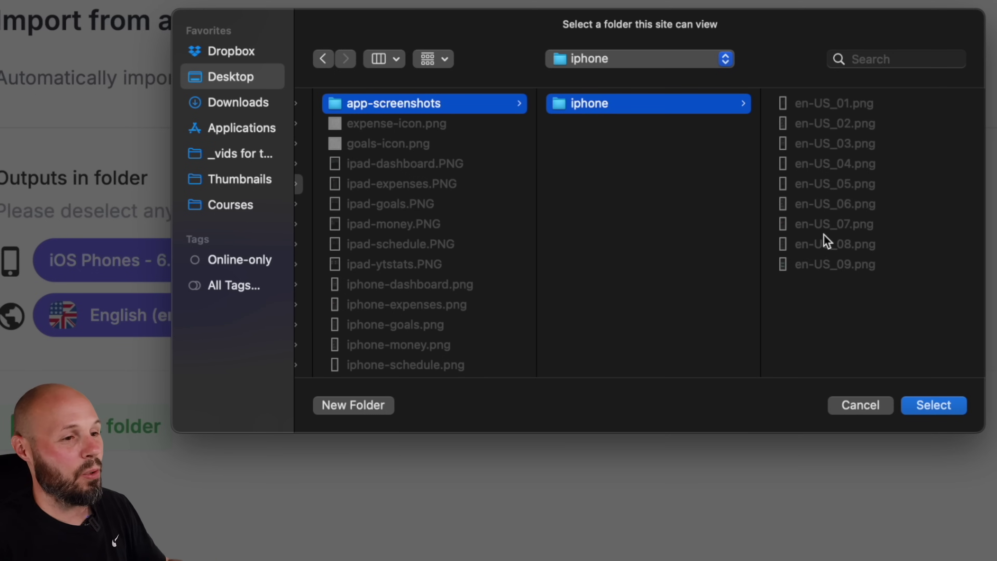
left_click(394, 105)
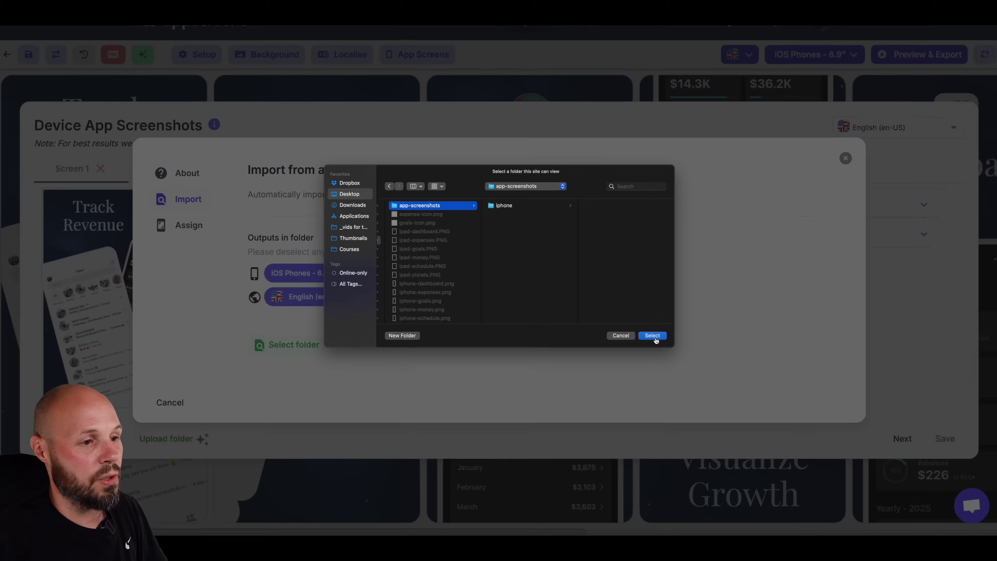
left_click(910, 399)
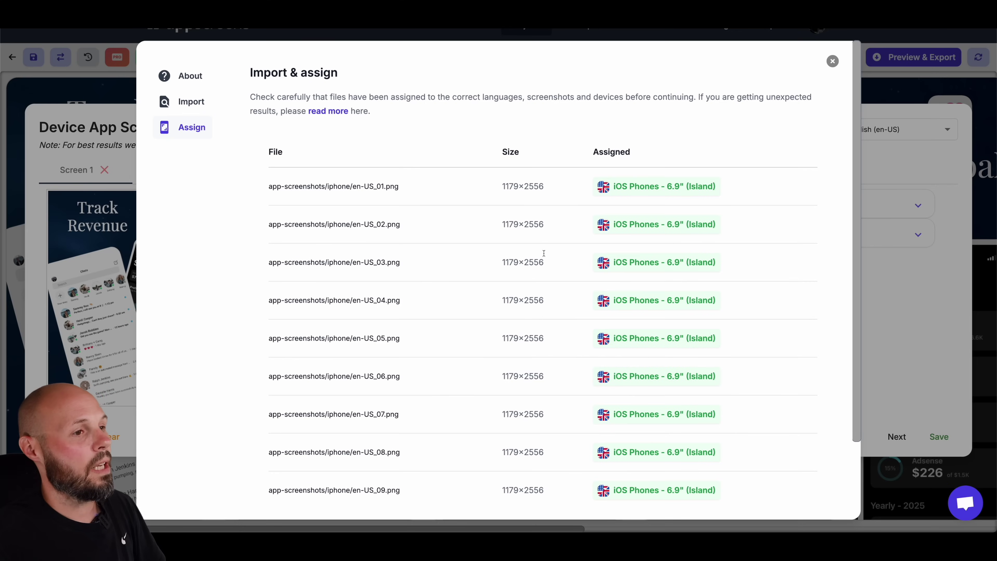
Import the nine assigned iPhone screenshots and save the device screenshots to the project.
scroll(328, 209, "down", 3)
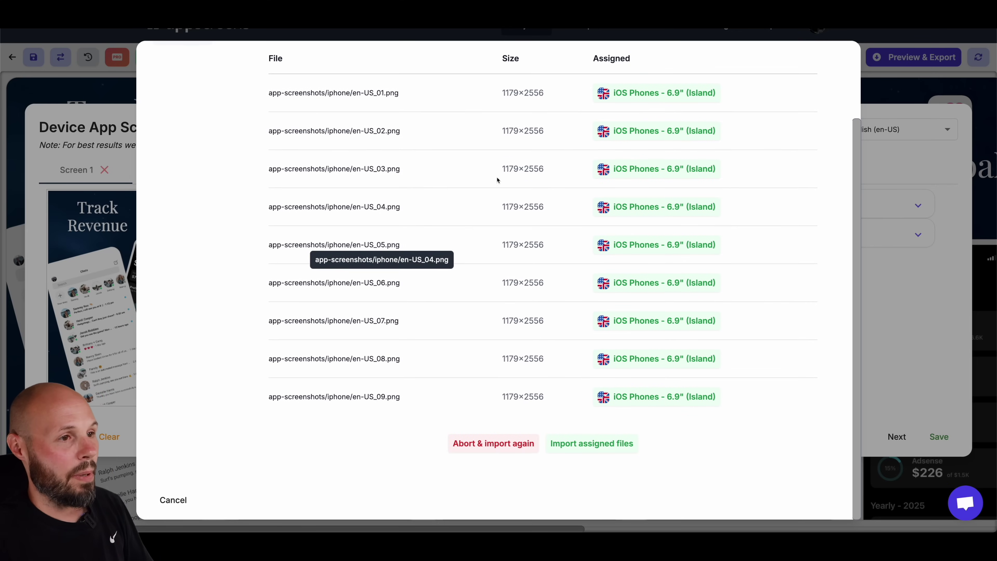
mouse_move(603, 97)
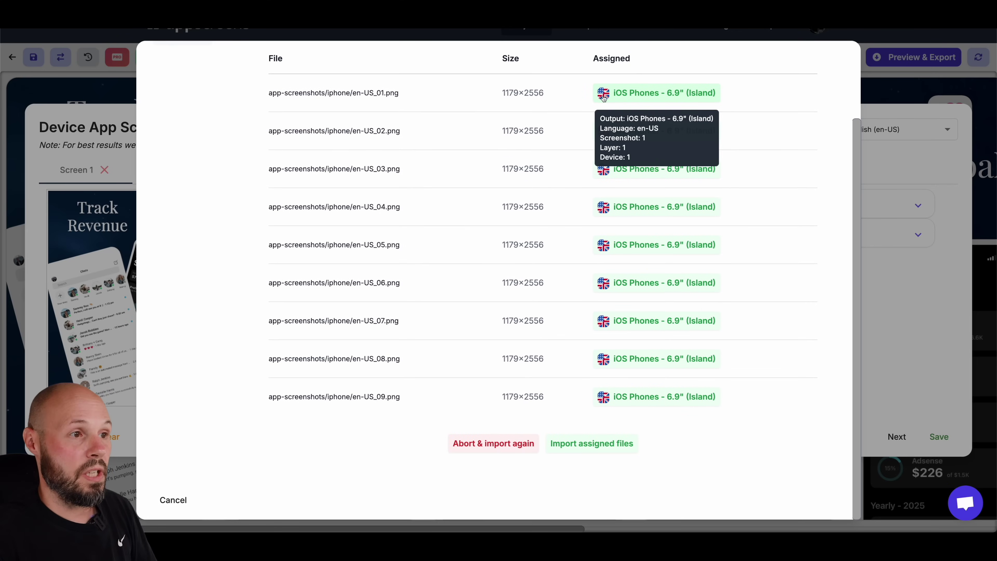
mouse_move(666, 319)
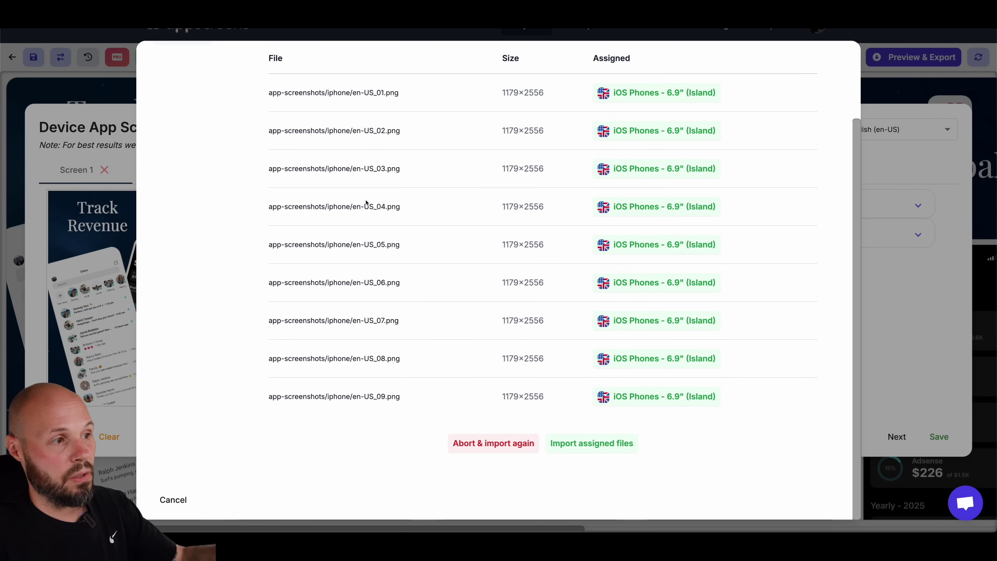
scroll(511, 247, "up", 3)
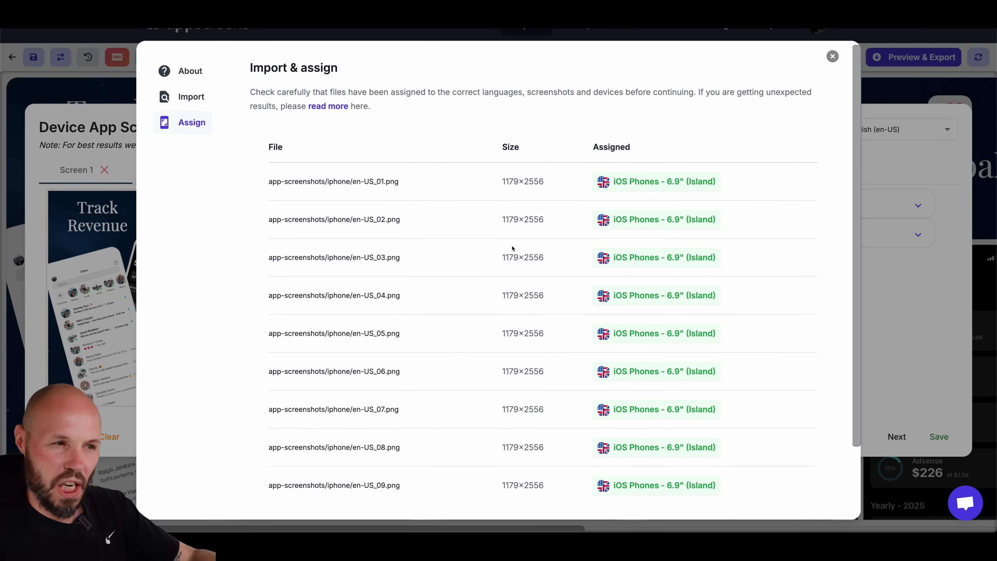
scroll(511, 250, "down", 3)
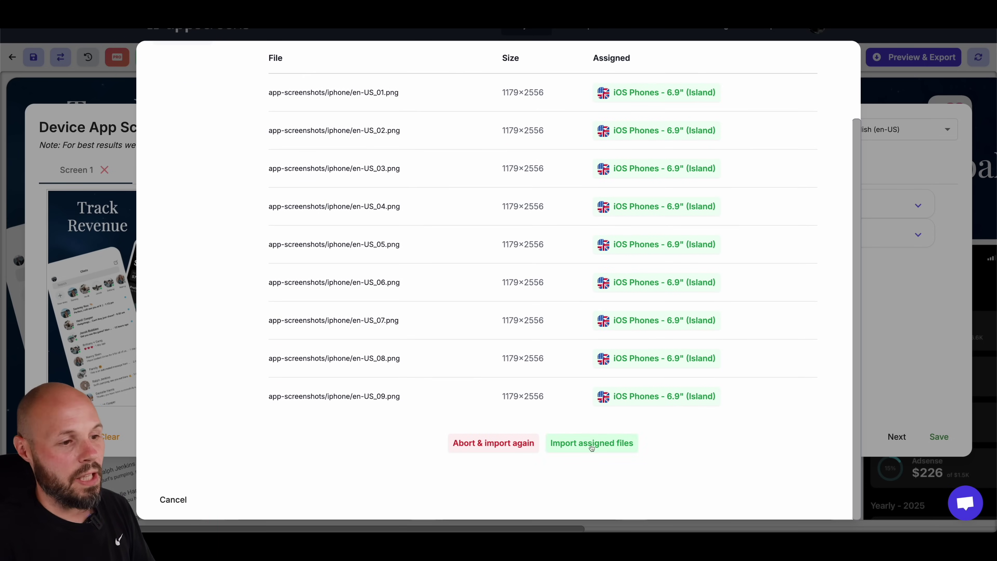
left_click(592, 448)
left_click(569, 335)
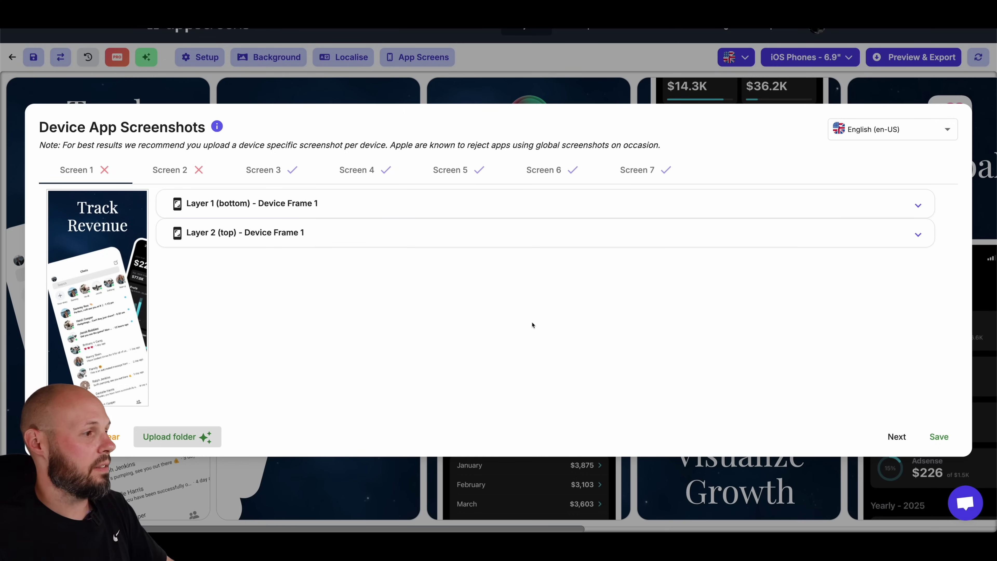
left_click(939, 437)
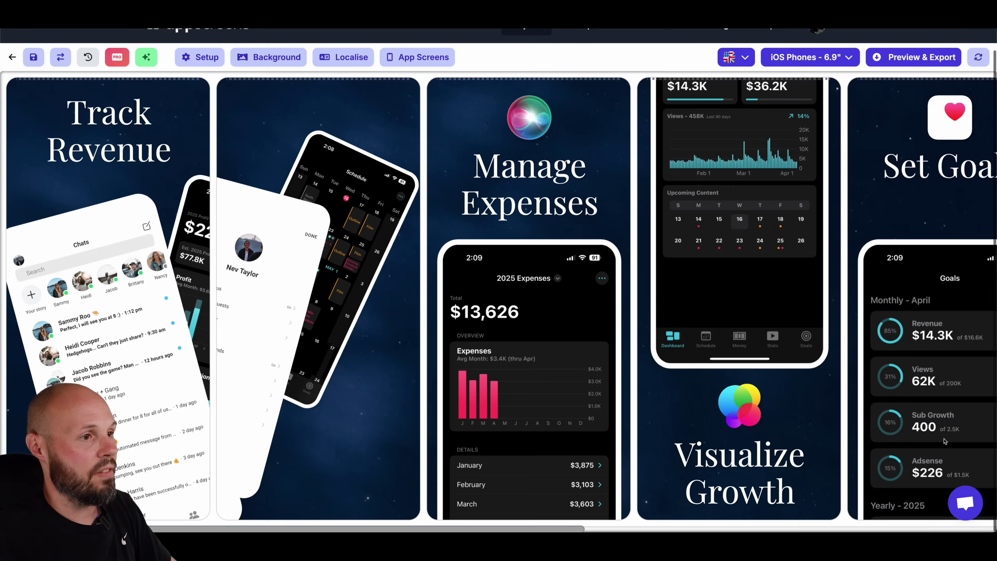
left_click(589, 317)
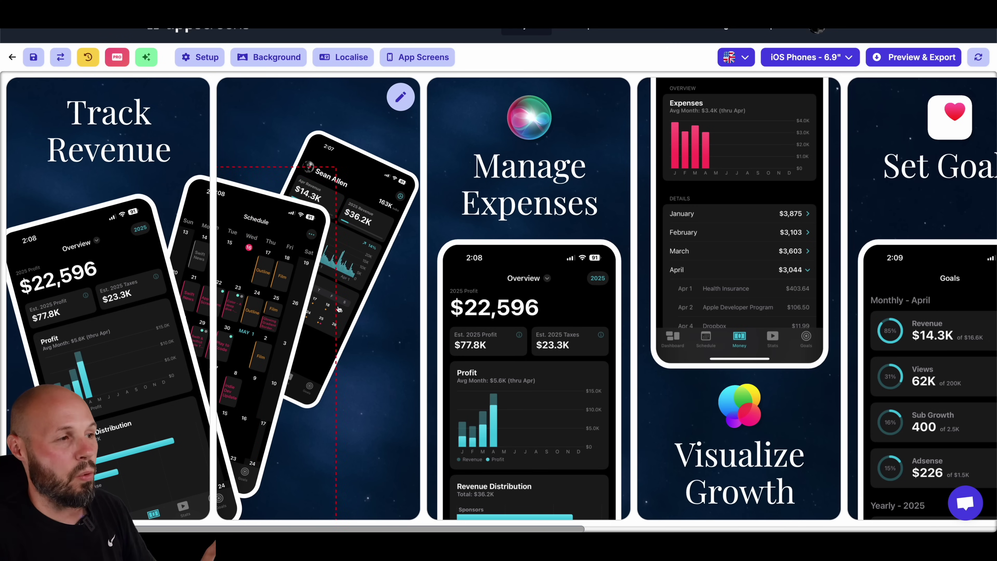
scroll(551, 331, "right", 3)
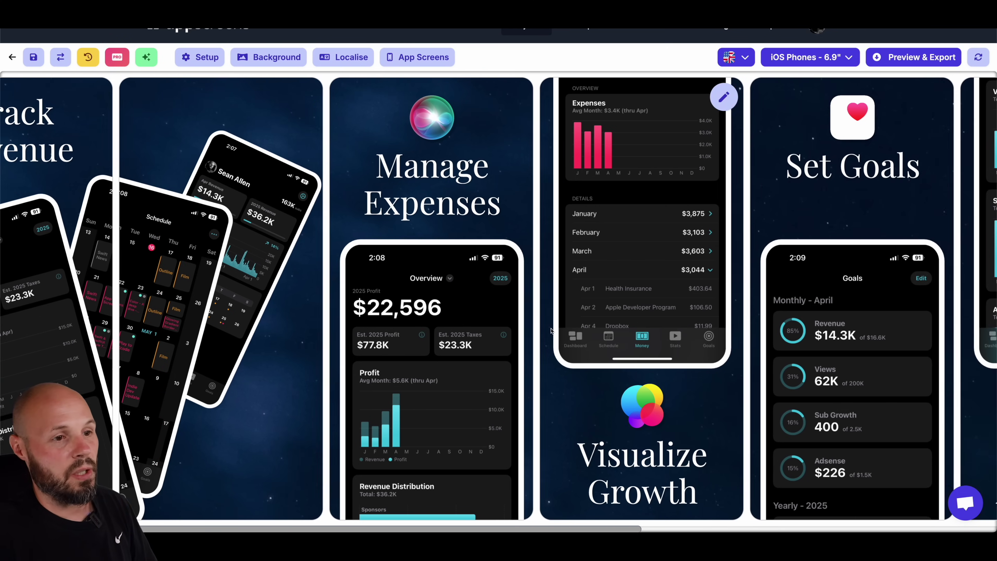
scroll(551, 332, "right", 5)
scroll(550, 334, "left", 6)
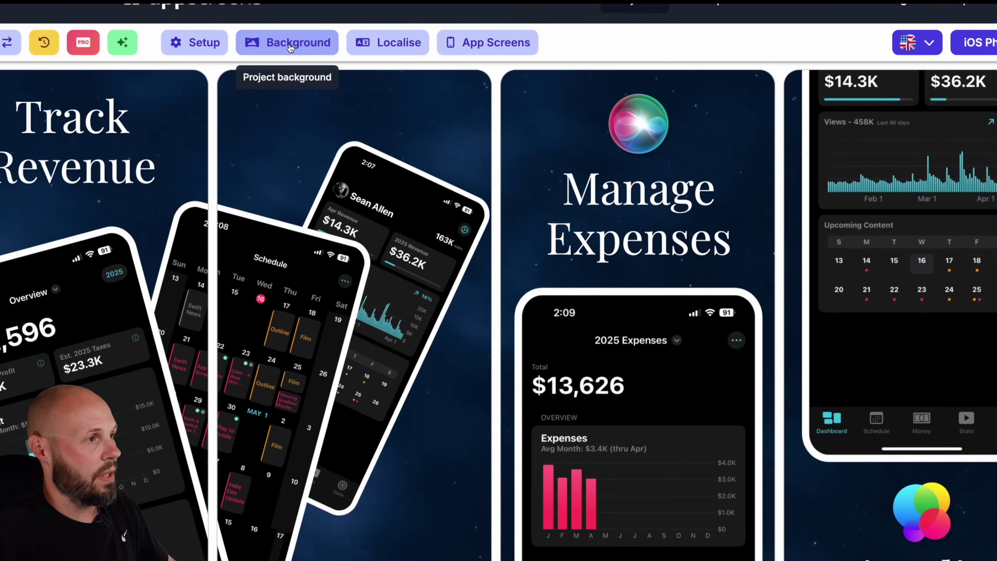
Start a new background and browse the Unsplash gradient image collections.
left_click(270, 59)
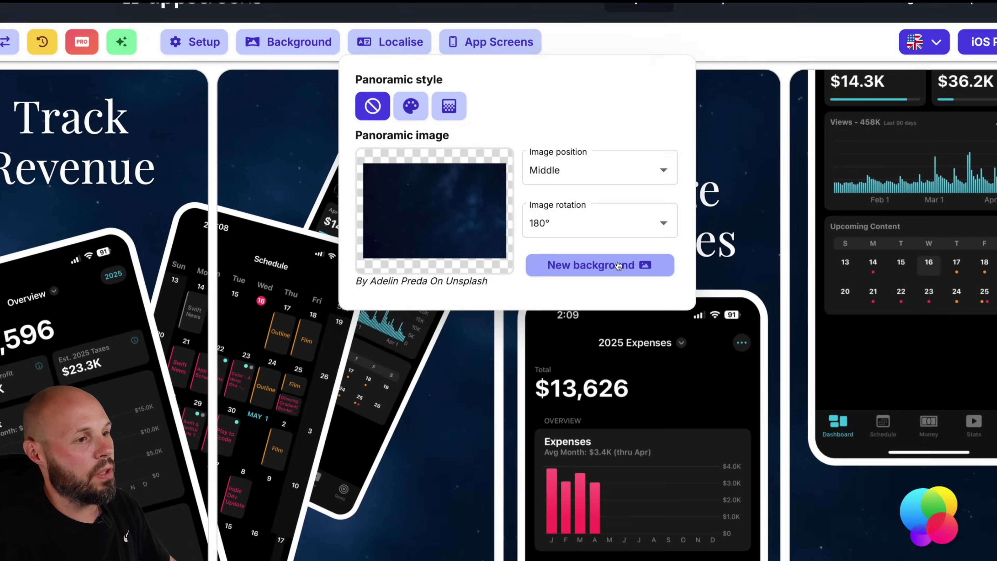
left_click(668, 298)
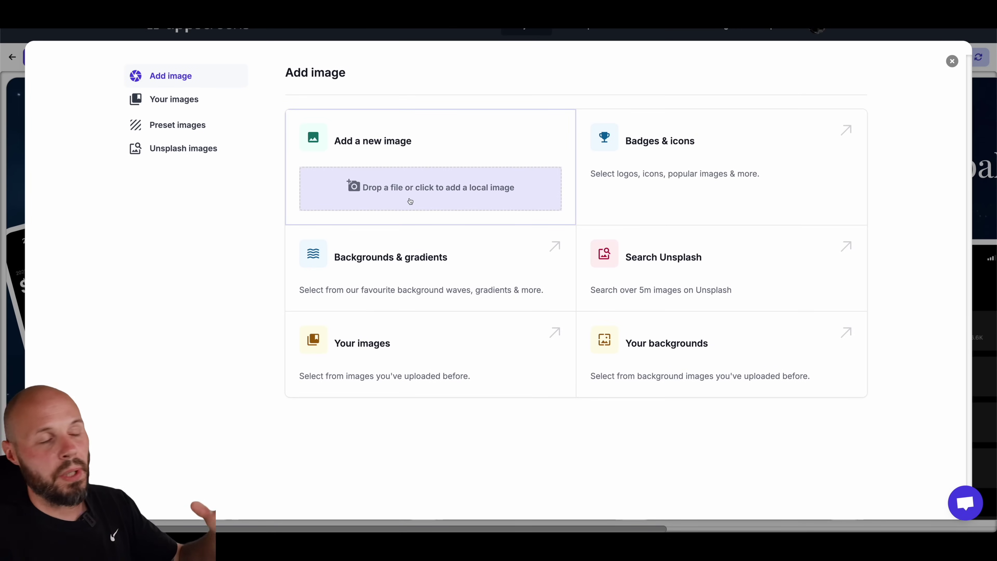
left_click(183, 149)
scroll(479, 268, "down", 1)
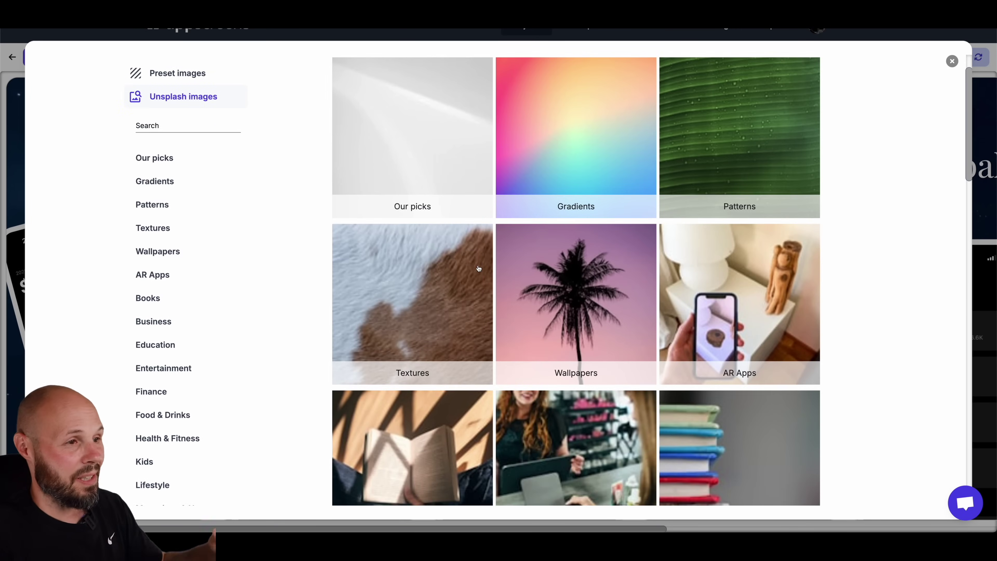
scroll(479, 268, "down", 15)
scroll(481, 269, "up", 16)
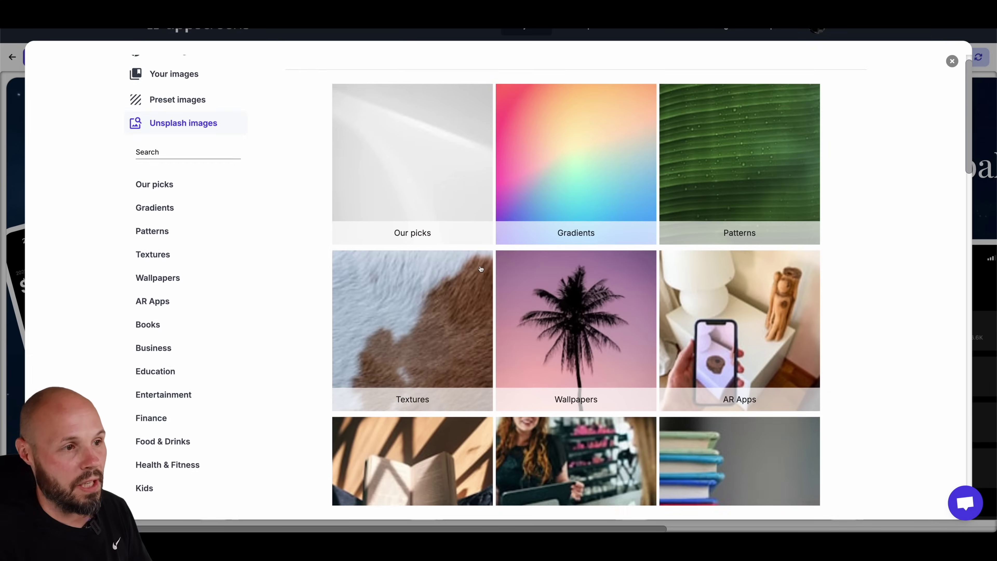
scroll(481, 269, "down", 2)
scroll(581, 113, "up", 3)
left_click(570, 204)
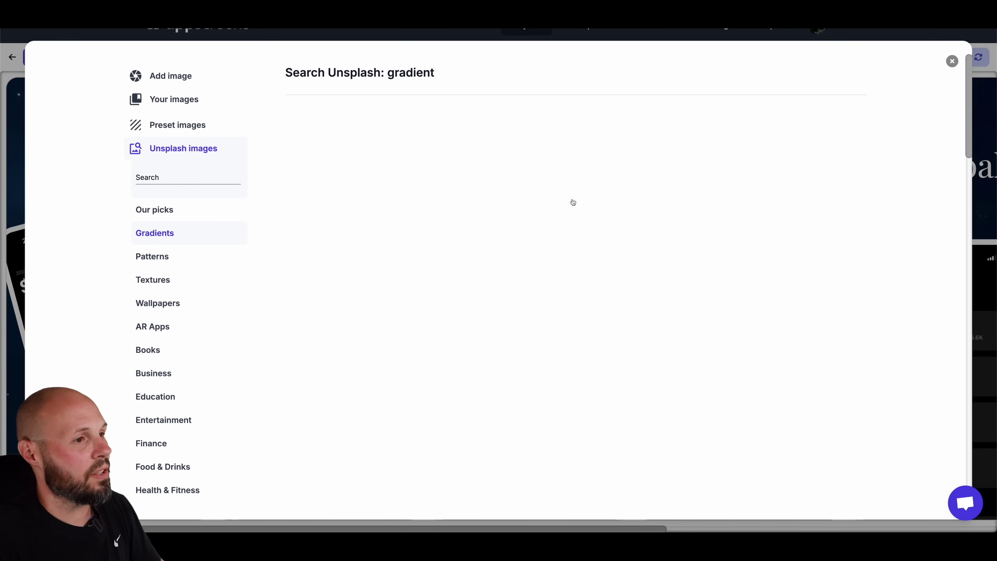
scroll(552, 296, "down", 12)
scroll(554, 299, "down", 1)
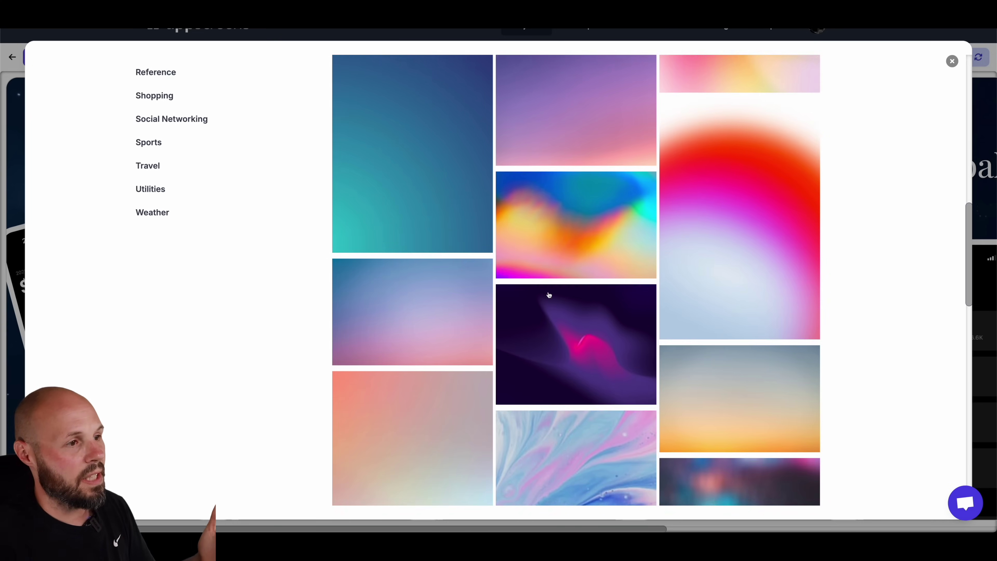
scroll(551, 297, "up", 1)
scroll(550, 296, "down", 8)
scroll(549, 296, "down", 4)
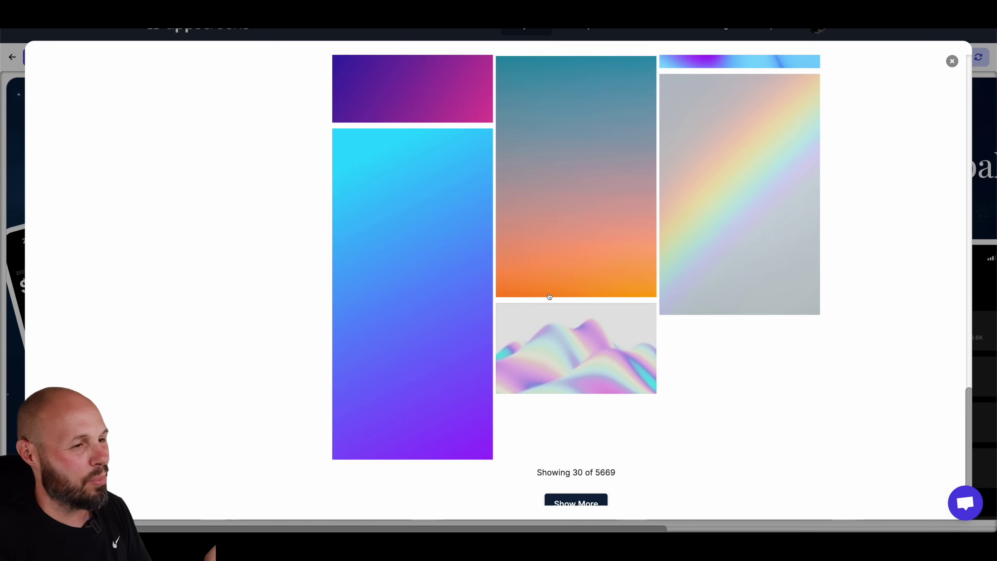
scroll(548, 294, "up", 15)
Set the teal Light Gradient preset as the panoramic background.
left_click(178, 126)
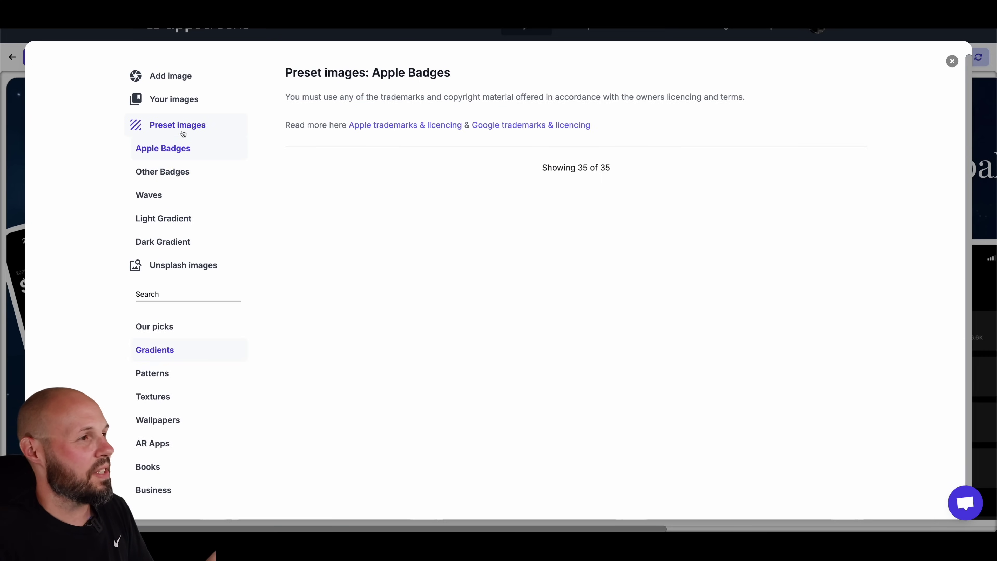
left_click(168, 220)
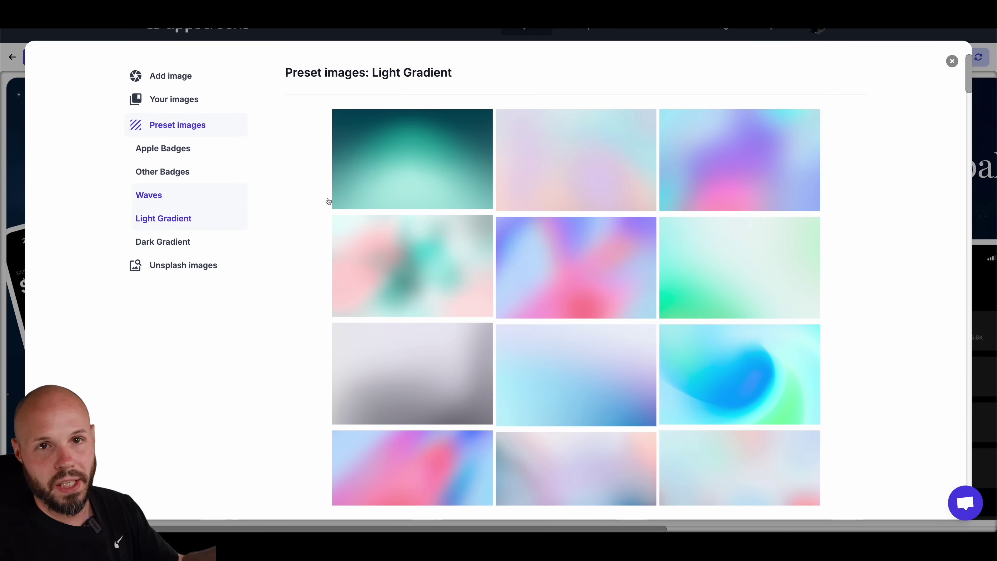
scroll(535, 274, "down", 15)
scroll(539, 279, "up", 20)
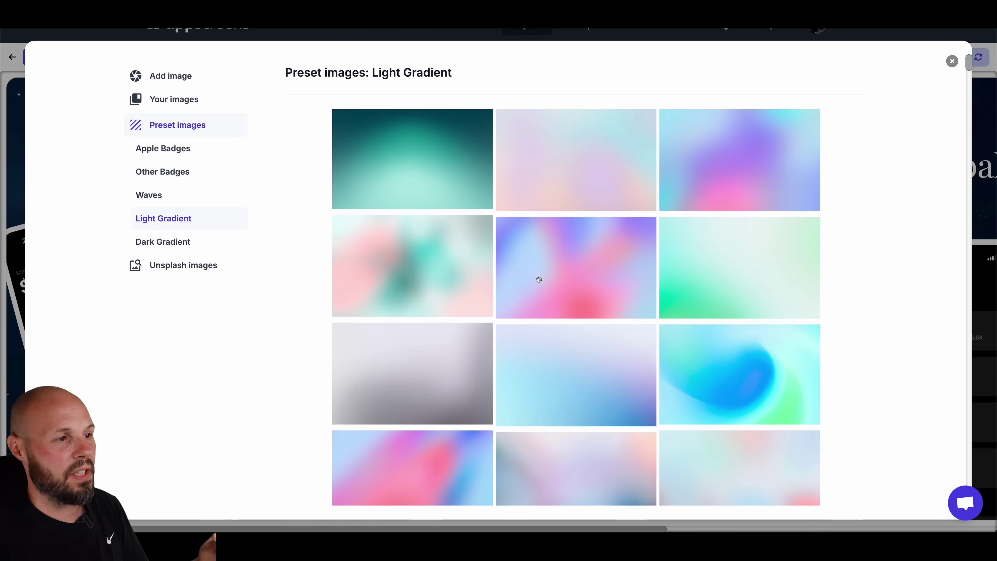
left_click(419, 173)
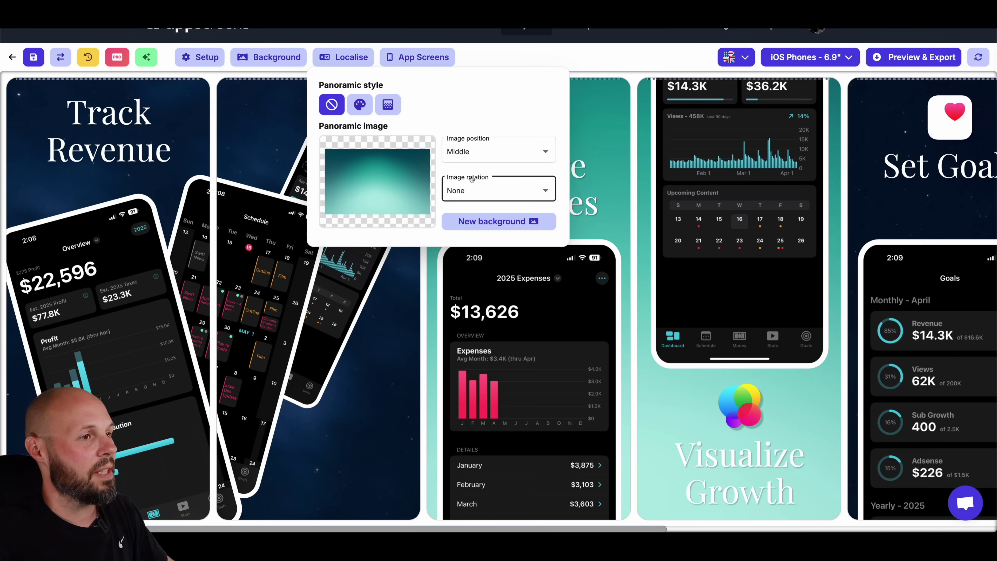
Anchor the panoramic background image at Top, then close the style options to view the gallery.
left_click(547, 157)
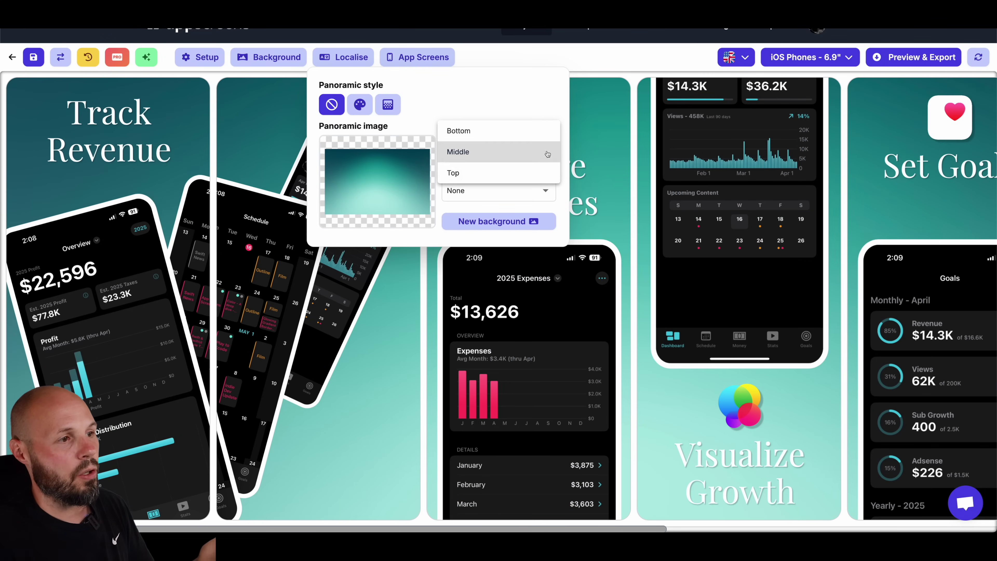
left_click(479, 178)
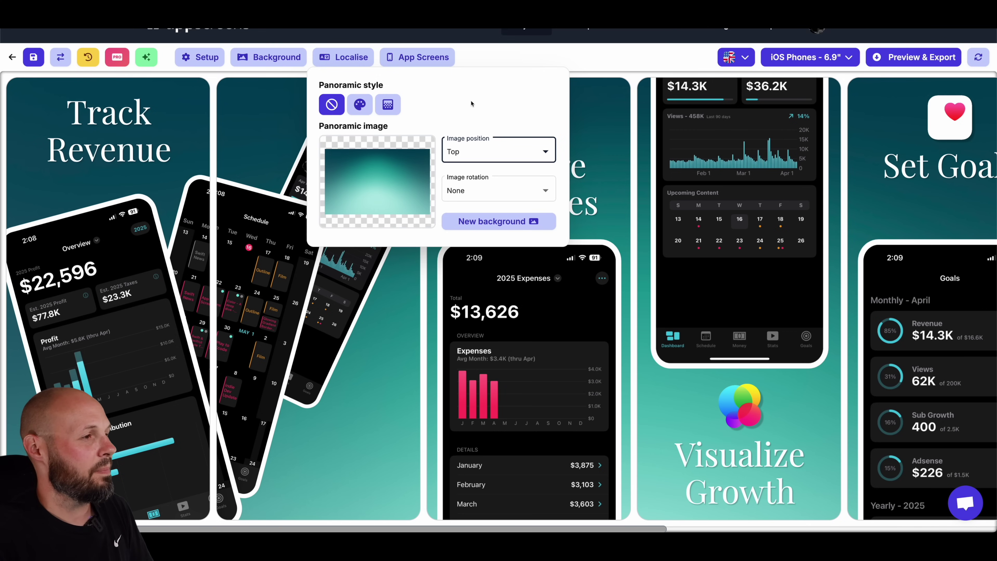
left_click(487, 66)
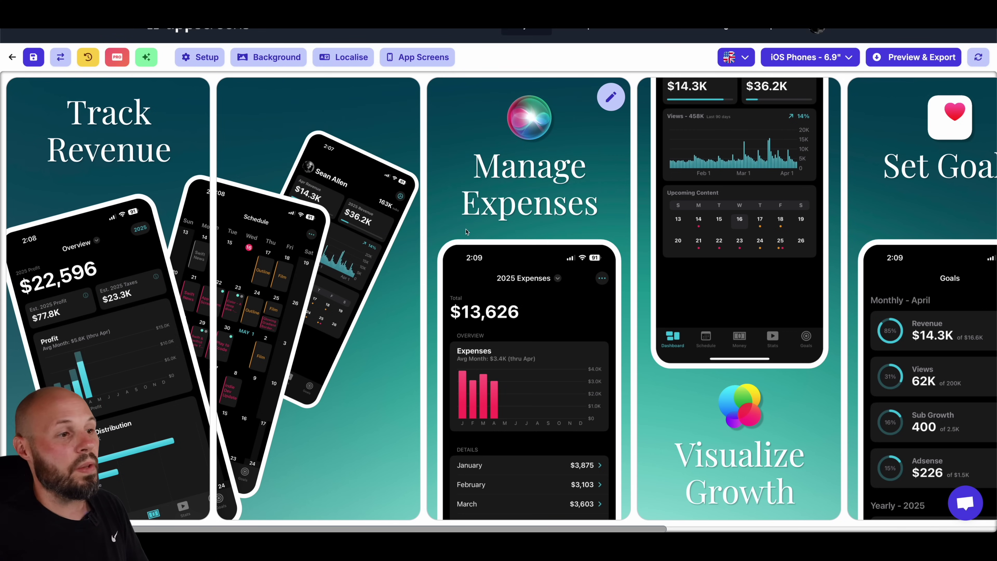
scroll(340, 236, "right", 10)
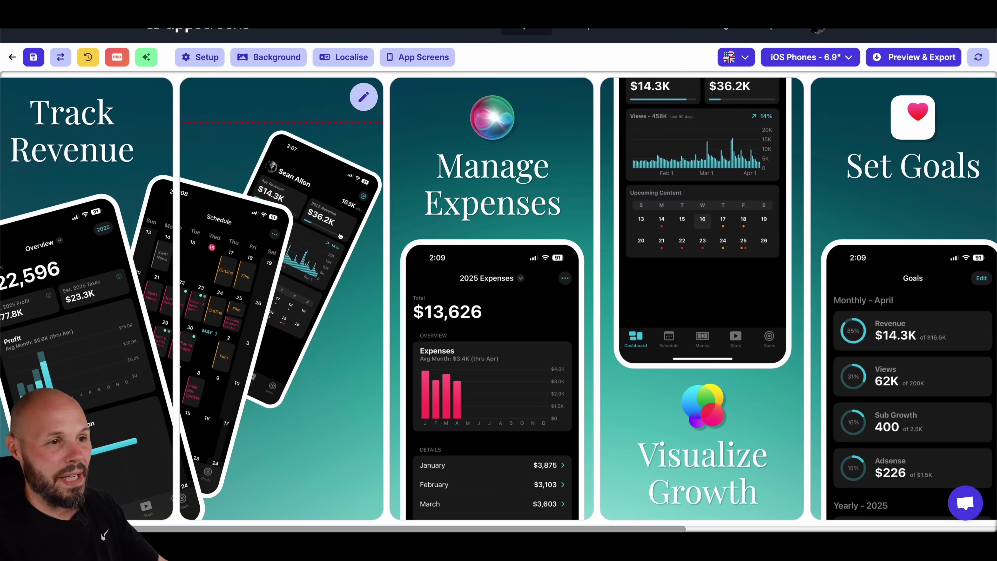
scroll(346, 236, "left", 10)
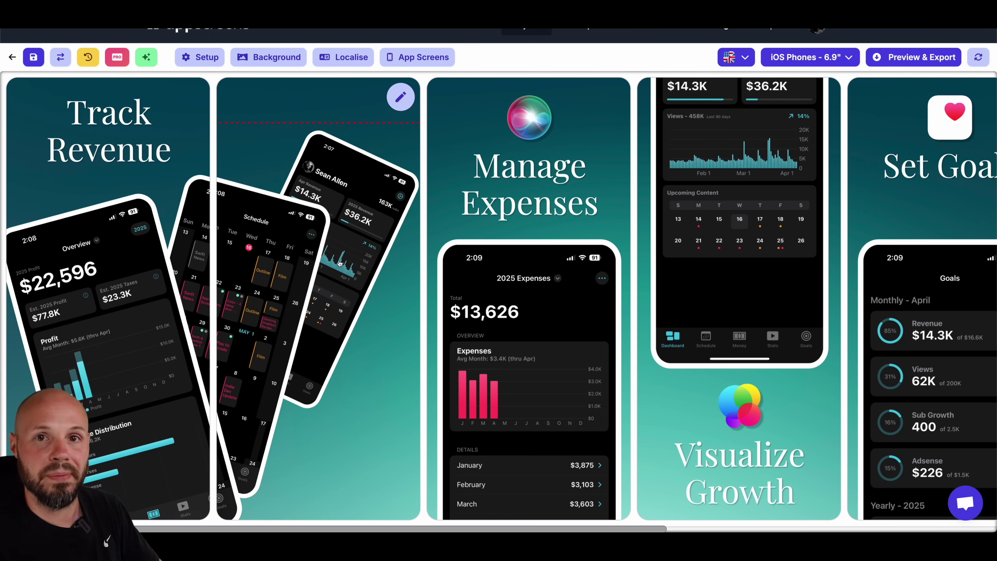
Make Track Revenue's top device a 3D Device Mockup (right) in Matte Dark, Portrait orientation.
left_click(190, 96)
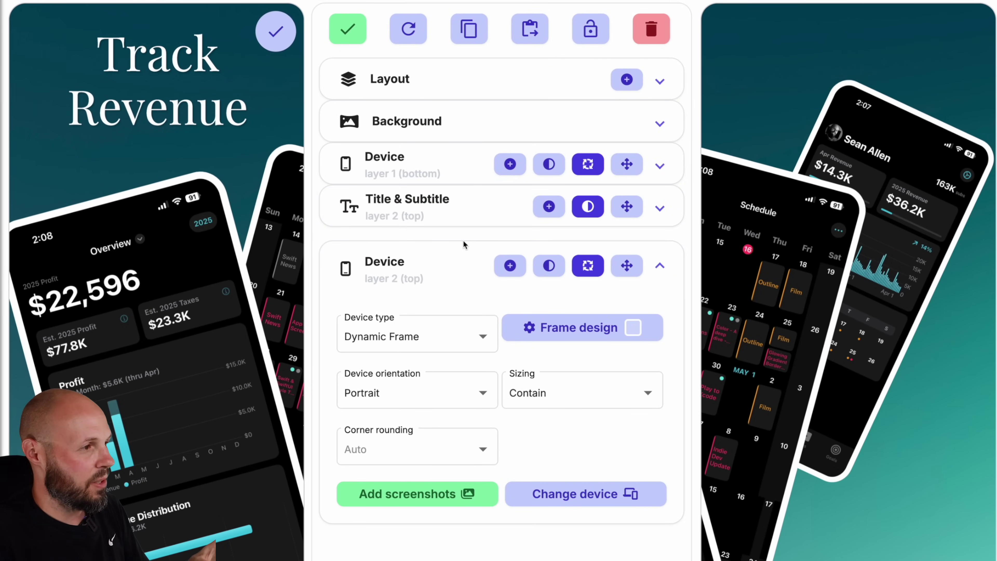
left_click(482, 337)
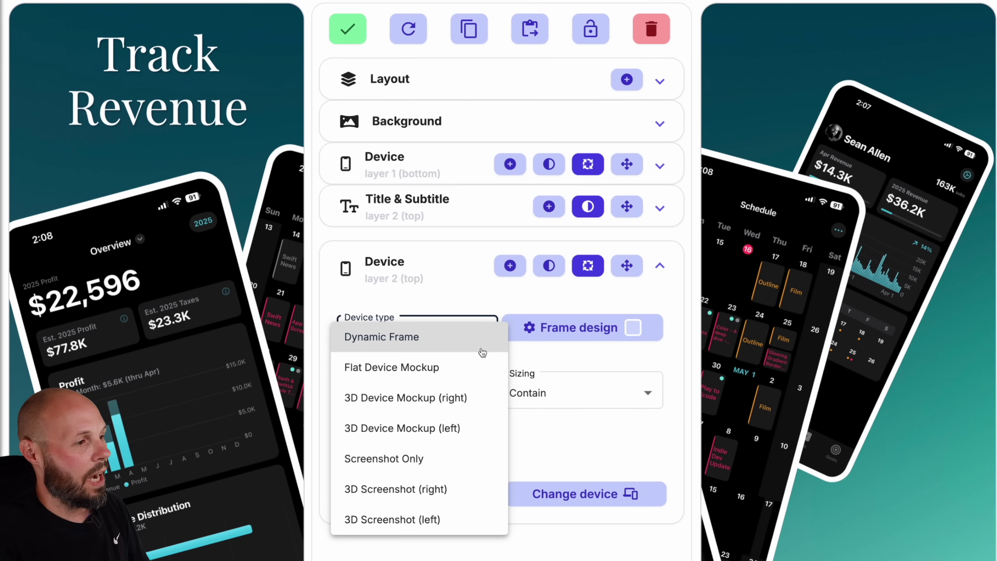
left_click(454, 397)
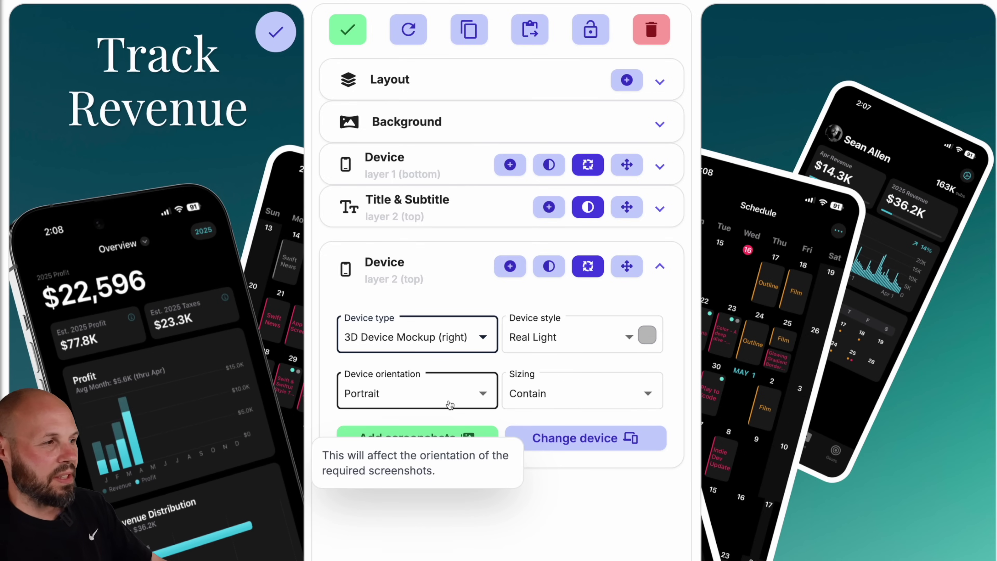
left_click(629, 338)
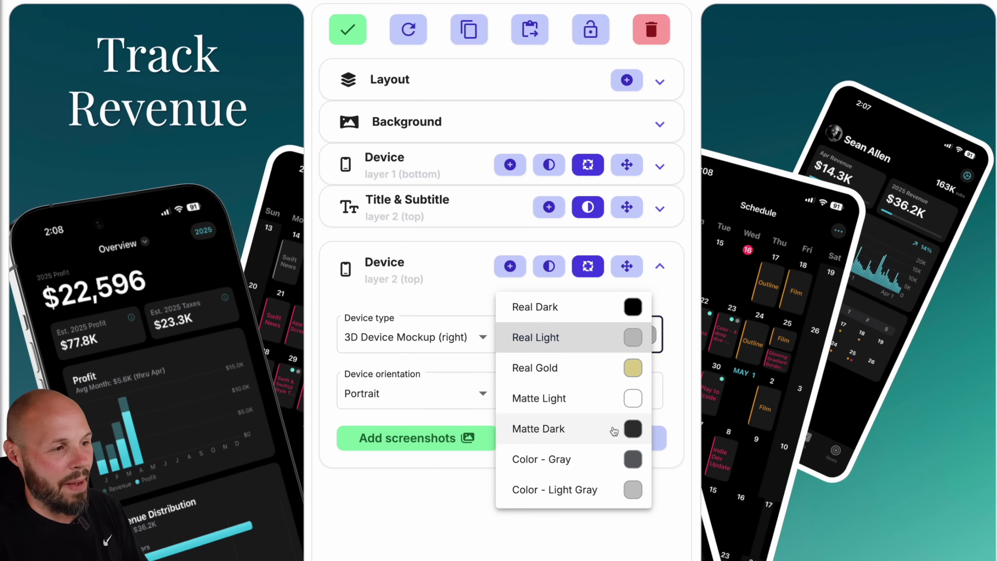
left_click(630, 431)
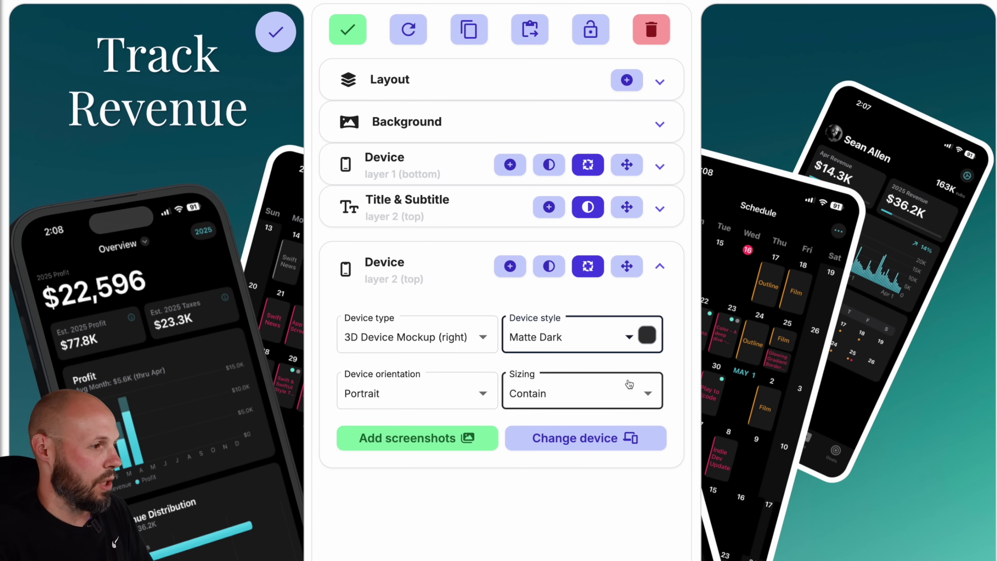
left_click(484, 397)
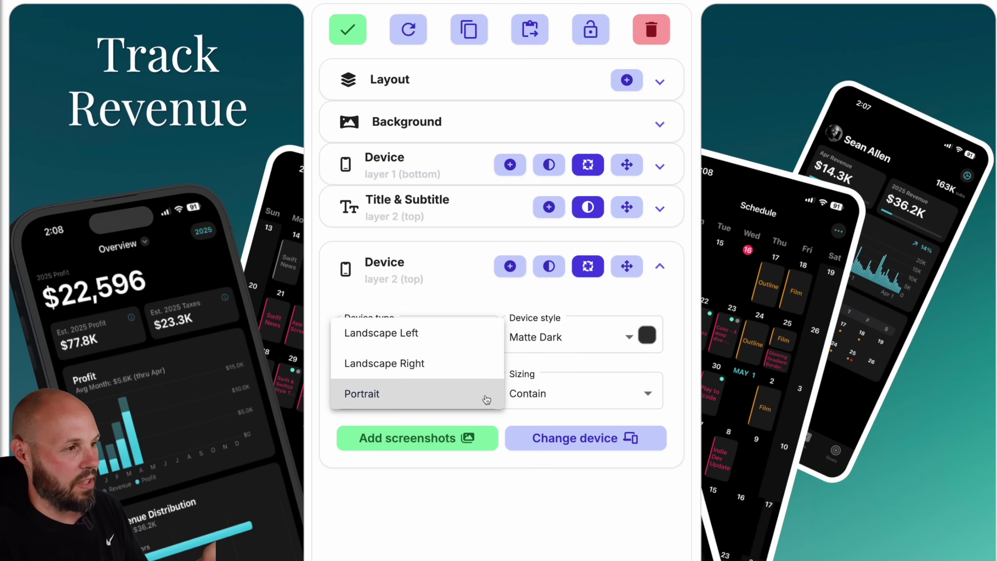
left_click(487, 400)
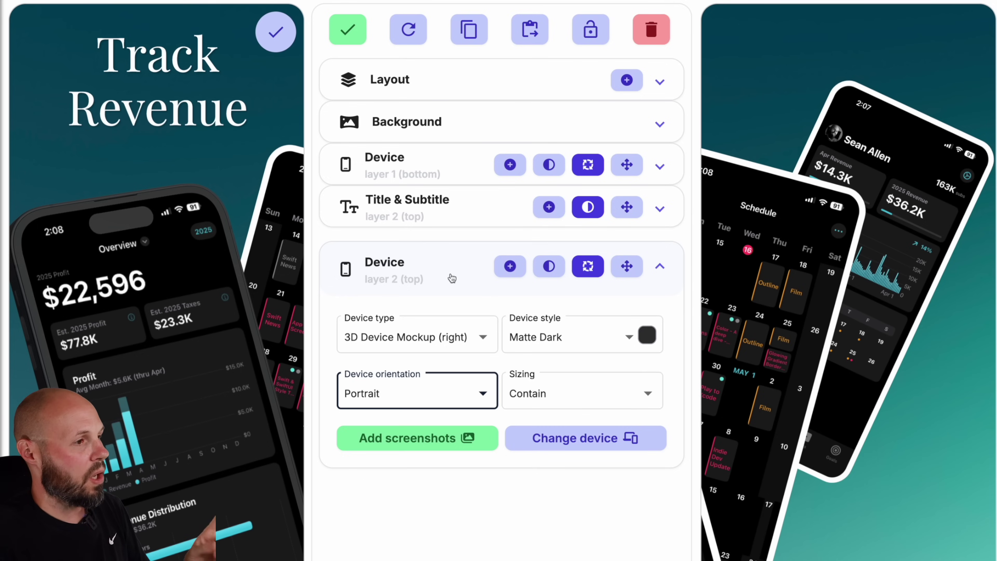
left_click(540, 280)
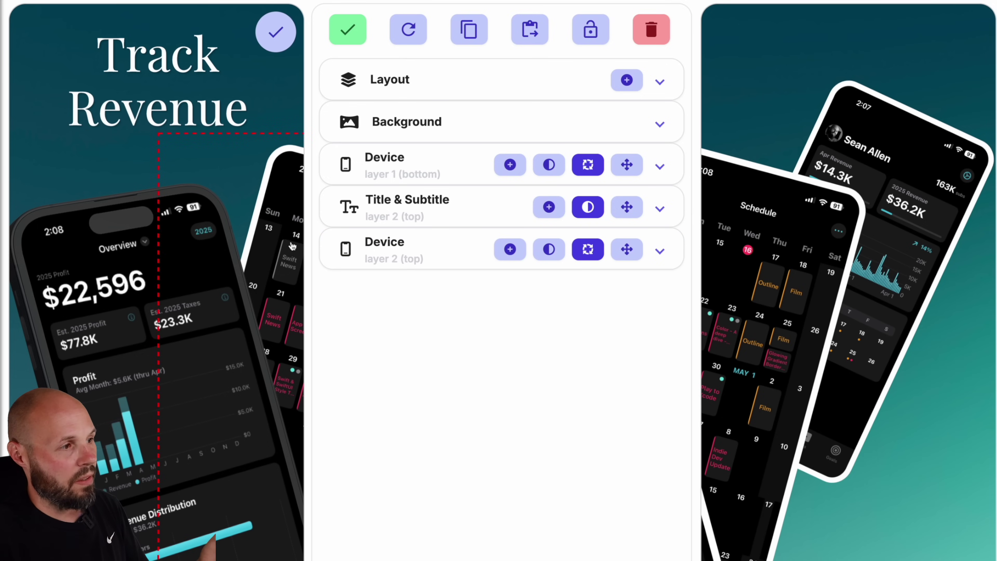
Make the bottom device a 3D Device Mockup (left) in Matte Dark and save the project.
left_click(660, 168)
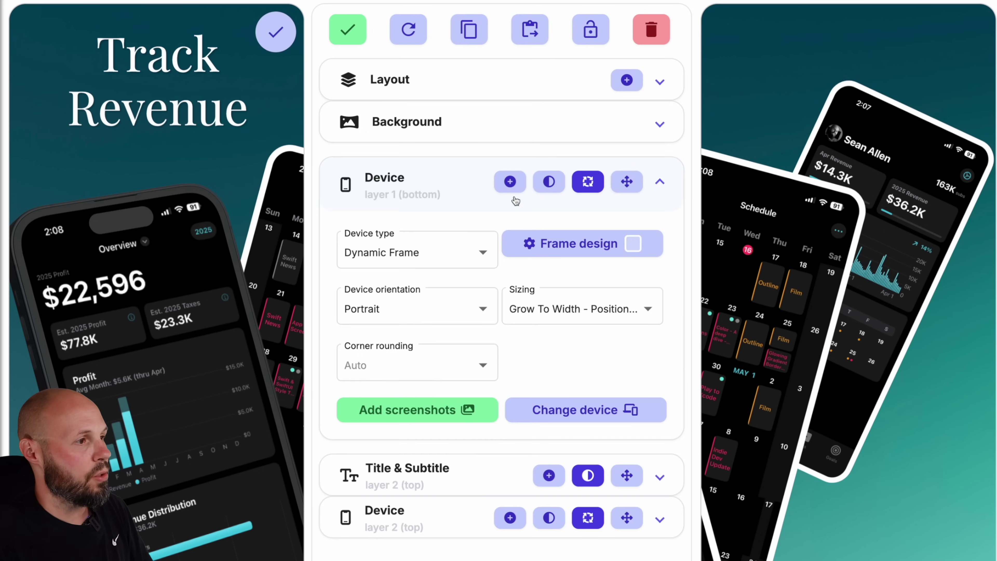
left_click(481, 256)
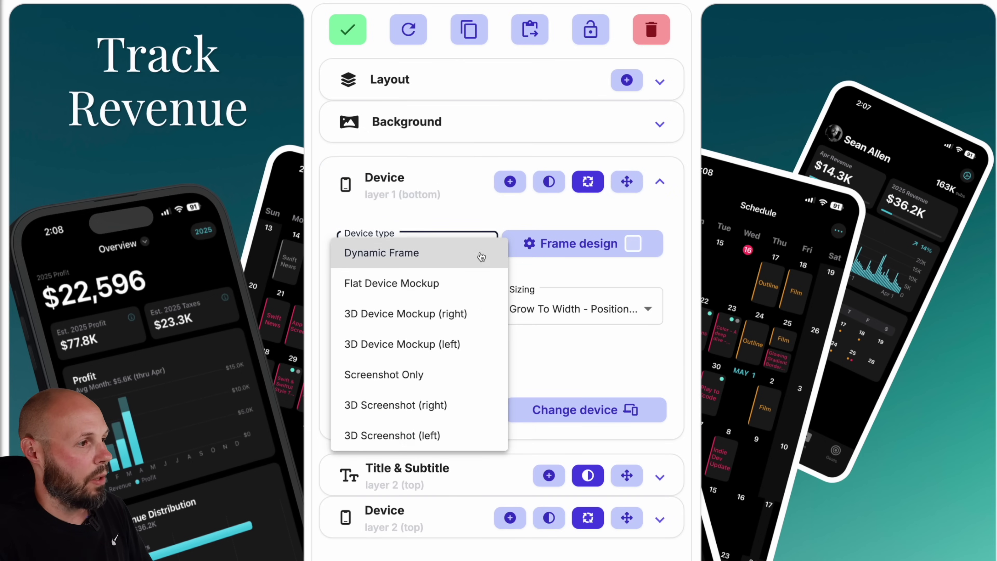
left_click(437, 346)
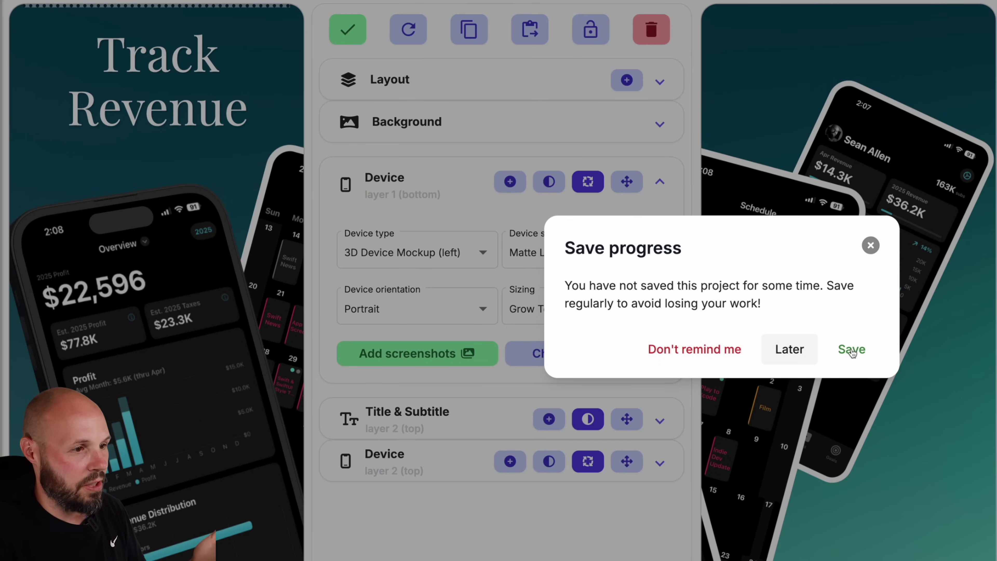
left_click(851, 352)
left_click(631, 252)
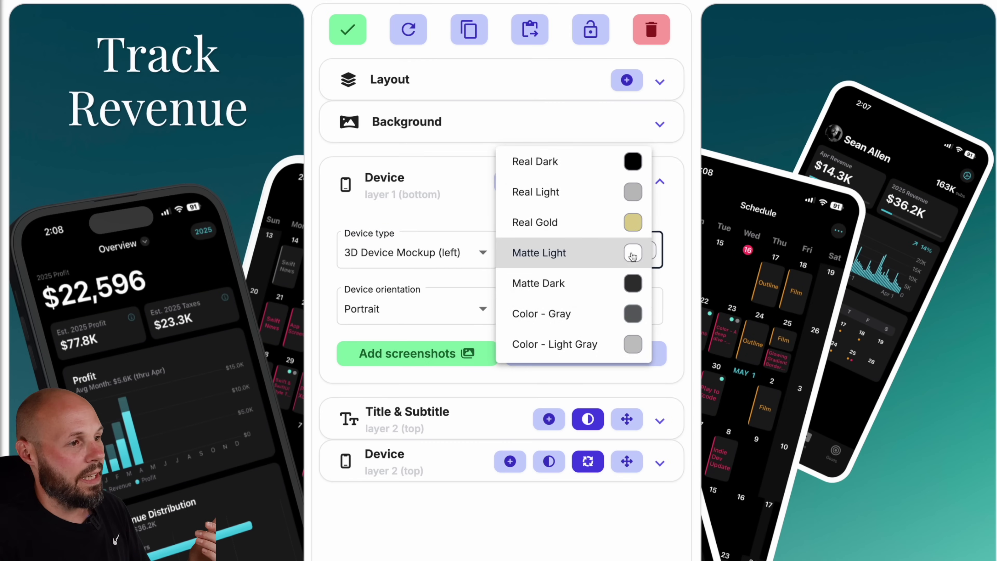
left_click(636, 285)
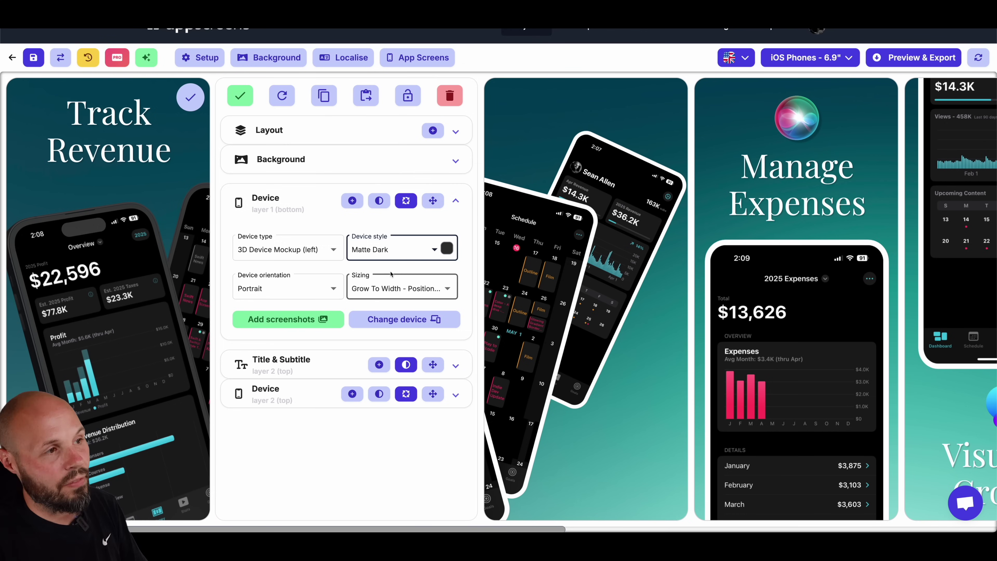
Close the Track Revenue layer editor and scroll through the screenshot gallery.
left_click(241, 99)
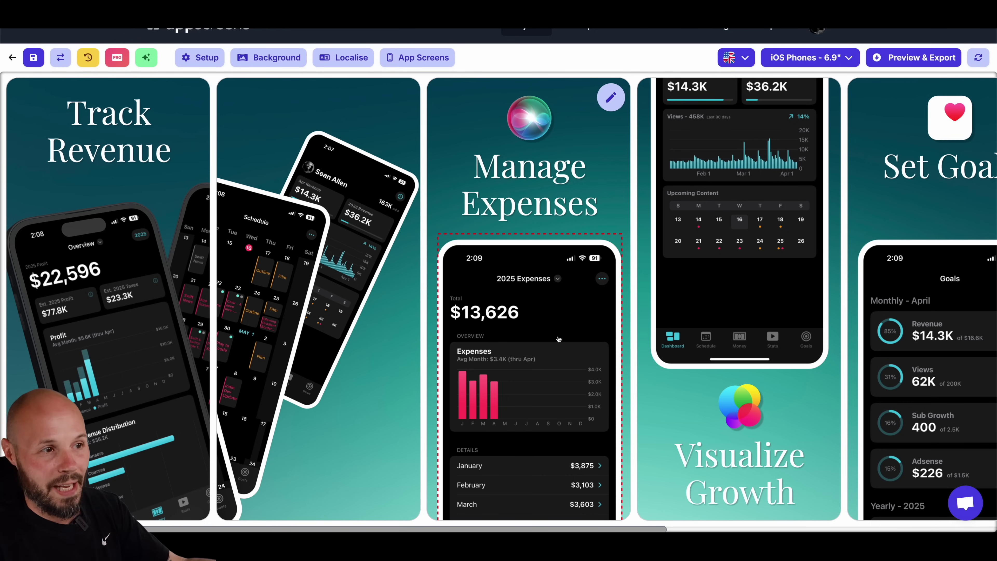
scroll(558, 339, "right", 10)
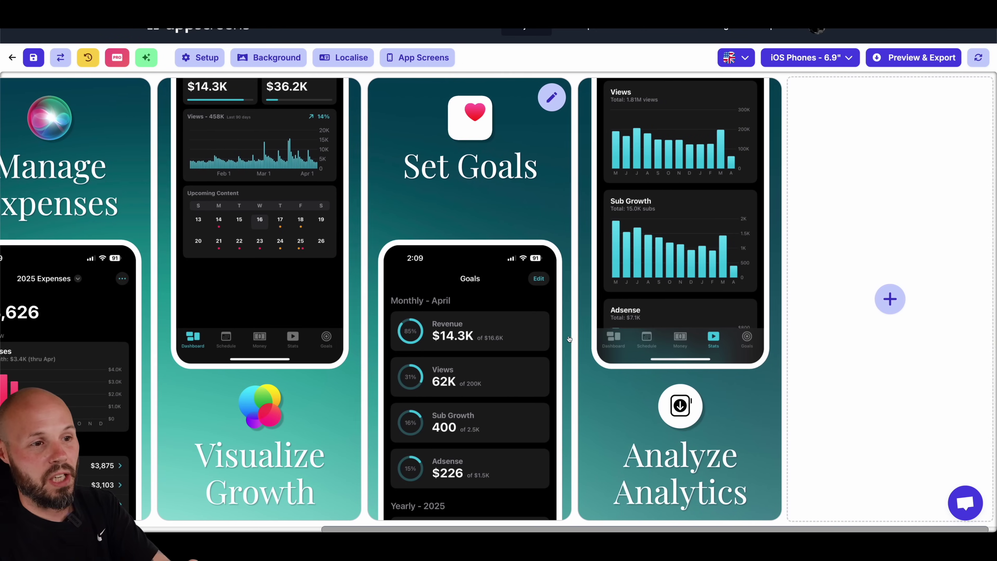
scroll(569, 339, "left", 6)
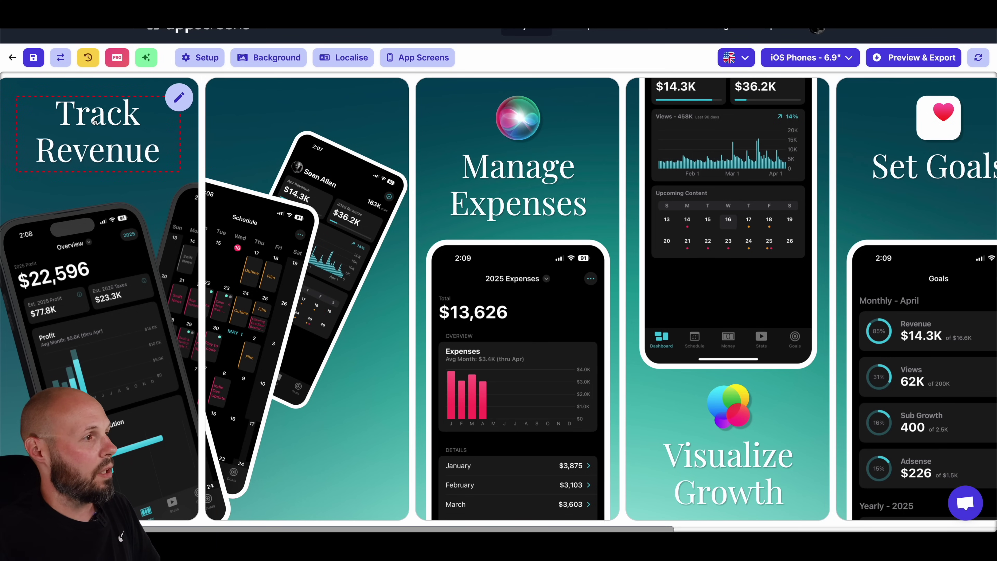
Give the Track Revenue title a pink background box matching the expense bars, corners rounded about 16%.
left_click(95, 121)
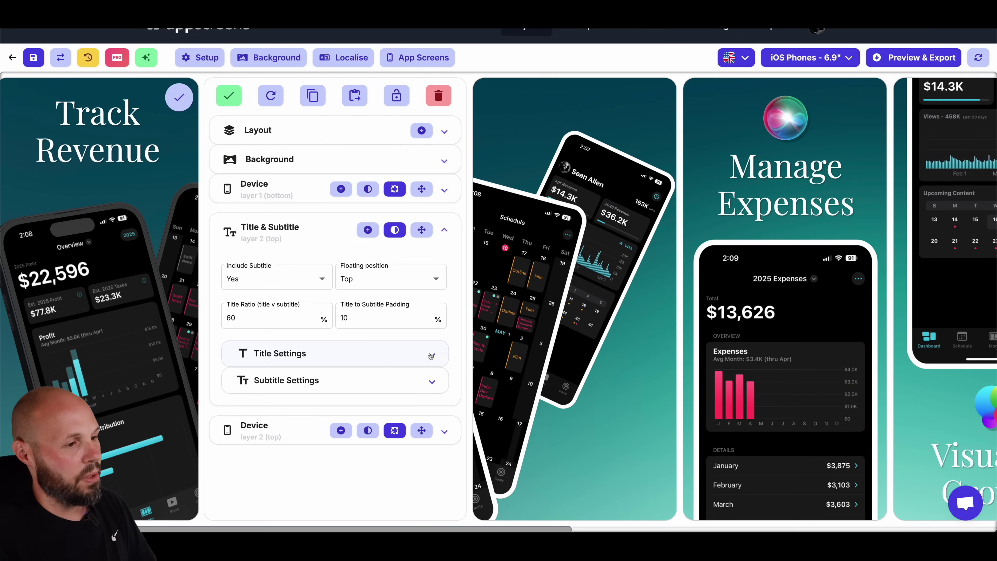
left_click(431, 355)
scroll(373, 346, "down", 3)
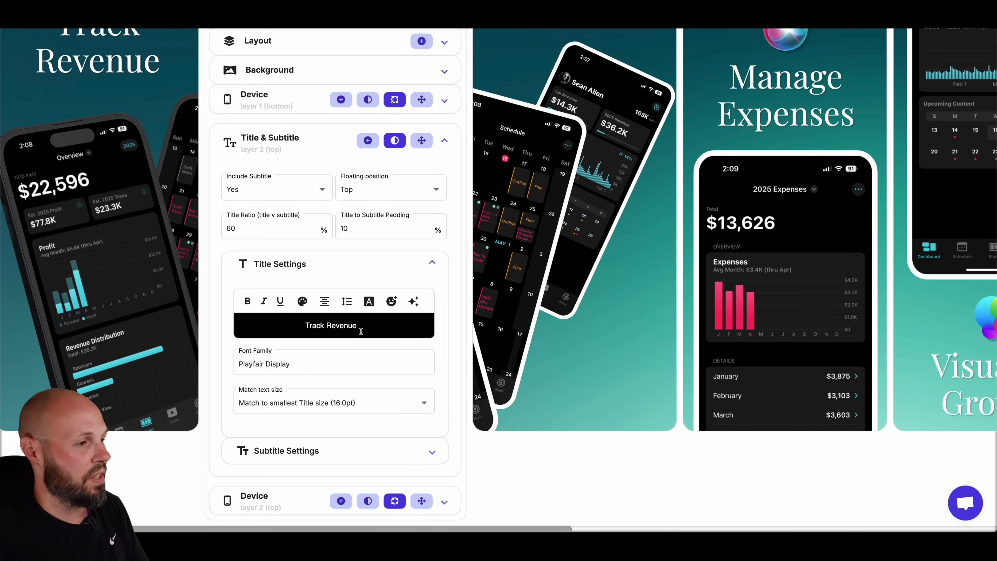
left_click(369, 302)
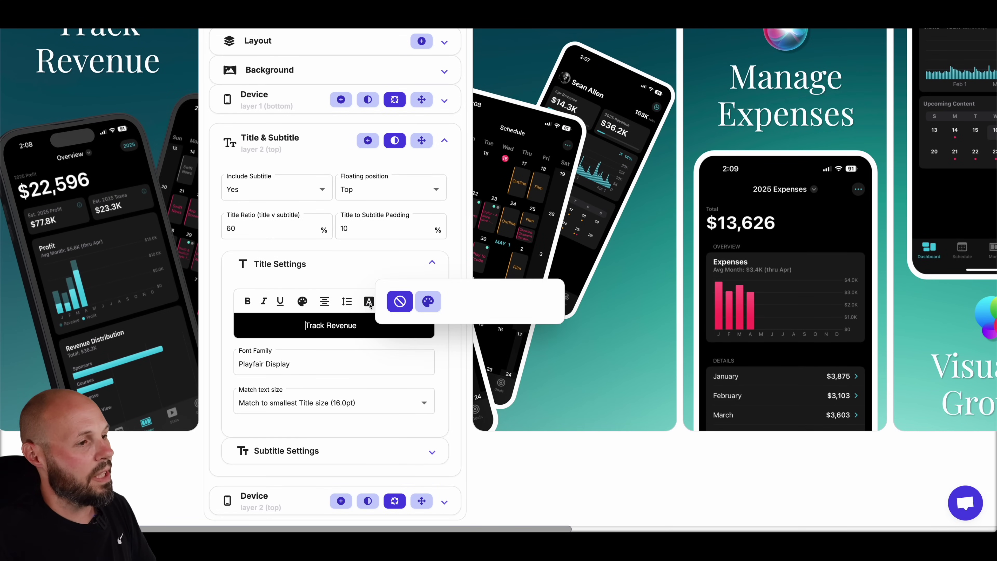
left_click(435, 305)
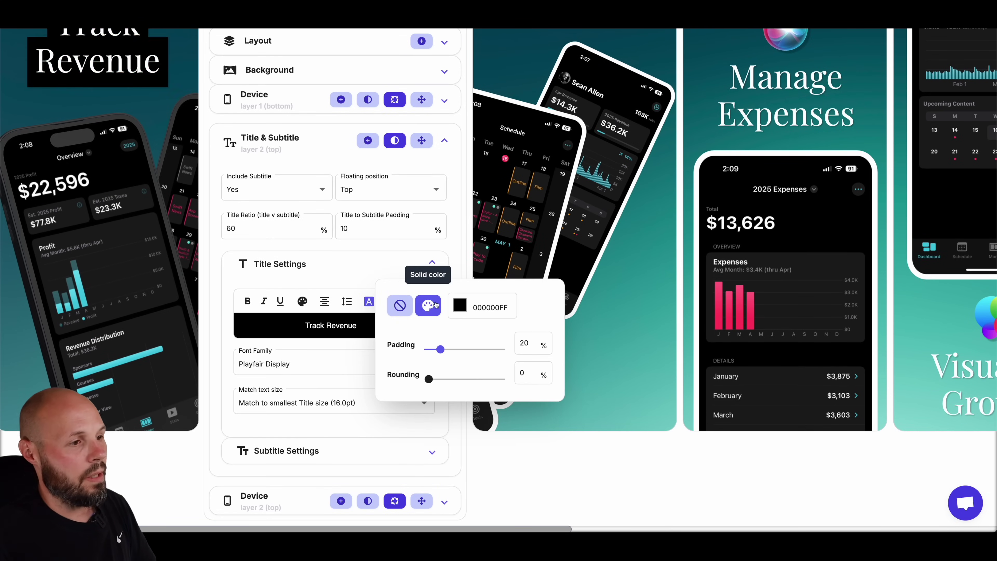
left_click(460, 309)
left_click(613, 196)
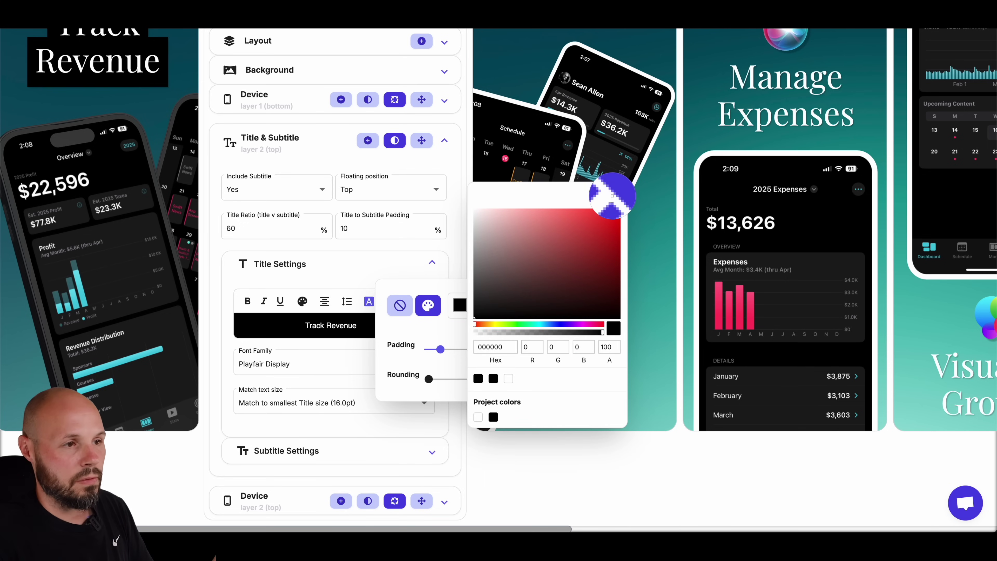
left_click(718, 322)
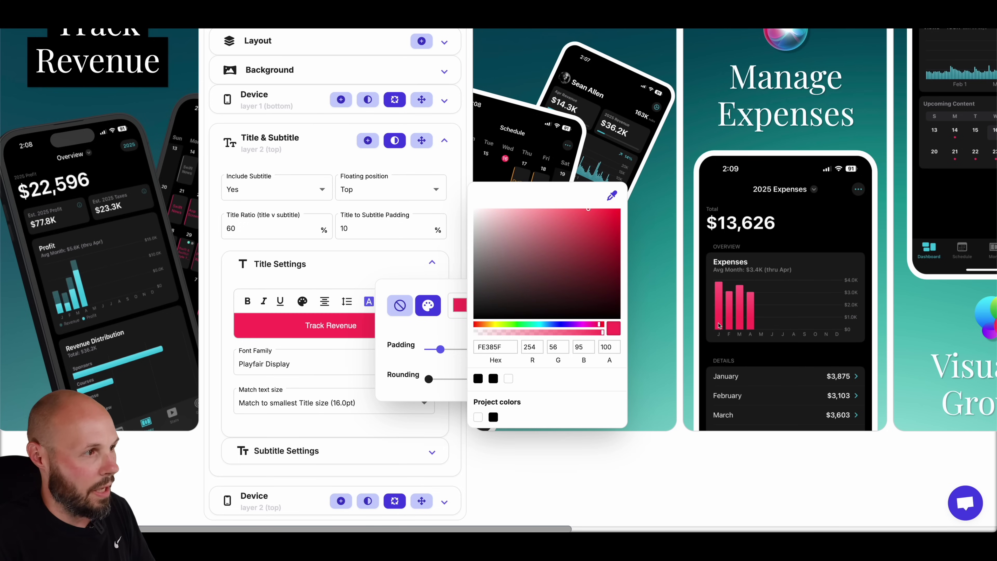
left_click(455, 262)
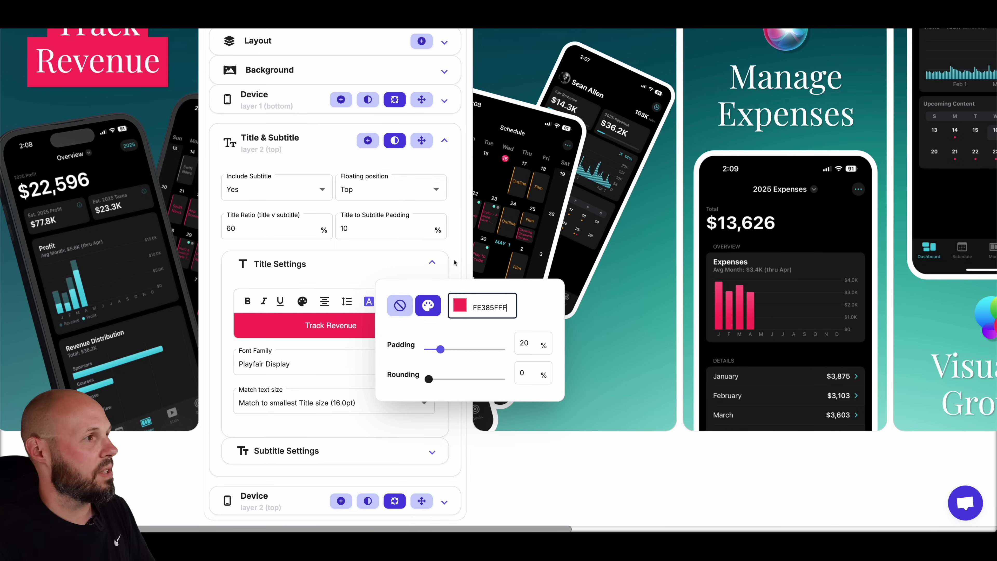
left_click(456, 263)
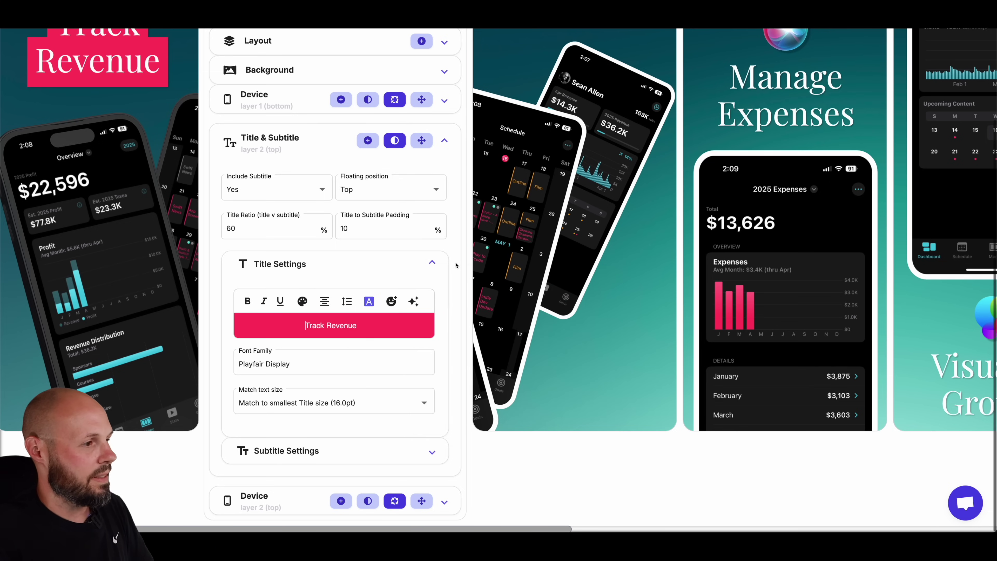
left_click(370, 302)
left_click_drag(429, 340, 455, 339)
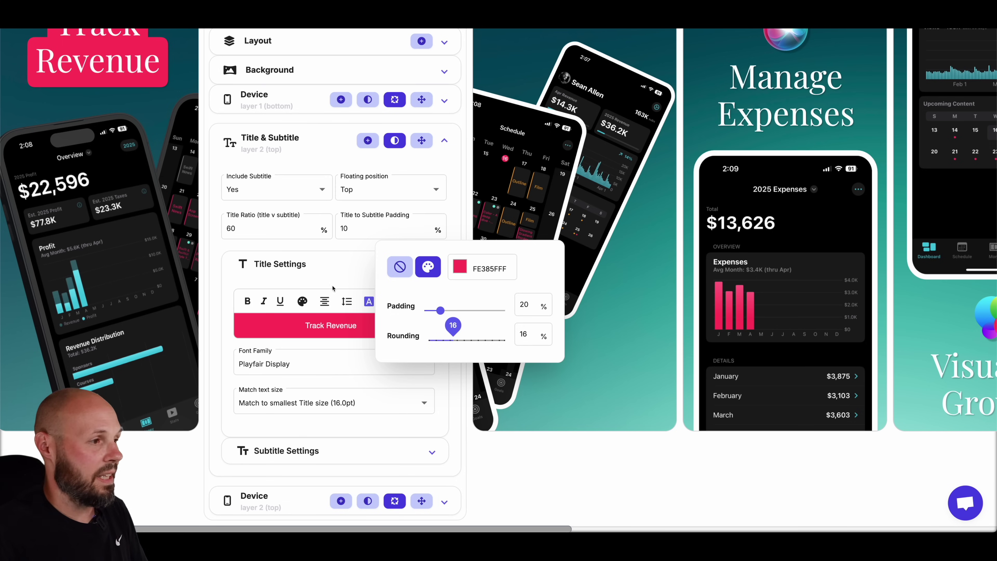
left_click(237, 291)
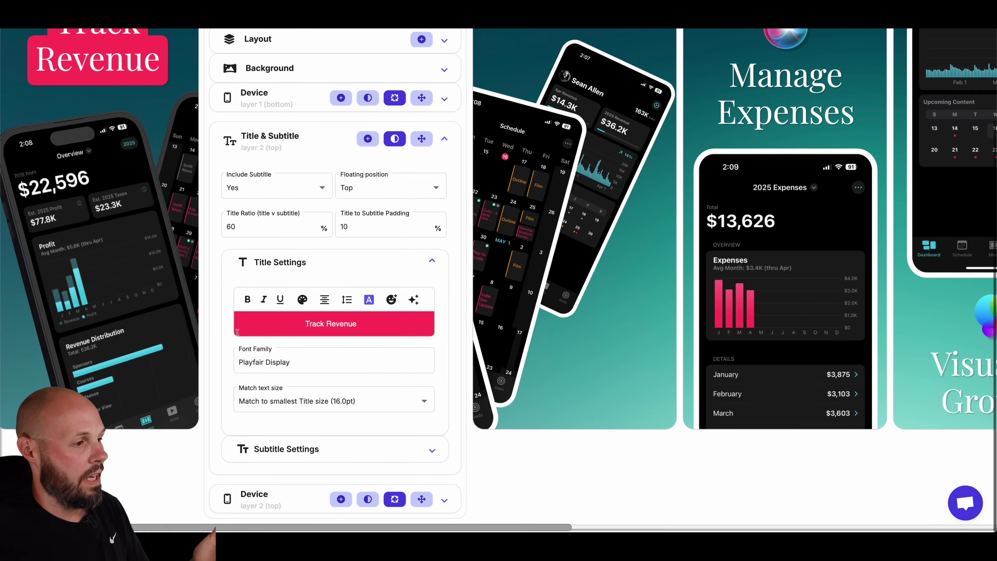
Switch the title font to Inter and finish editing the first screenshot.
left_click(305, 372)
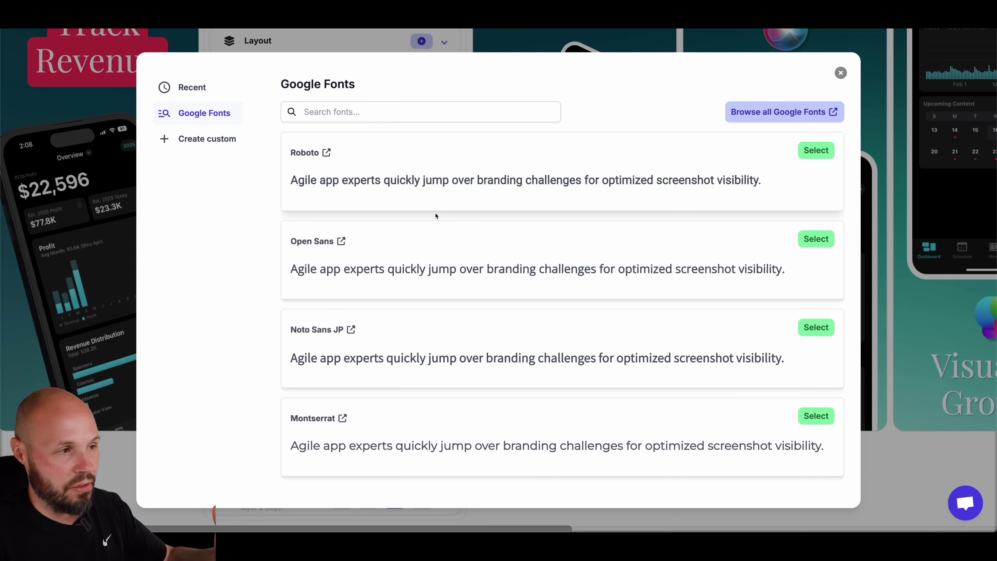
scroll(471, 286, "down", 8)
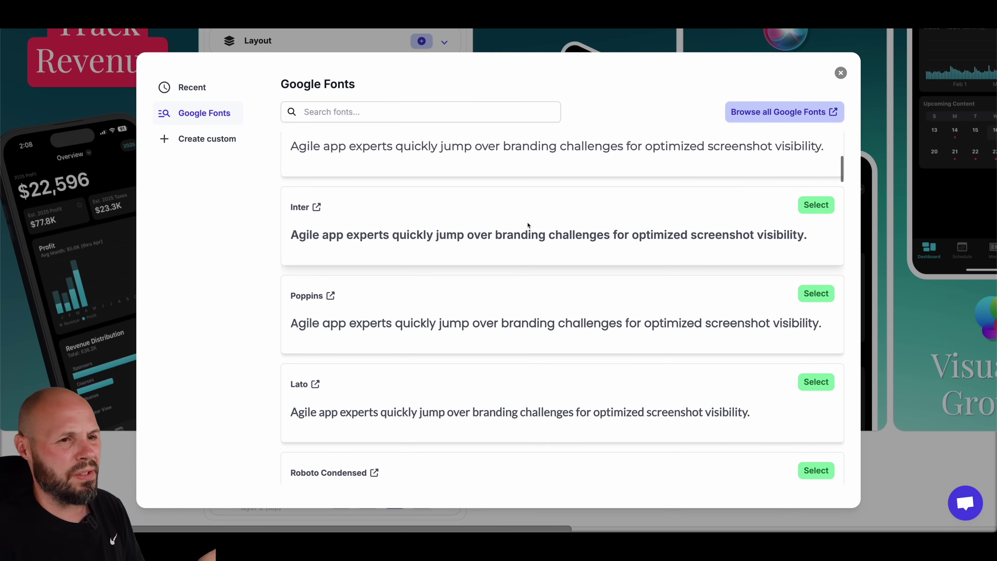
left_click(816, 204)
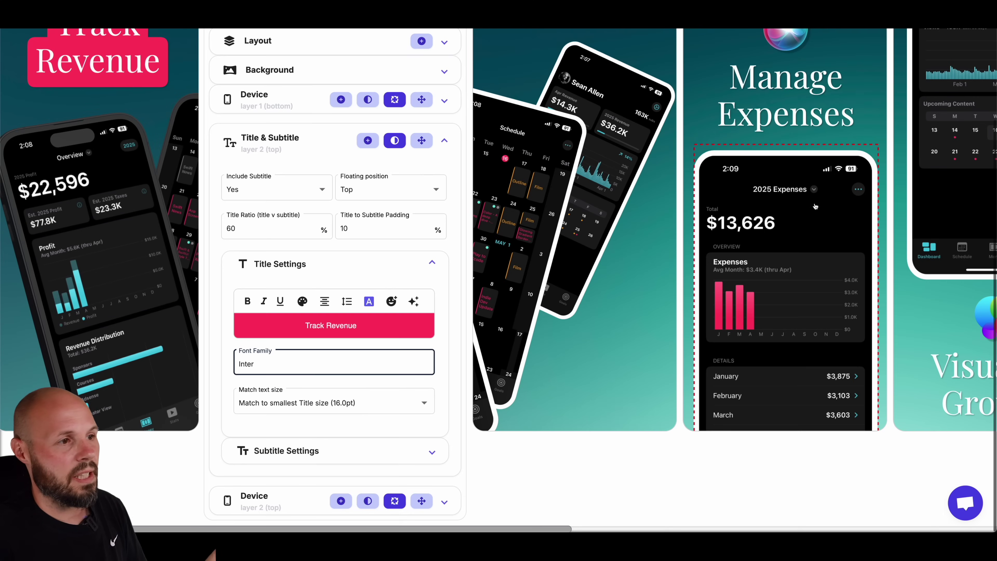
left_click(248, 302)
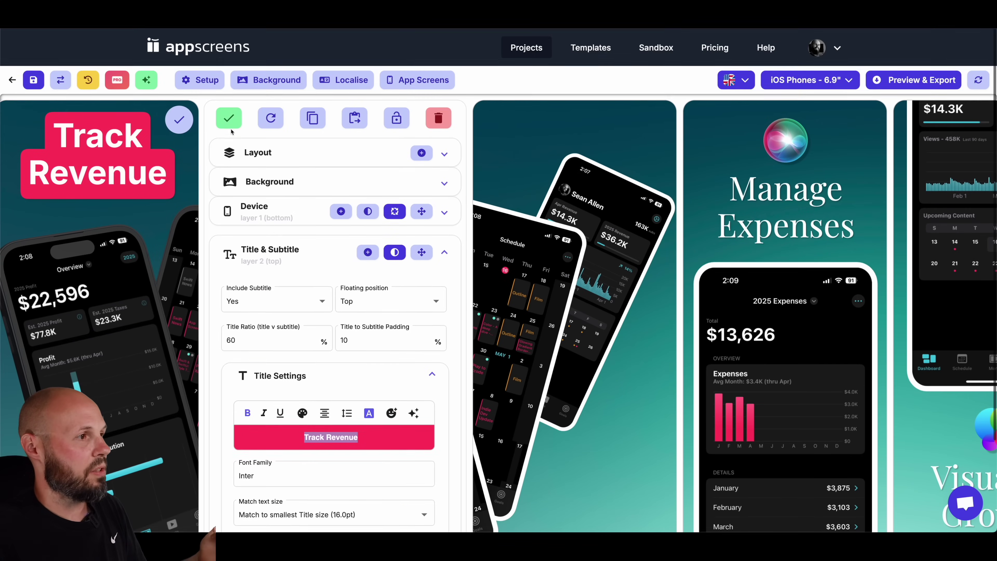
left_click(176, 118)
scroll(133, 262, "down", 1)
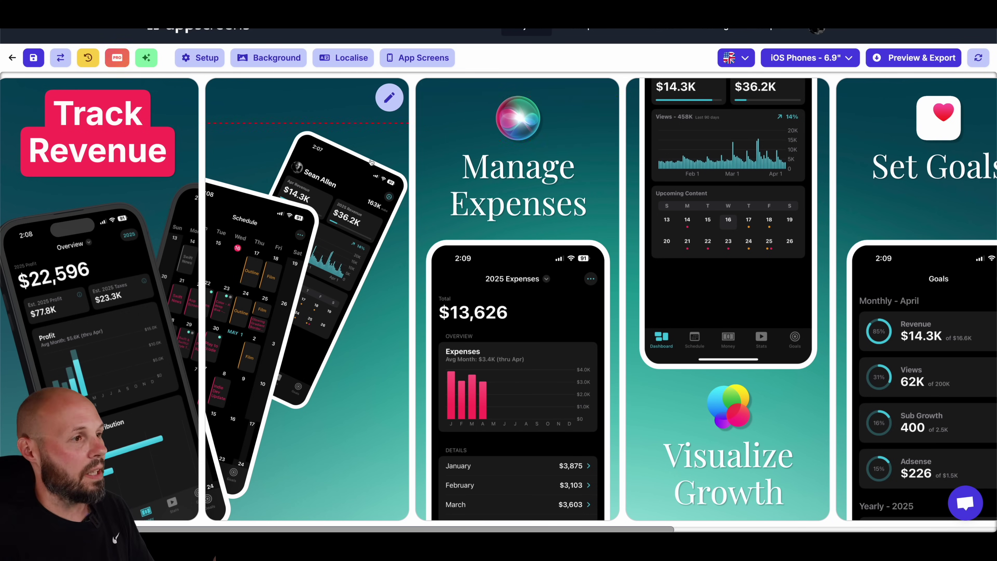
Make the second screenshot's bottom phone a Flat Device Mockup with a Matte Dark frame.
left_click(389, 98)
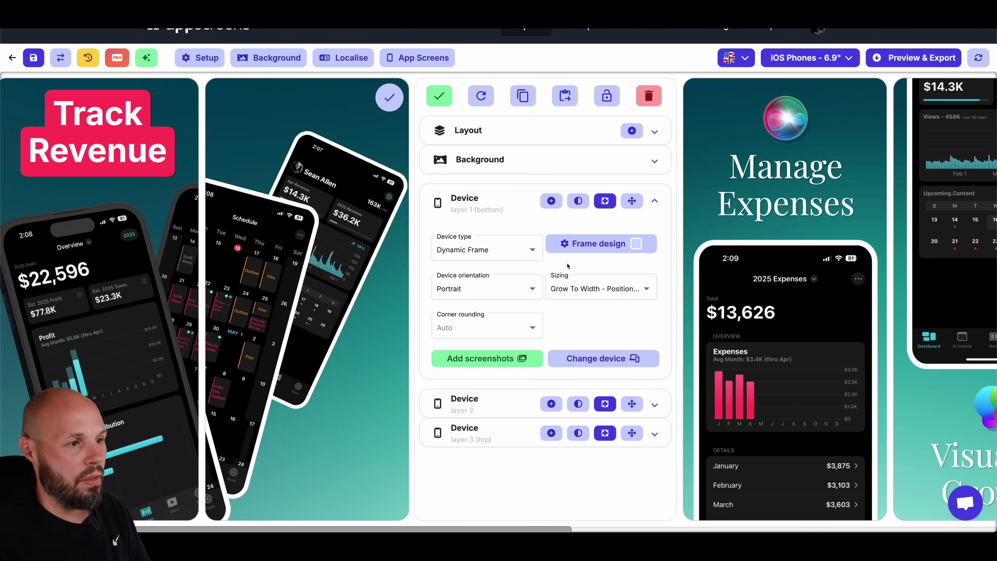
left_click(490, 251)
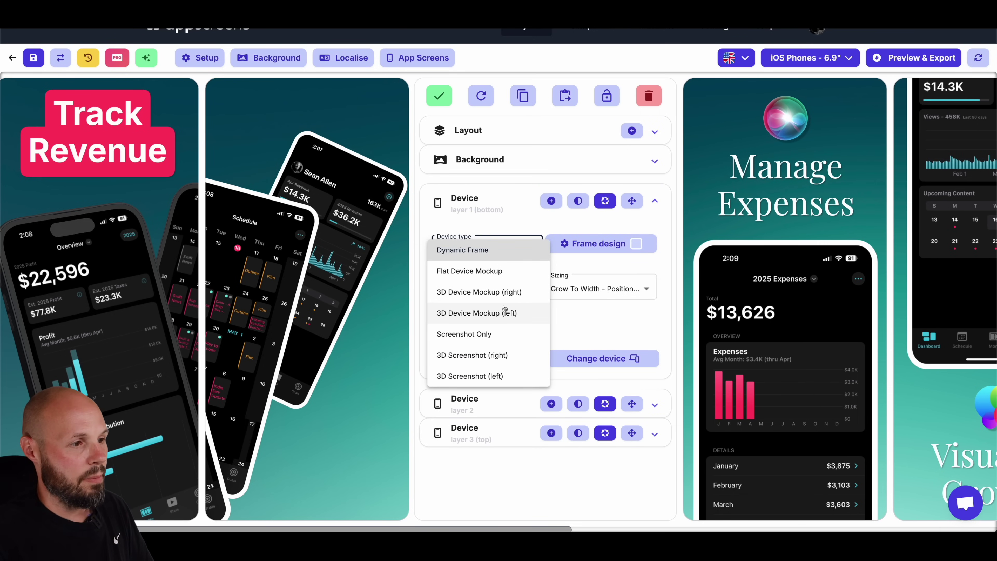
left_click(506, 271)
left_click(633, 250)
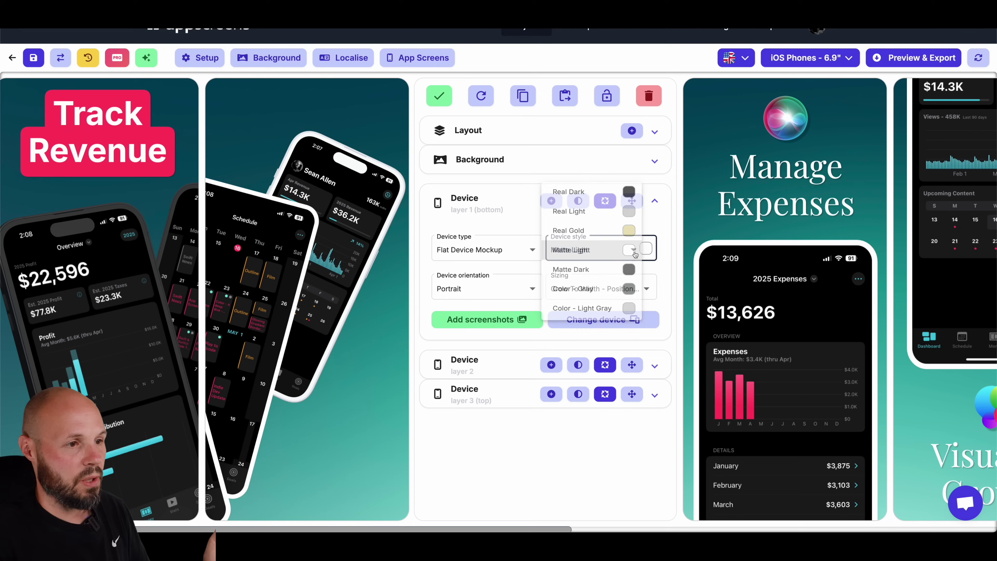
left_click(635, 273)
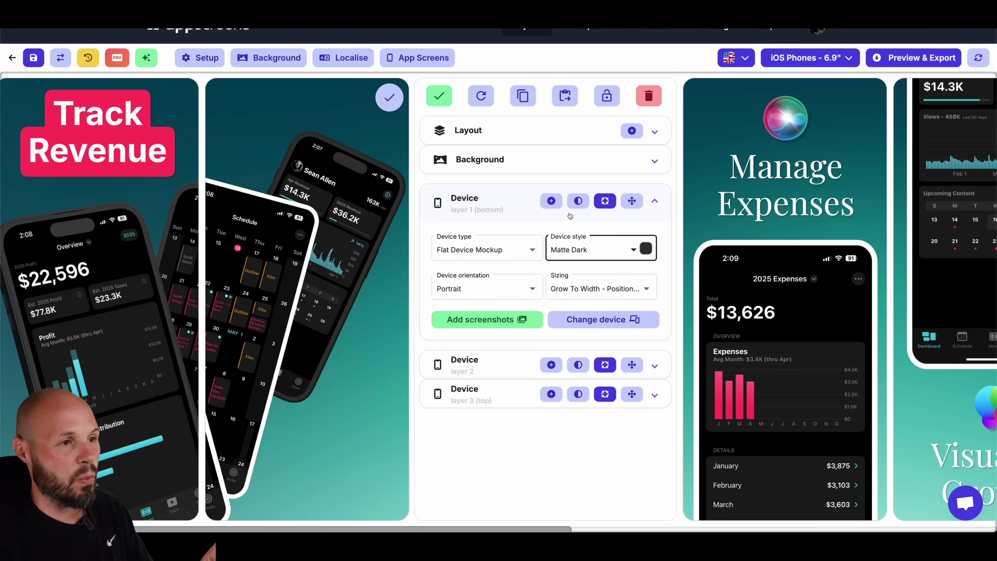
Add a coloured drop shadow offset down-right, X 35%, with opacity 33.
left_click(577, 201)
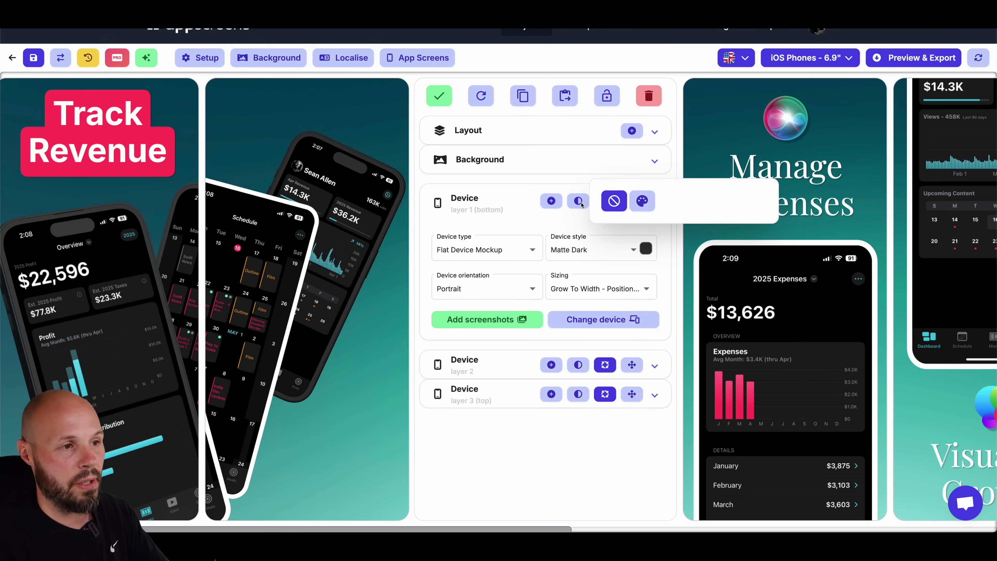
left_click(642, 204)
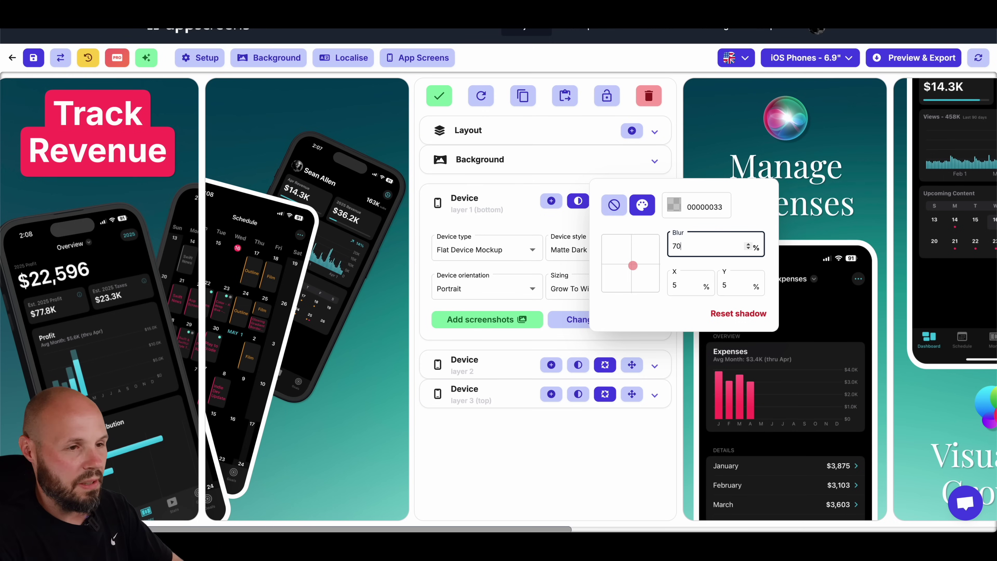
mouse_move(634, 267)
left_mouse_down()
mouse_move(628, 284)
mouse_move(640, 271)
left_mouse_up()
double_click(685, 287)
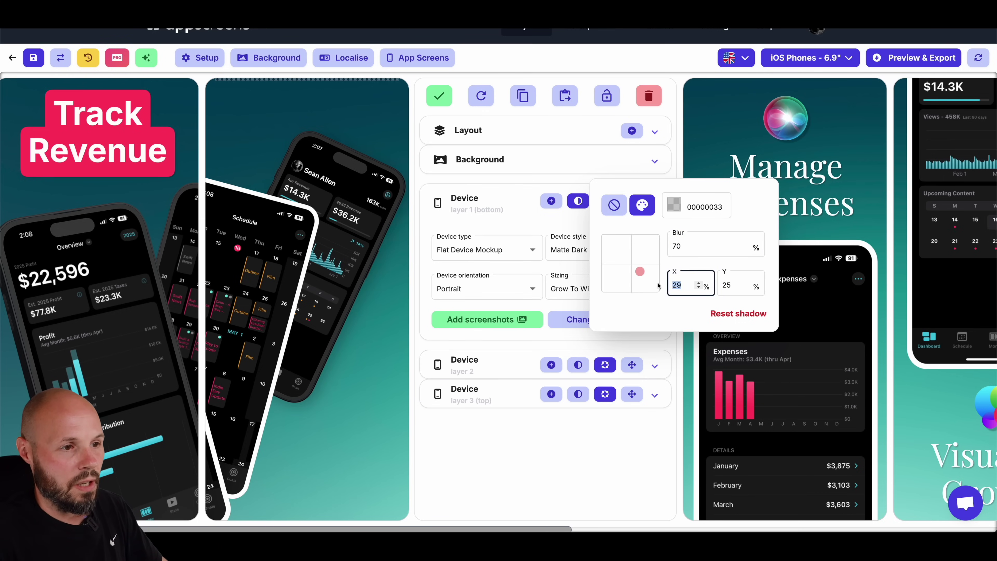
type("35")
key("Tab")
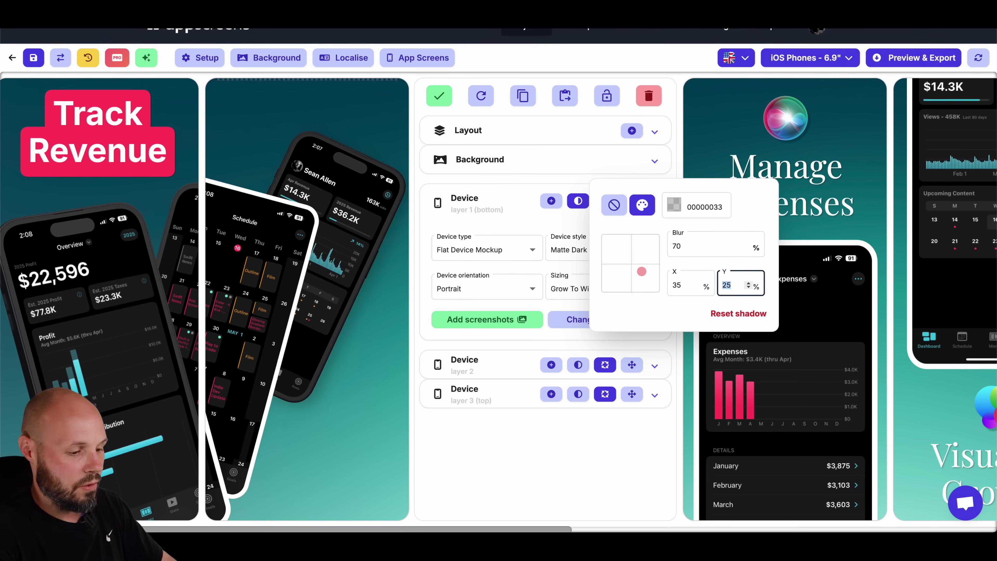
left_click(680, 212)
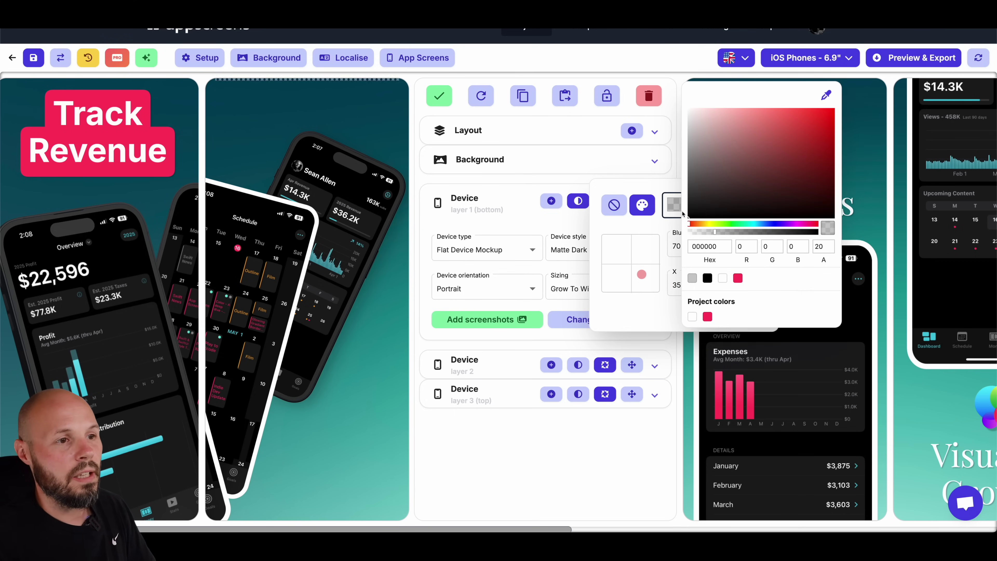
left_click(731, 232)
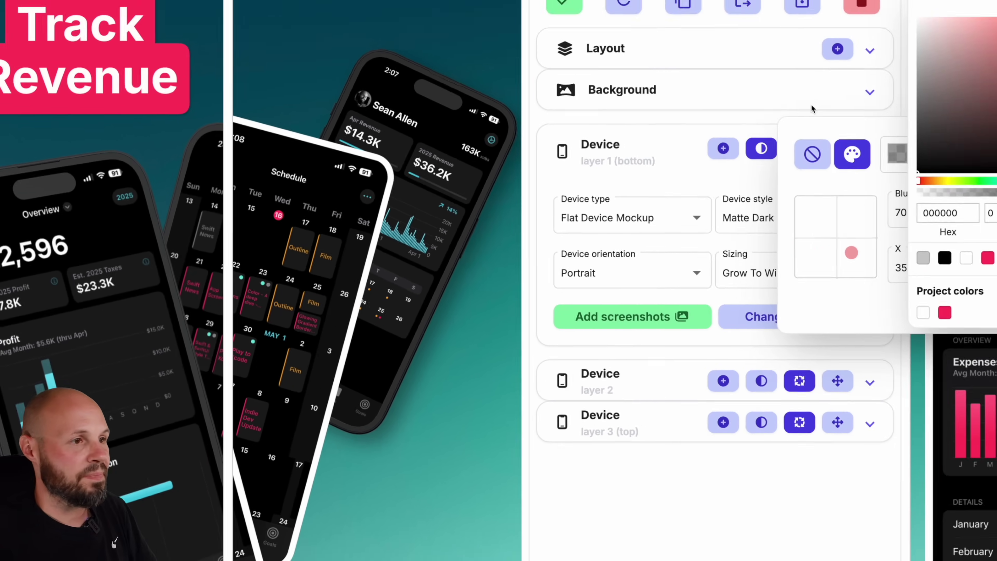
Make the middle phone a Matte Dark 3D Device Mockup (left).
left_click(973, 129)
left_click(689, 193)
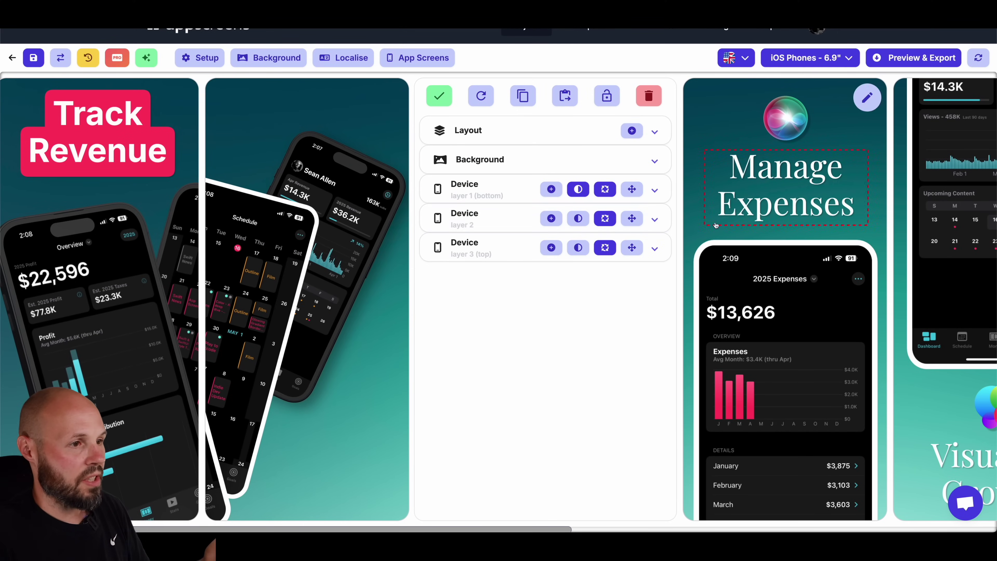
left_click(687, 223)
left_click(491, 279)
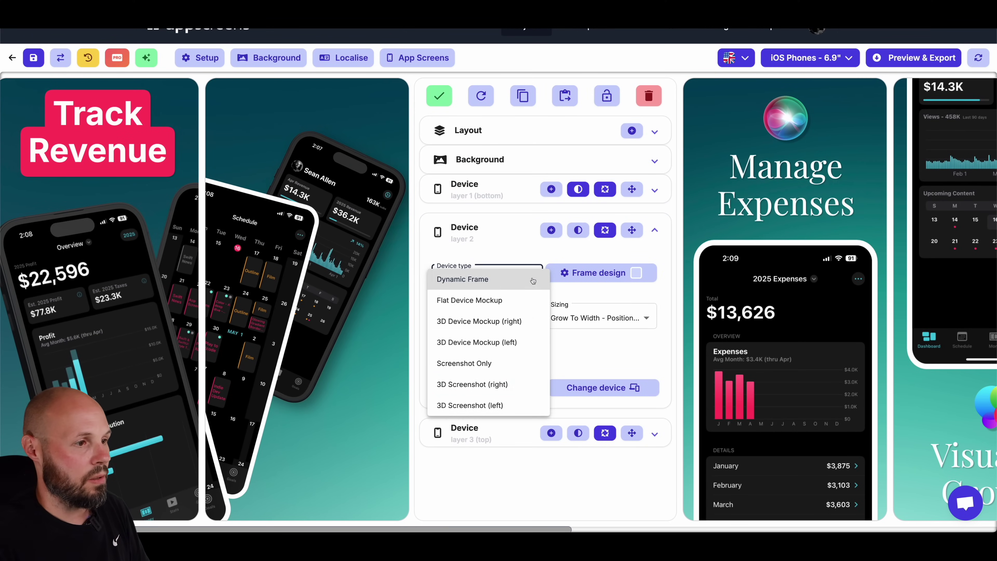
left_click(500, 344)
left_click(634, 279)
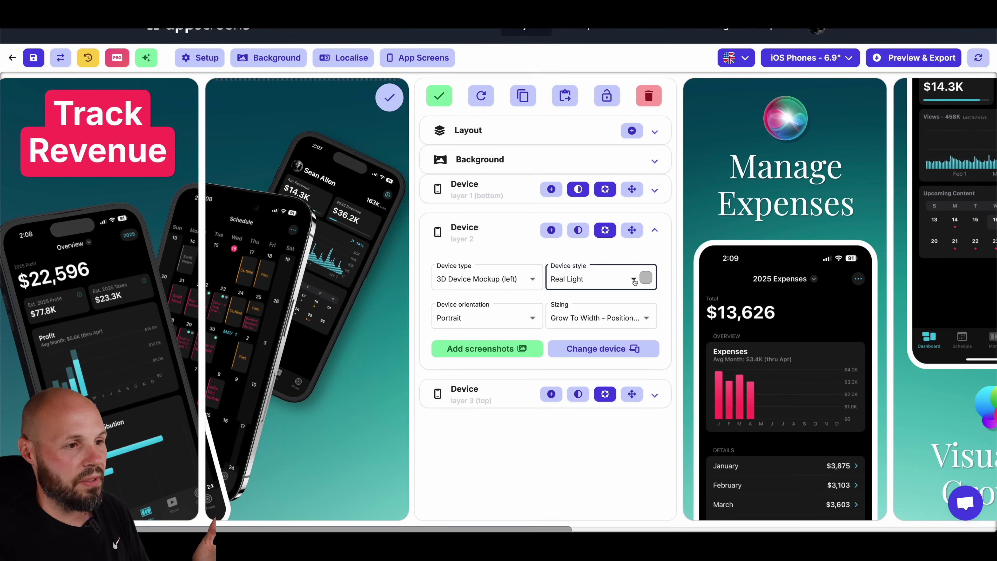
left_click(636, 350)
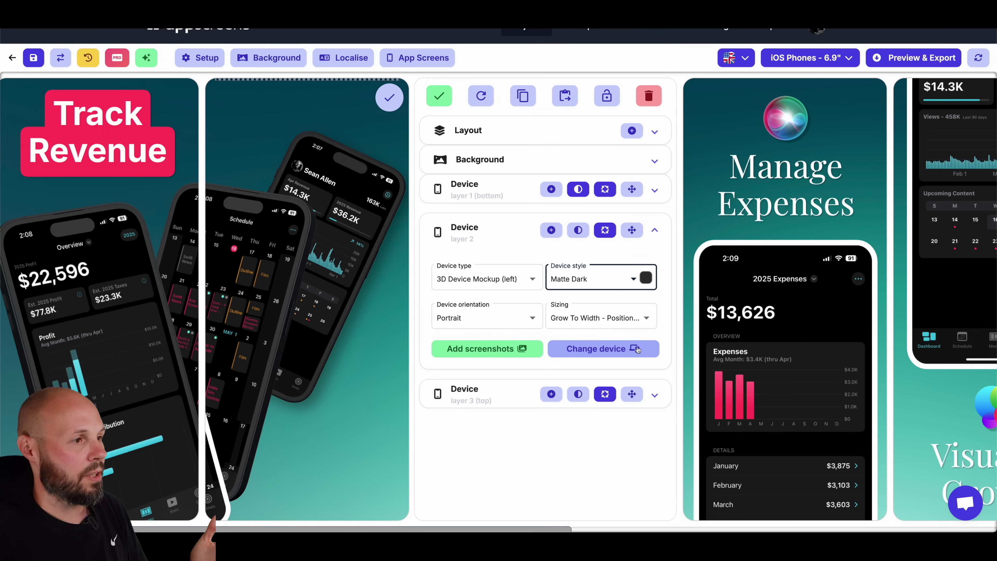
Give the middle phone a coloured drop shadow with X 35, Y 35 and opacity 35.
left_click(577, 232)
left_click(642, 230)
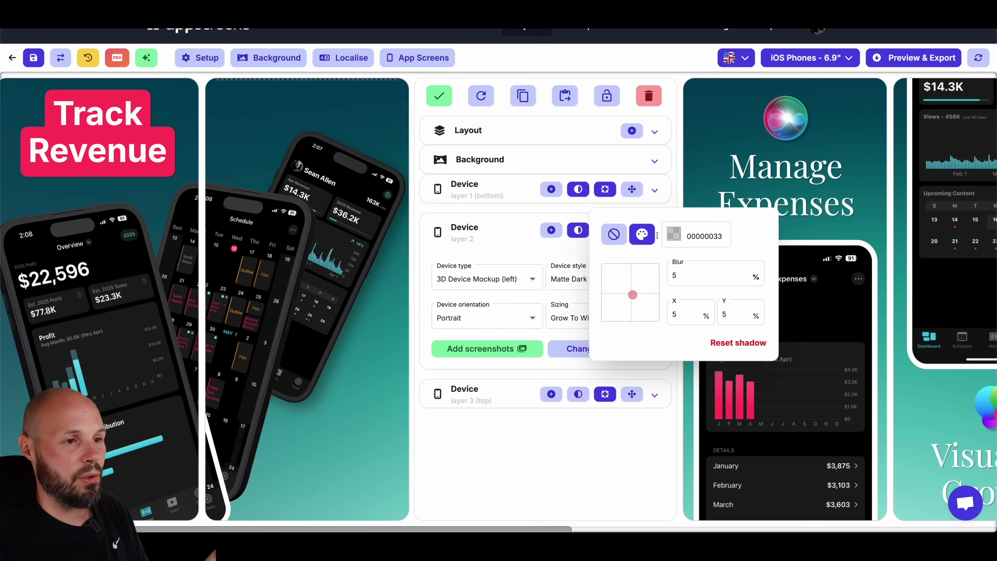
left_click(709, 236)
key("Tab")
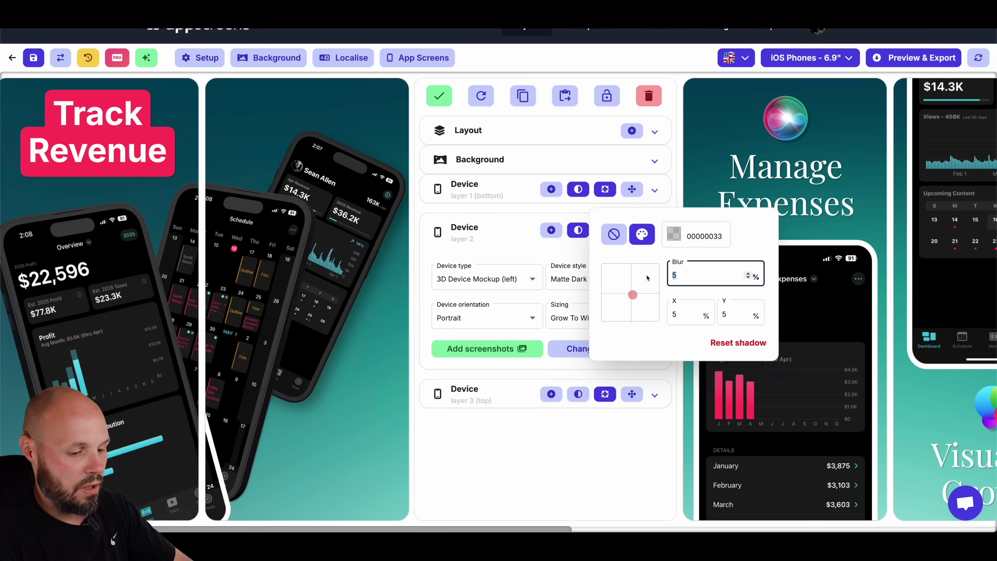
key("Tab")
type("35")
key("Tab")
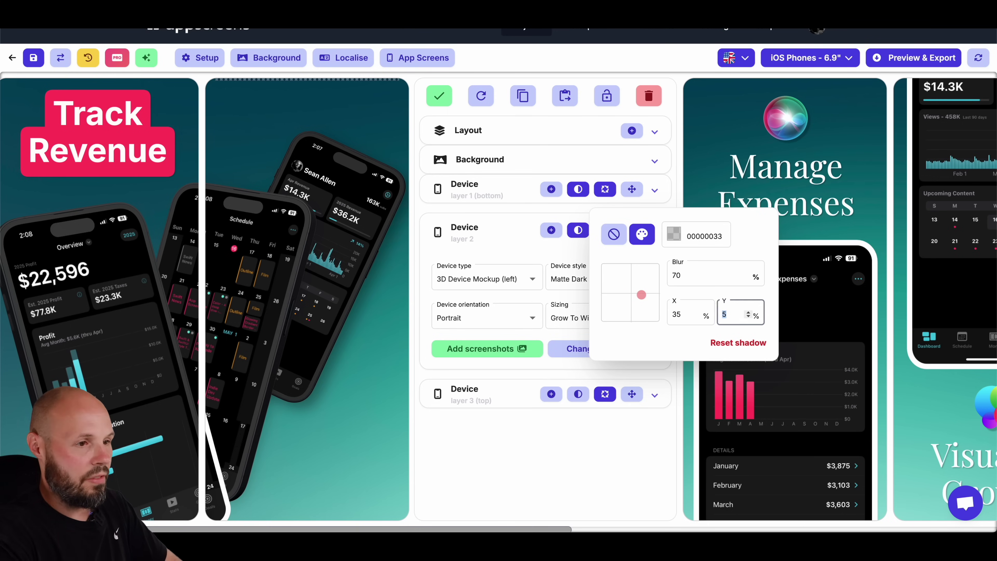
type("35")
left_click(713, 237)
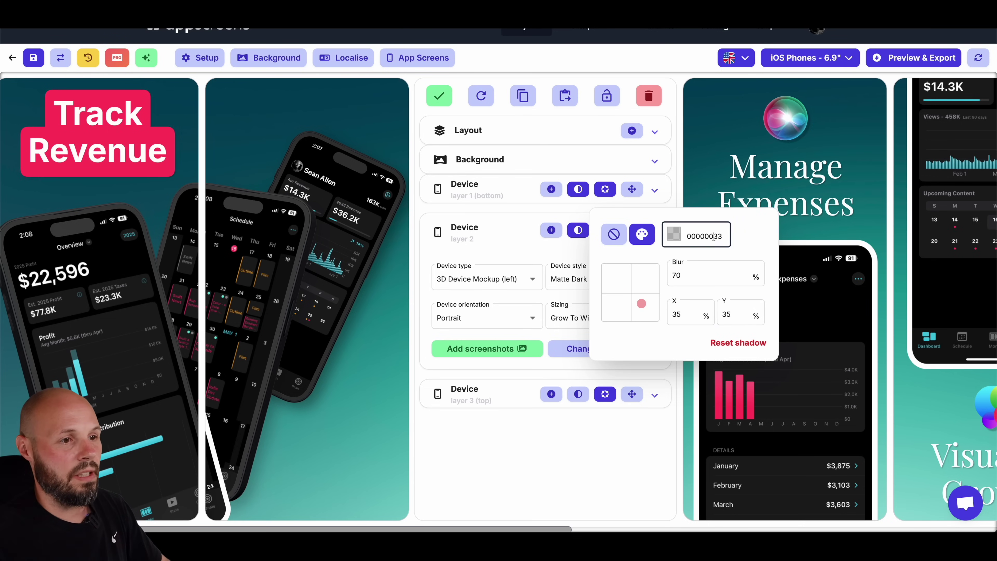
left_click(714, 237)
type("3")
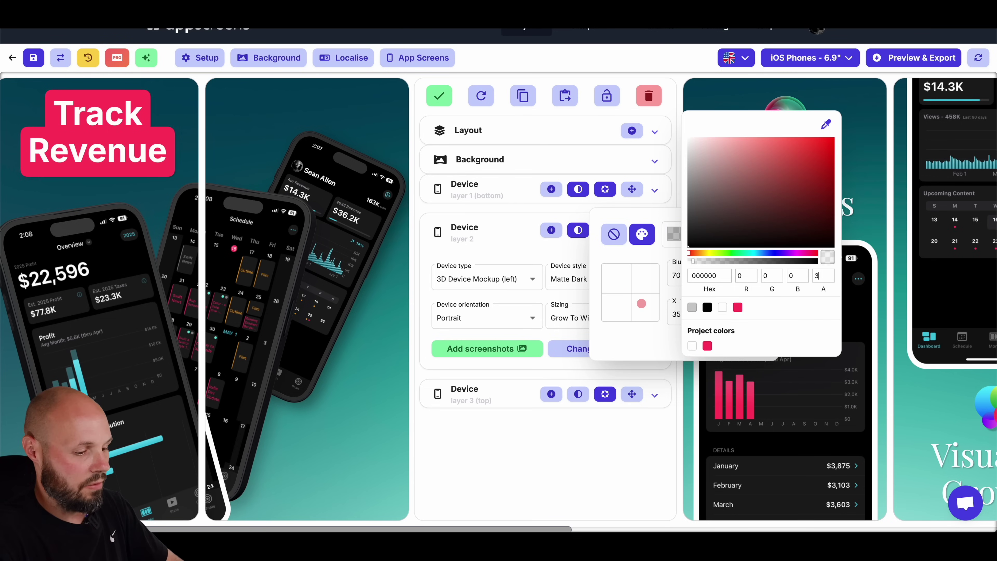
type("5")
left_click(529, 211)
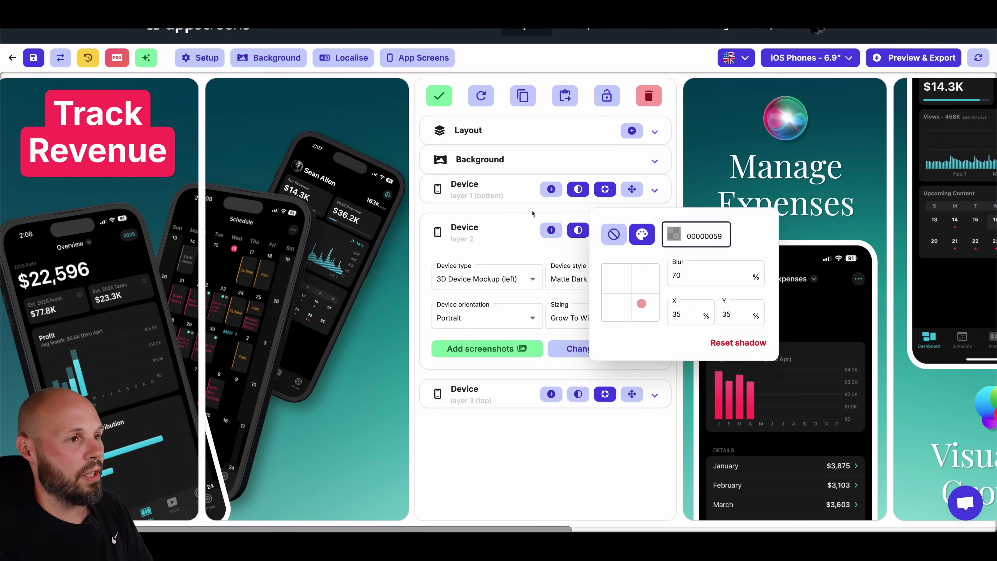
left_click(529, 212)
left_click(655, 229)
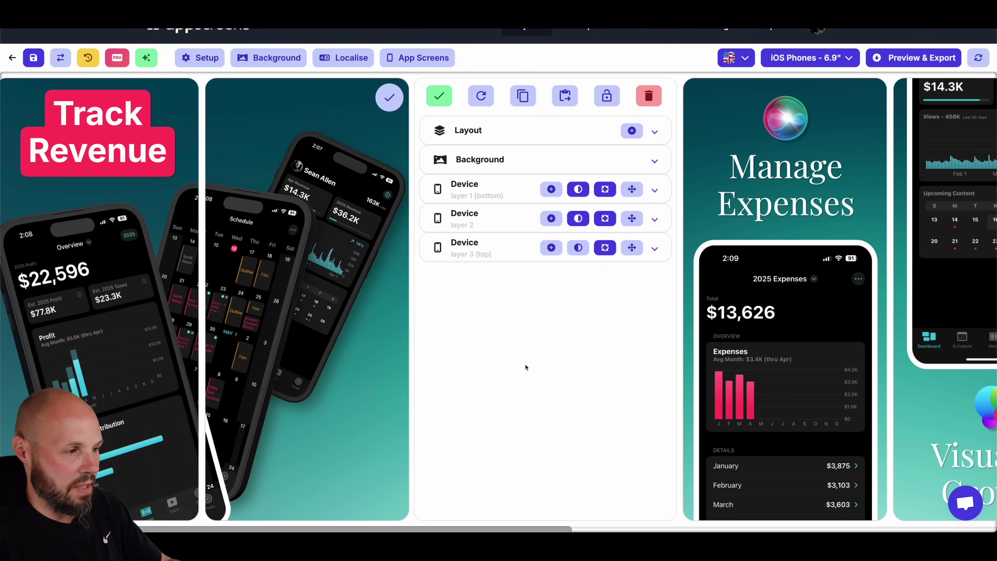
Make the top phone a Matte Dark 3D Device Mockup (left).
left_click(571, 258)
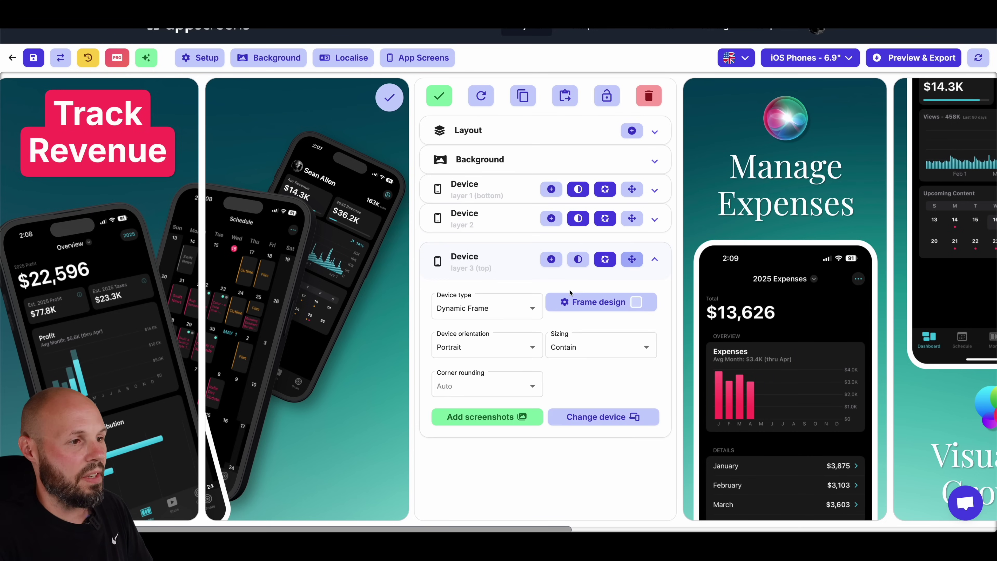
left_click(536, 314)
left_click(510, 371)
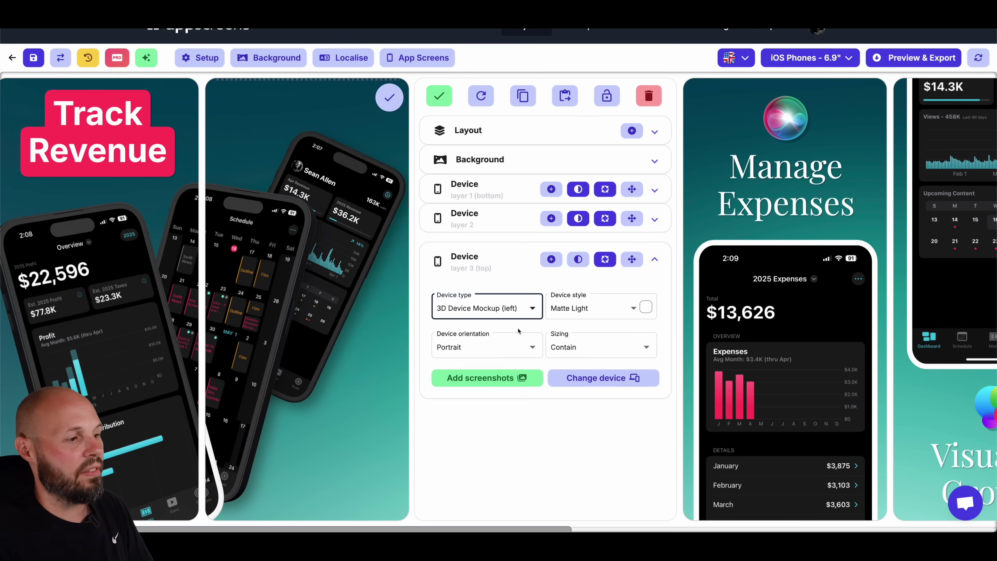
left_click(622, 314)
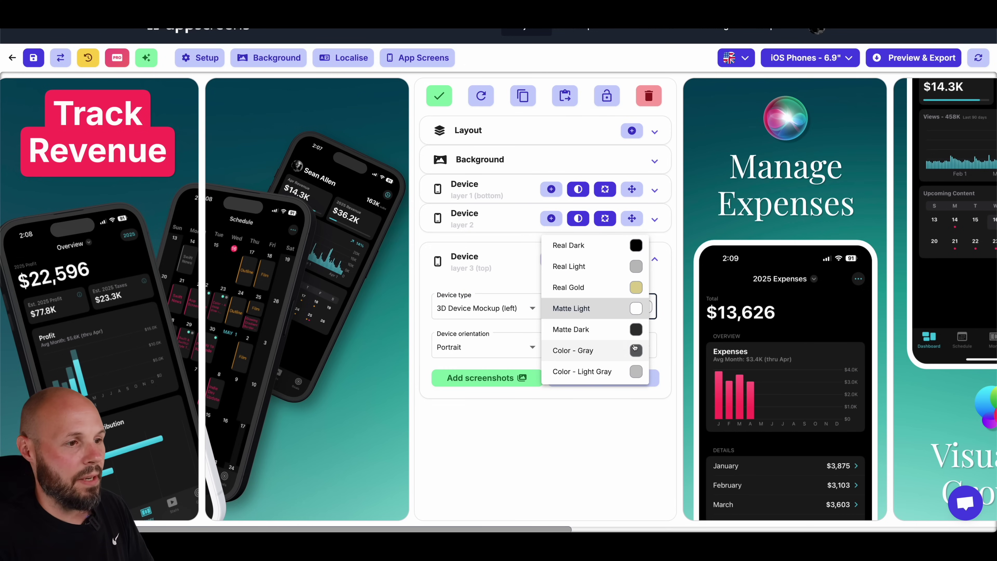
left_click(634, 330)
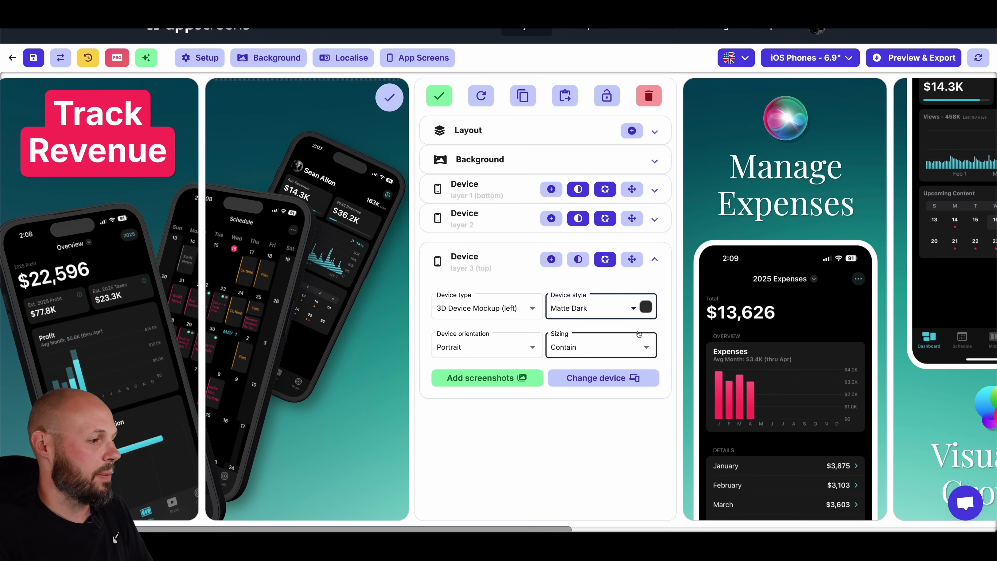
left_click(654, 259)
Open the second screenshot's layout editor, cancel without changes, and finish editing the screenshot.
left_click(655, 133)
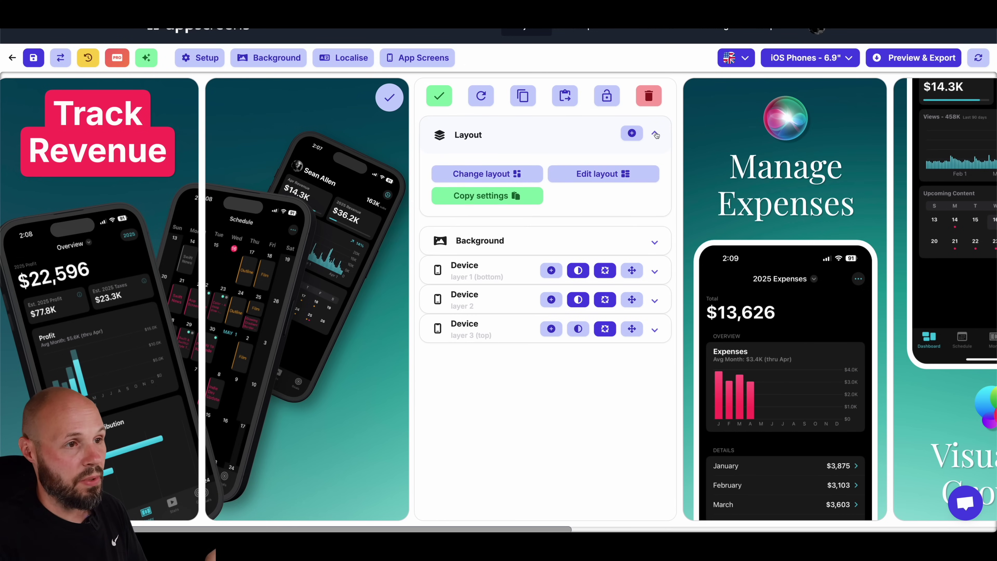
left_click(603, 174)
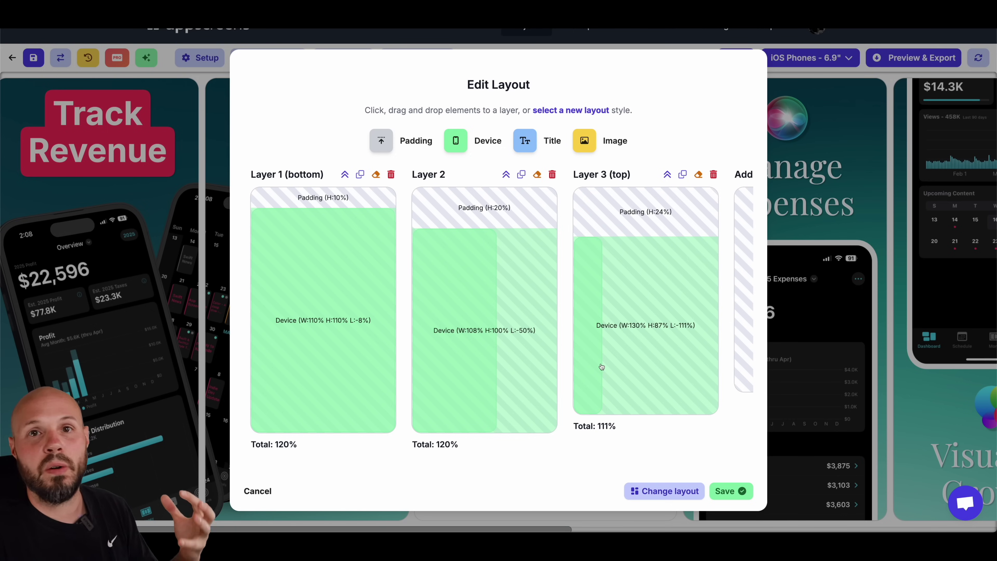
left_click(256, 491)
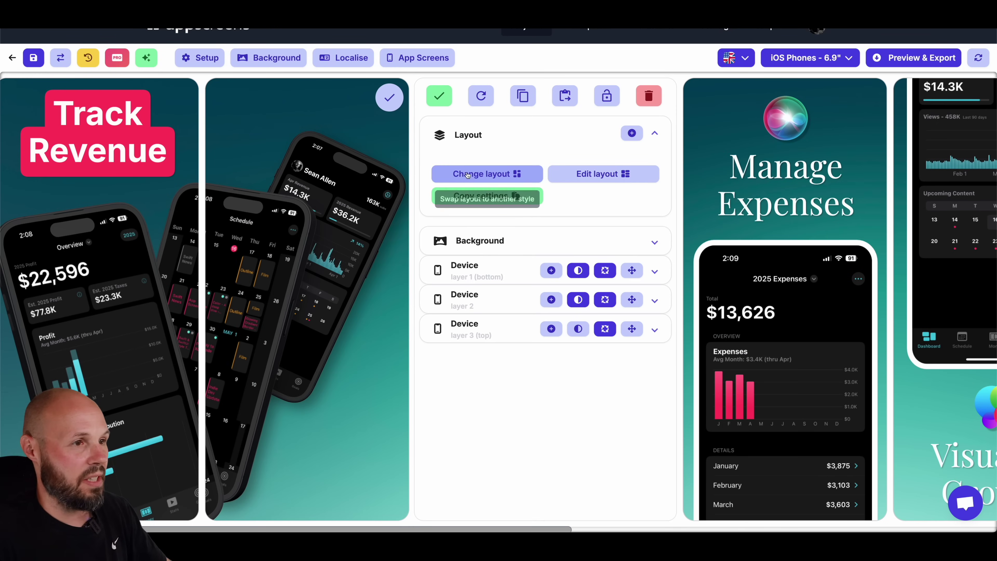
left_click(439, 103)
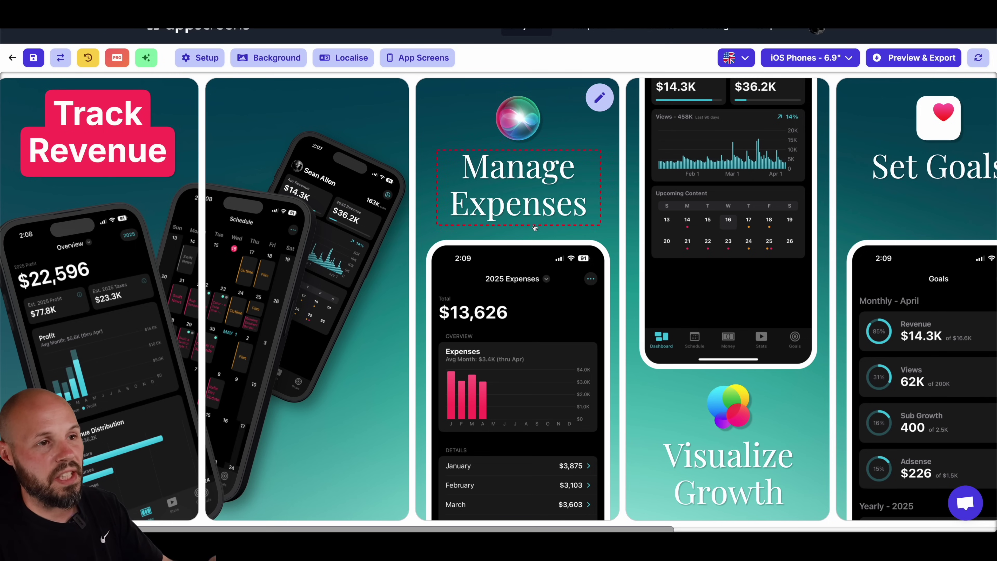
Make the Manage Expenses phone a Flat Device Mockup in Matte Dark.
scroll(547, 262, "right", 9)
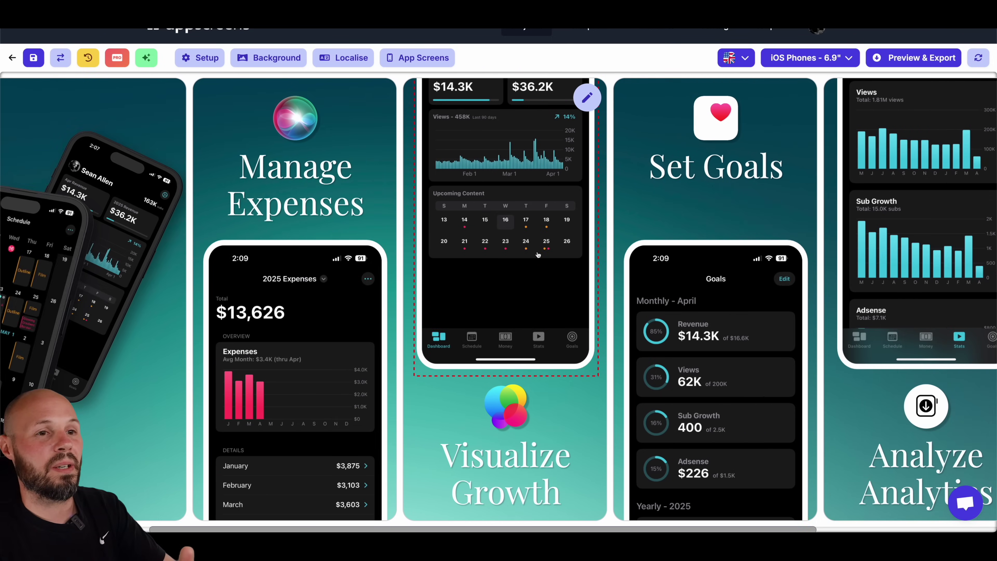
scroll(536, 255, "left", 9)
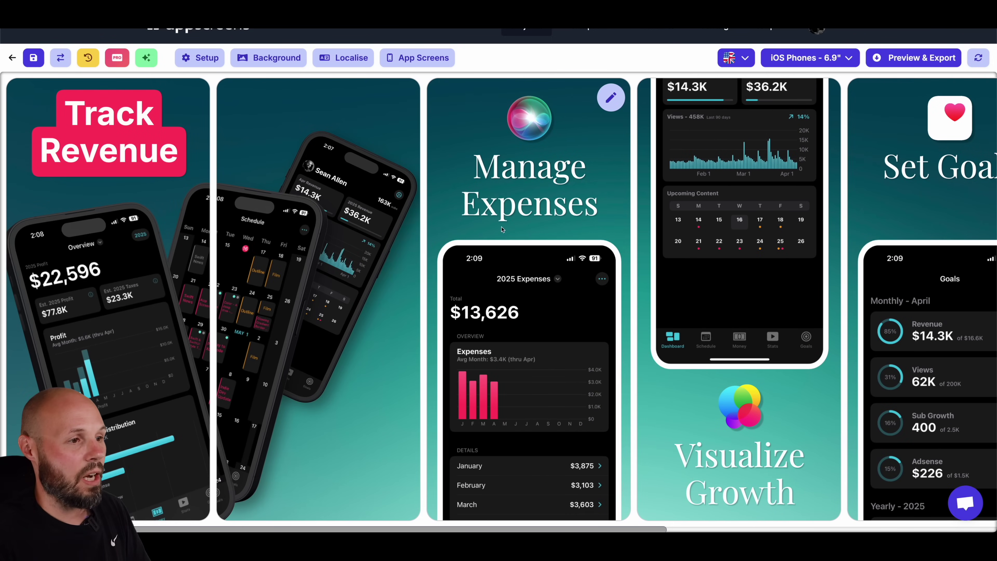
left_click(536, 331)
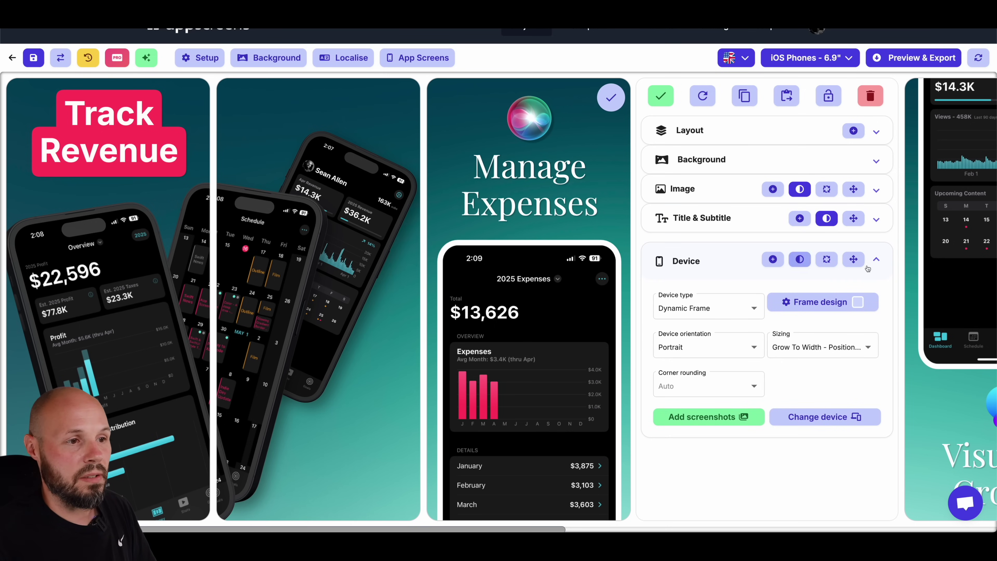
left_click(744, 309)
left_click(689, 325)
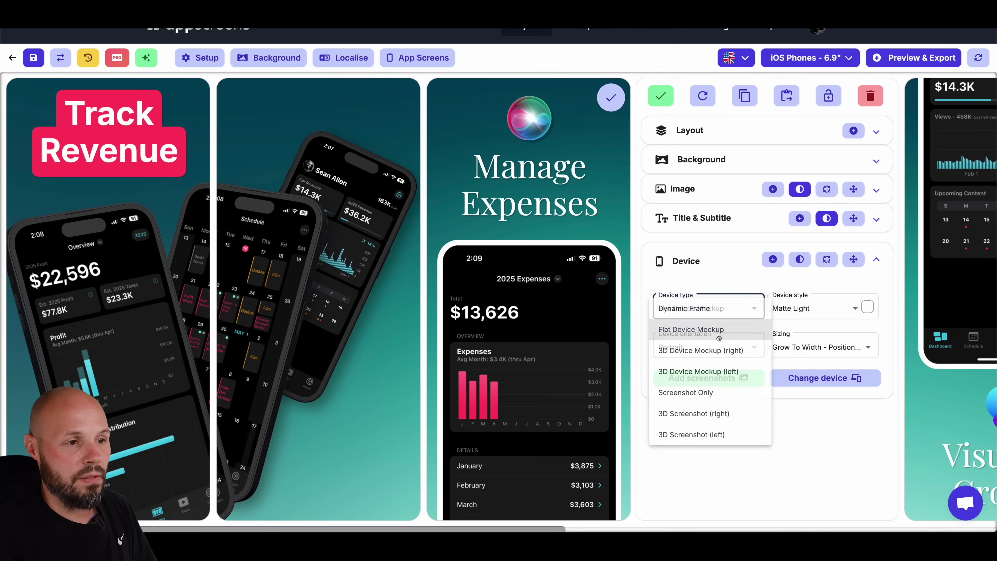
left_click(858, 307)
left_click(856, 329)
Set the Manage Expenses title font to Inter.
left_click(876, 219)
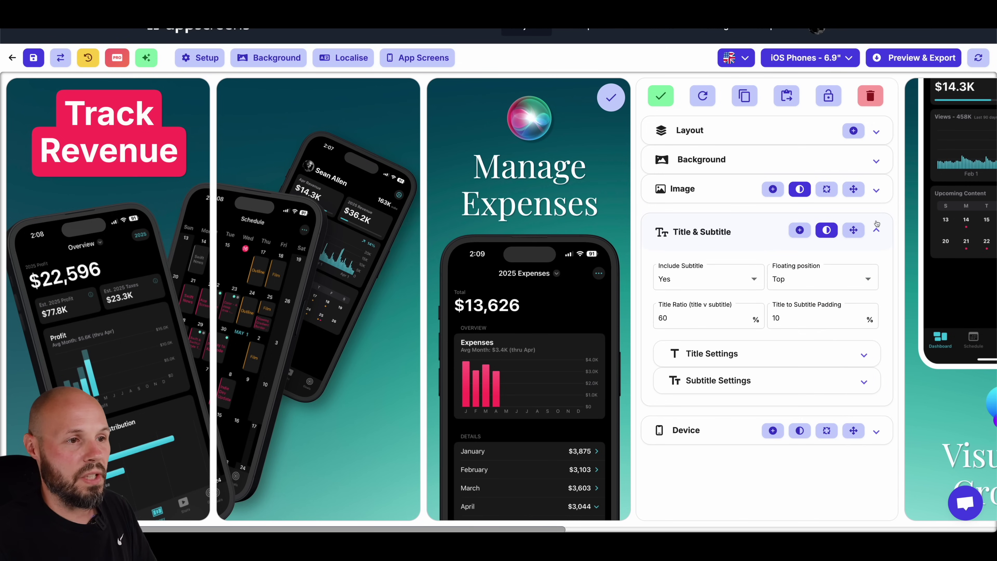
left_click(836, 349)
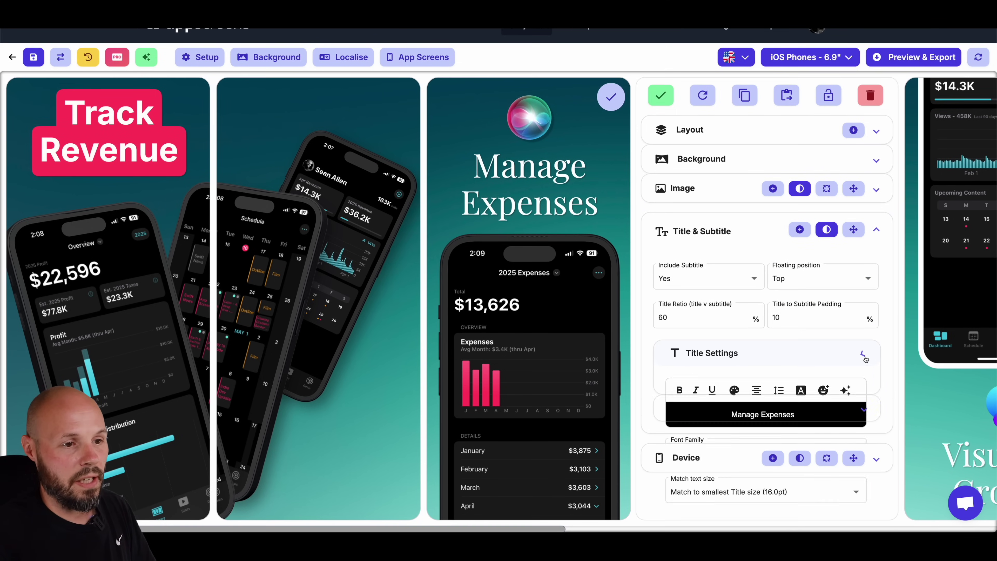
scroll(859, 352, "down", 2)
left_click_drag(799, 346, 674, 347)
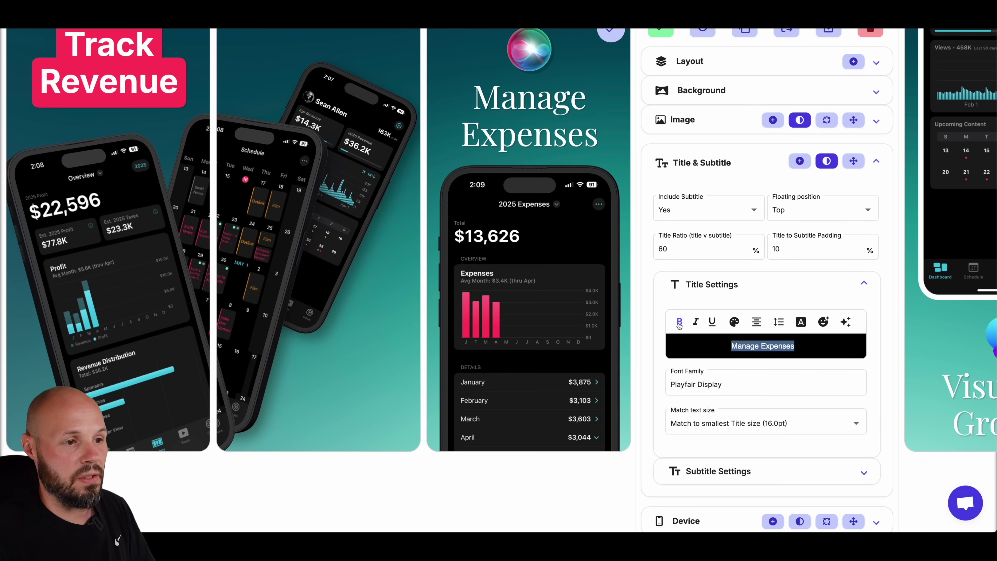
left_click(714, 382)
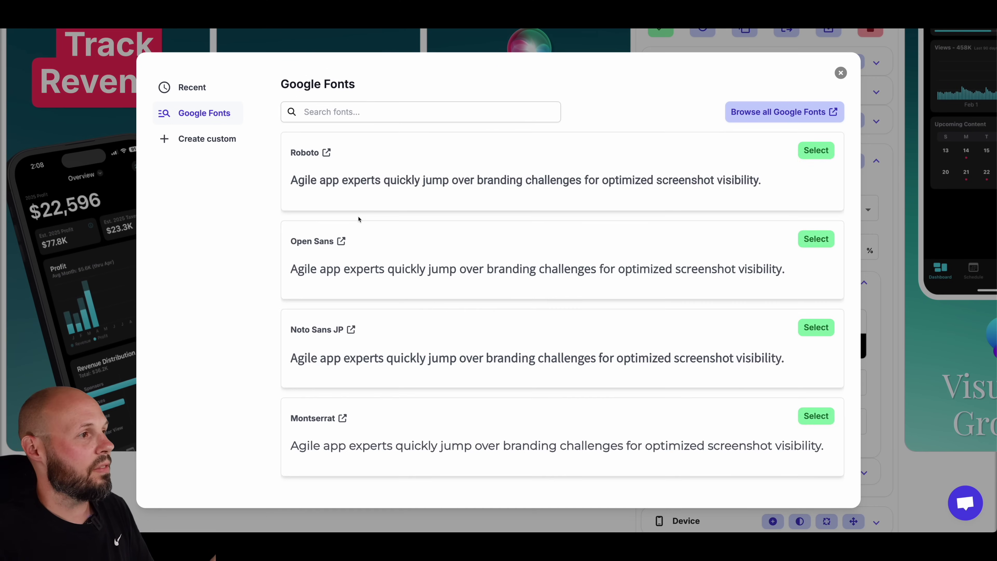
scroll(430, 278, "down", 3)
scroll(431, 278, "down", 3)
left_click(816, 263)
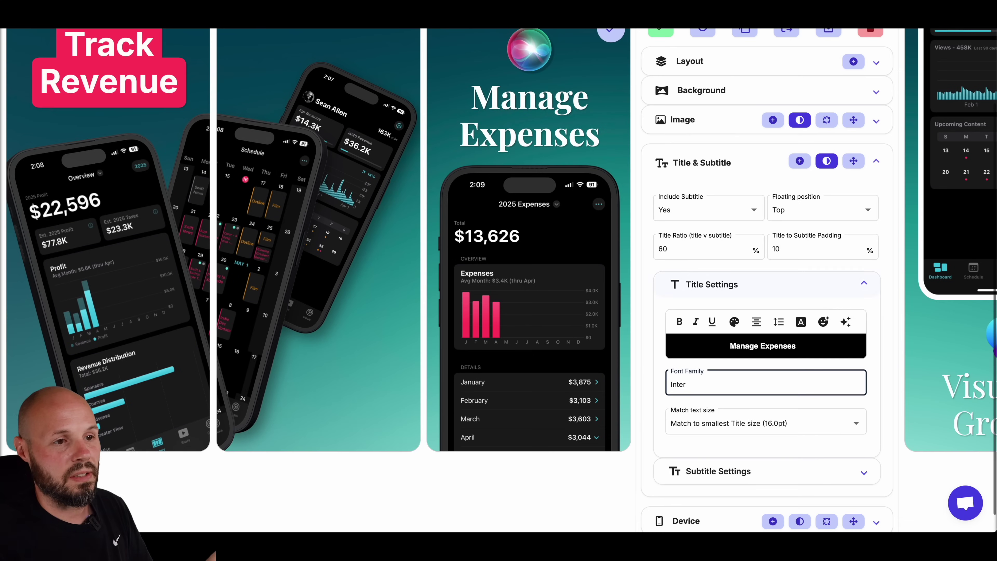
Give the title a dark teal background box, colour 0B6773, sampled from the canvas.
left_click(802, 325)
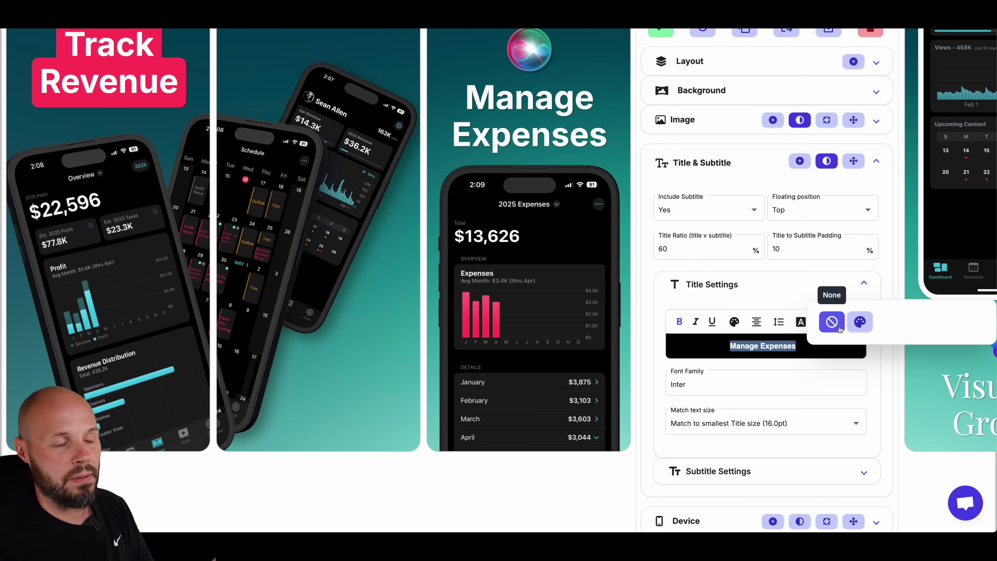
left_click(859, 326)
left_click(895, 330)
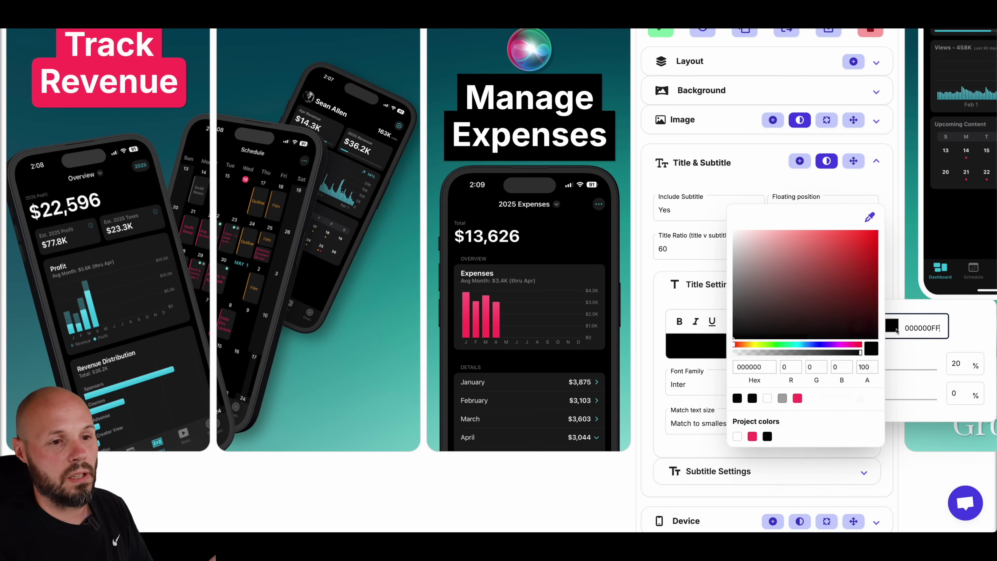
left_click(869, 216)
left_click(450, 84)
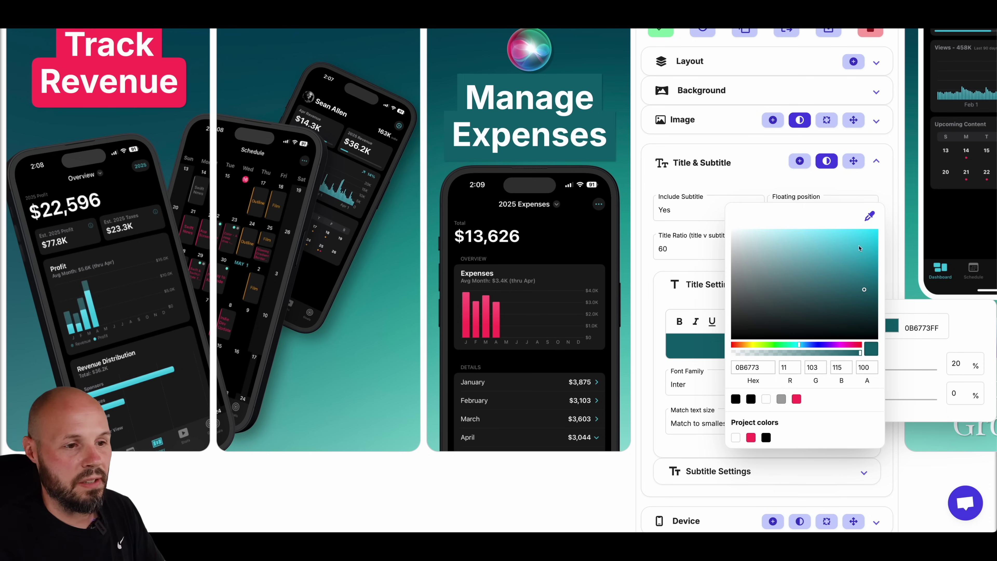
key("Escape")
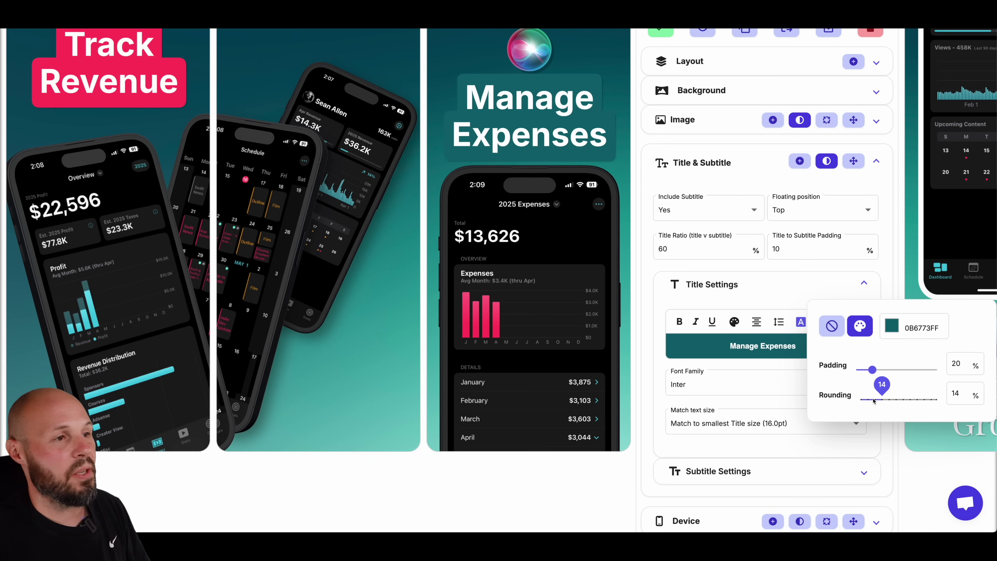
left_click(894, 274)
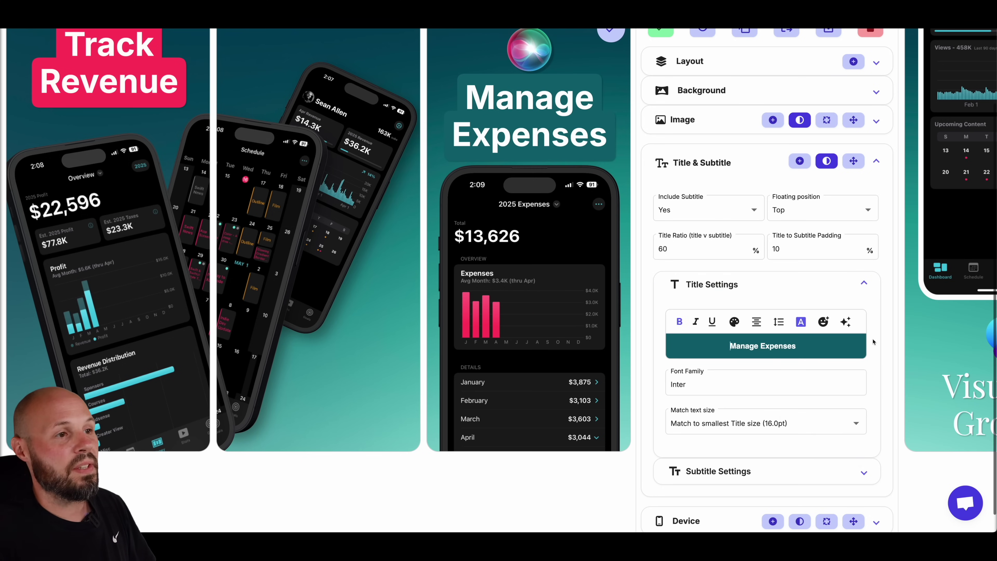
scroll(893, 274, "up", 3)
Replace the orb image with expense-icon.png uploaded from a local file.
left_click(526, 141)
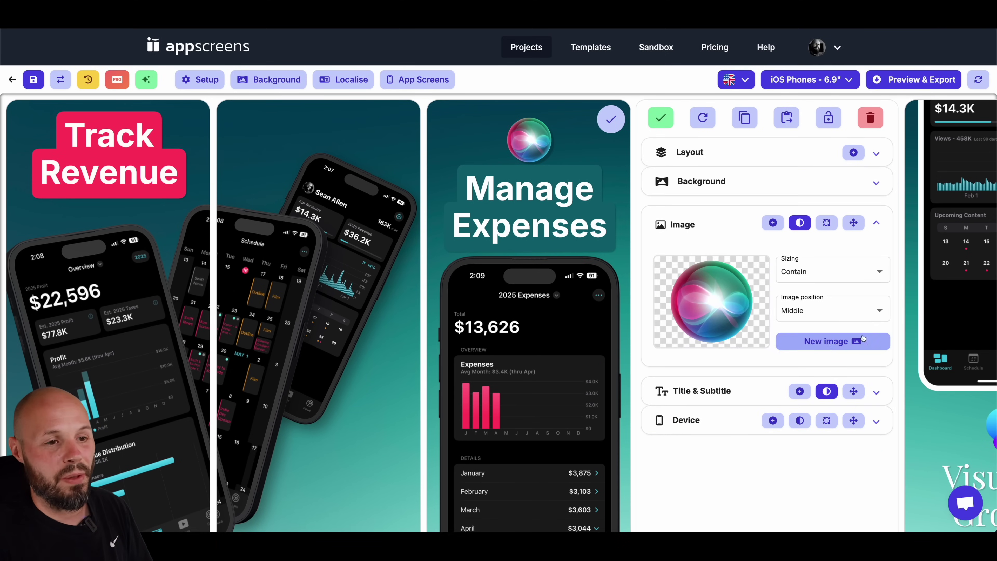
left_click(831, 342)
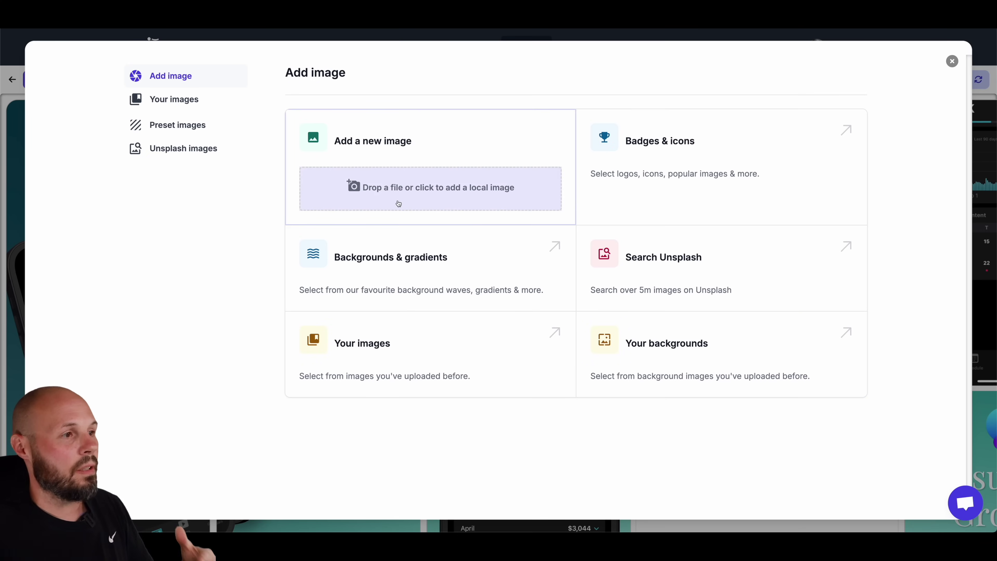
left_click(183, 127)
scroll(474, 273, "down", 15)
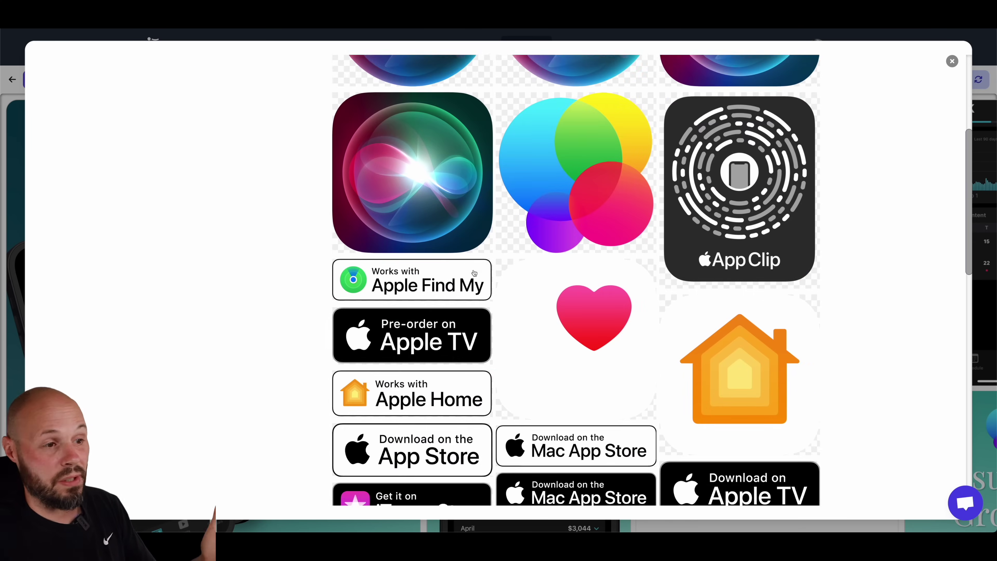
scroll(475, 273, "up", 15)
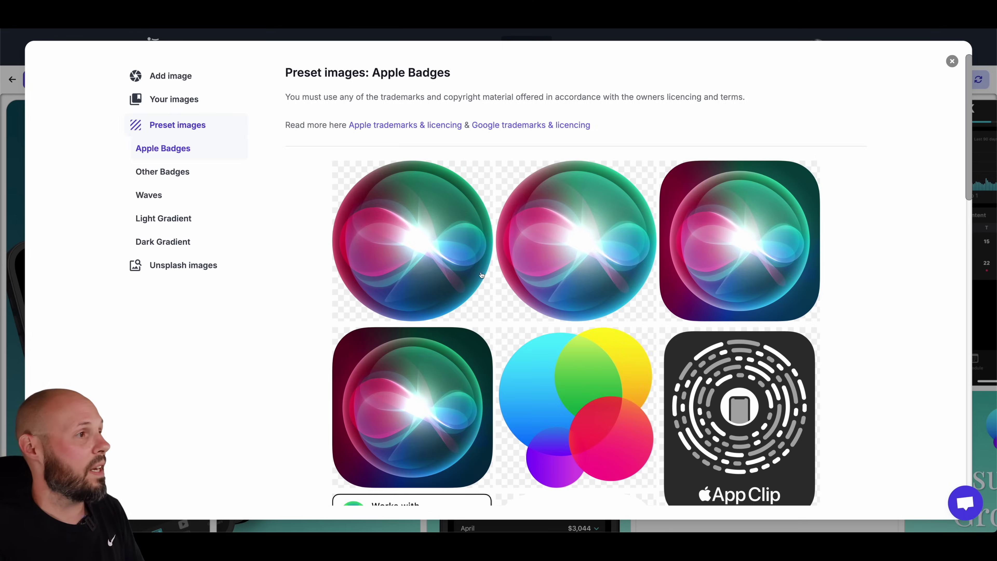
left_click(170, 103)
left_click(171, 76)
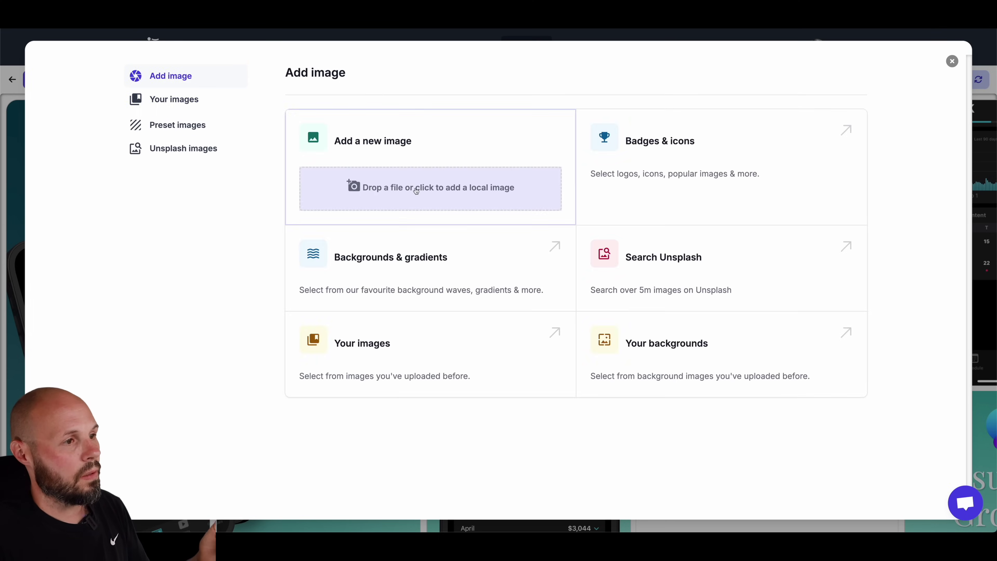
left_click(417, 190)
left_click(510, 206)
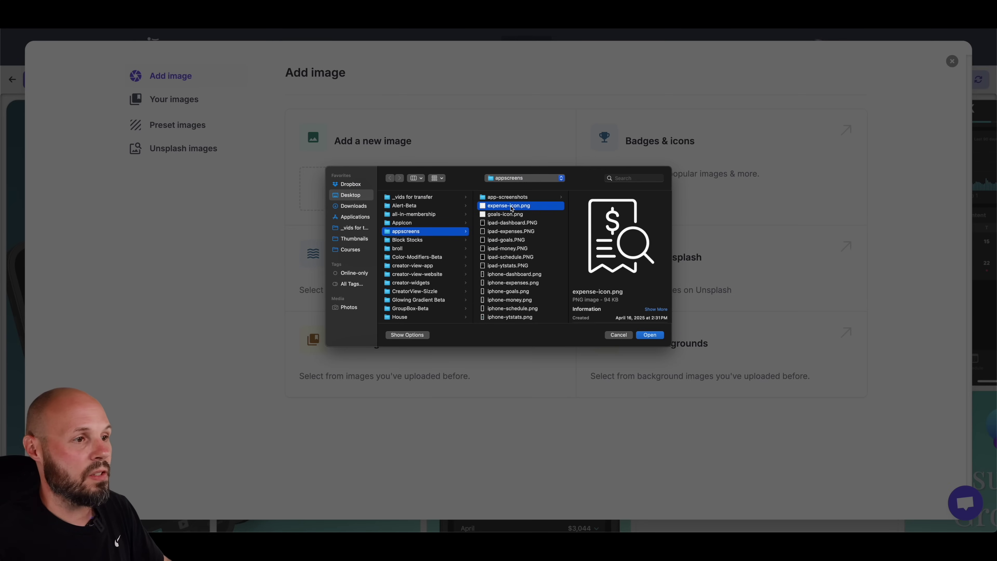
left_click(651, 334)
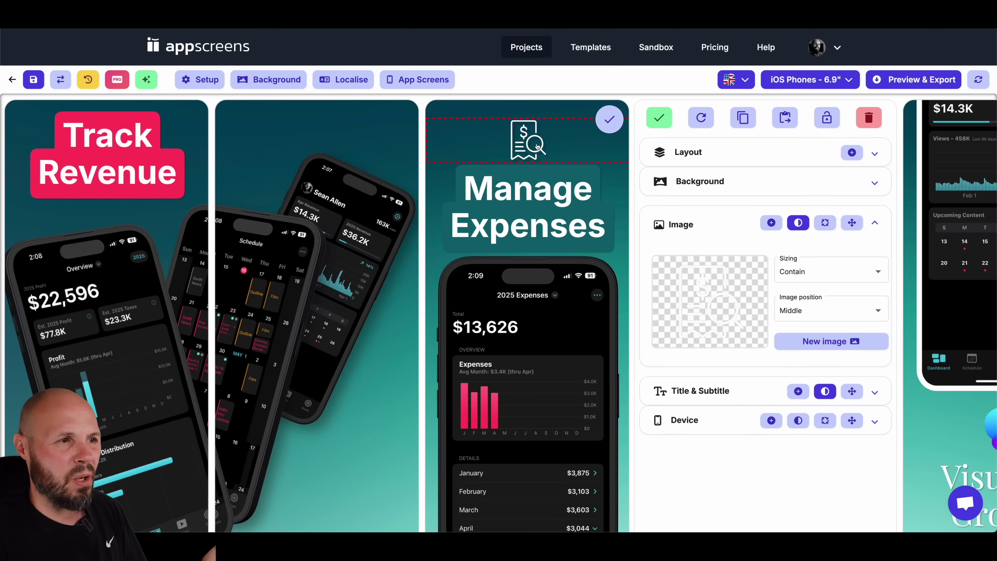
Raise the expense icon's height to 11% and set its shadow to None.
left_click(852, 223)
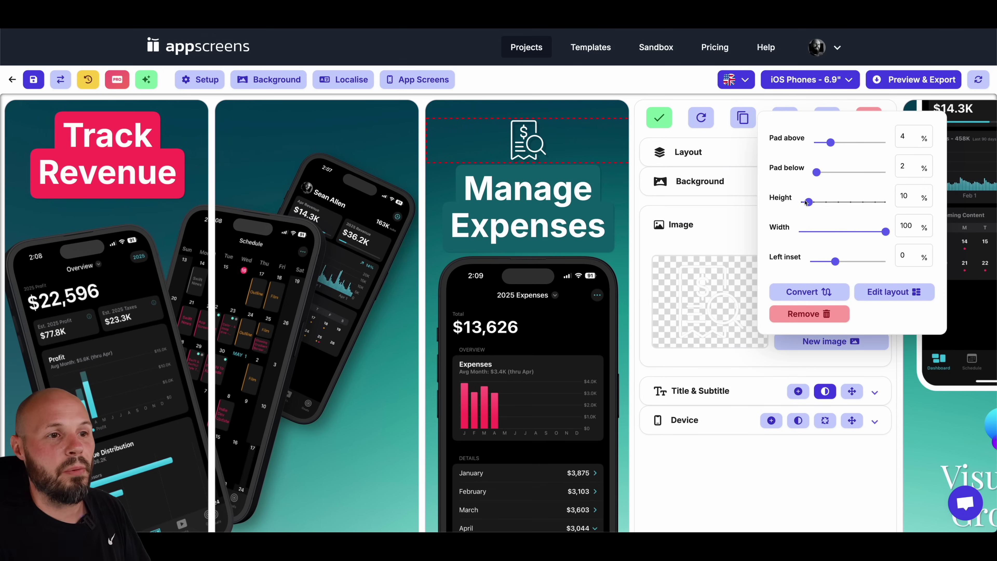
left_click_drag(809, 204, 812, 205)
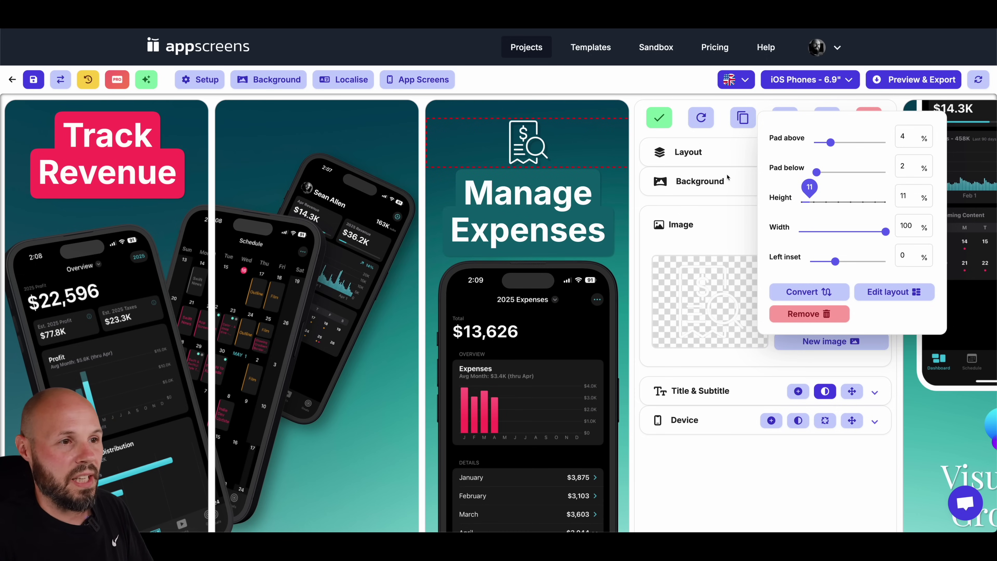
left_click(740, 209)
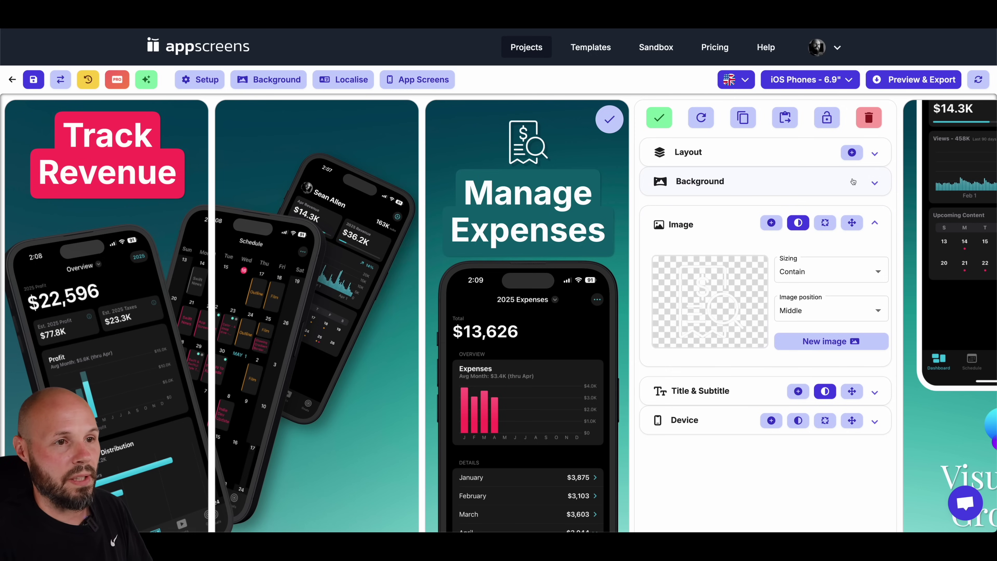
left_click(798, 223)
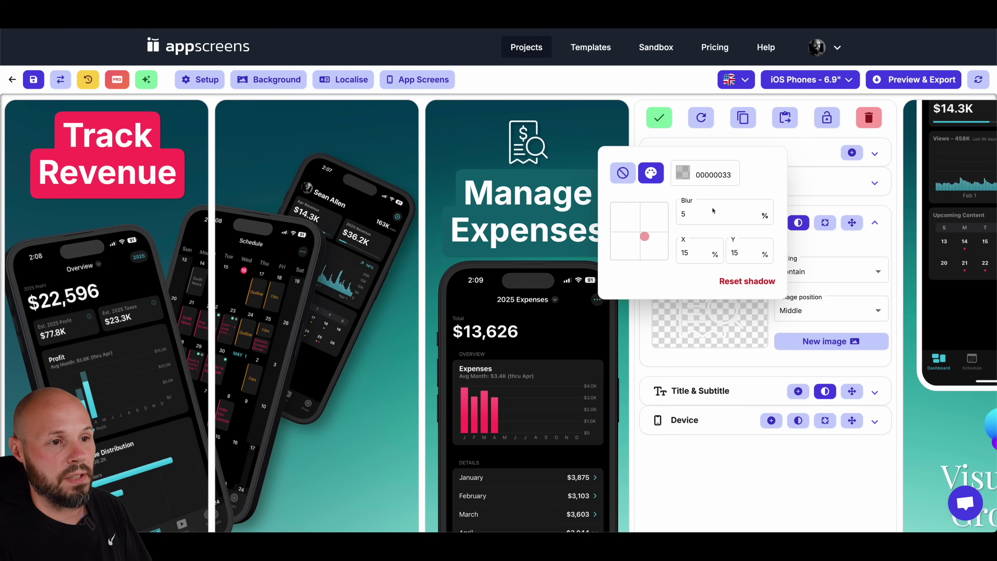
left_click(623, 176)
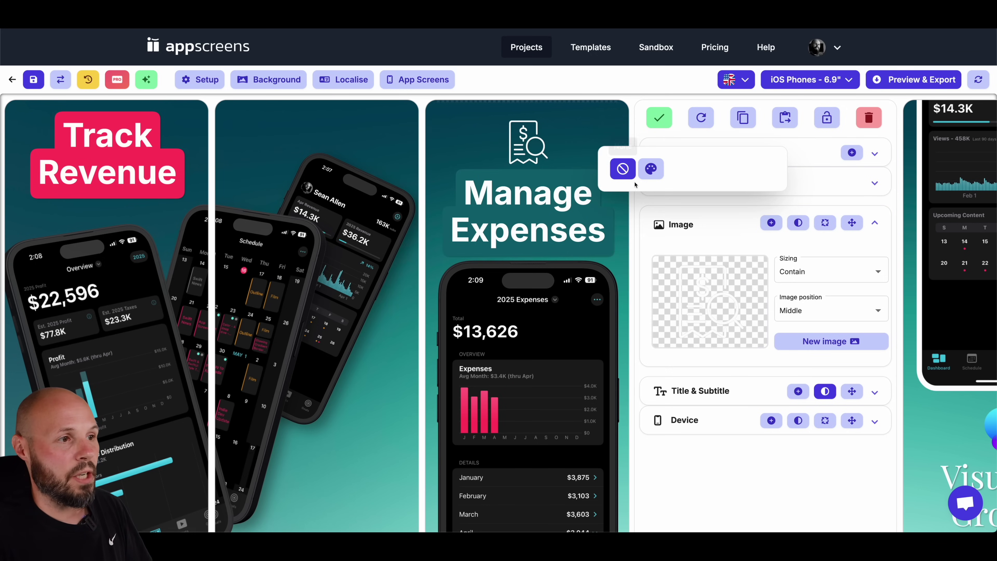
Copy Screenshot 3's text styles, device style and device type to Screenshots 4, 5 and 6, then save.
left_click(786, 118)
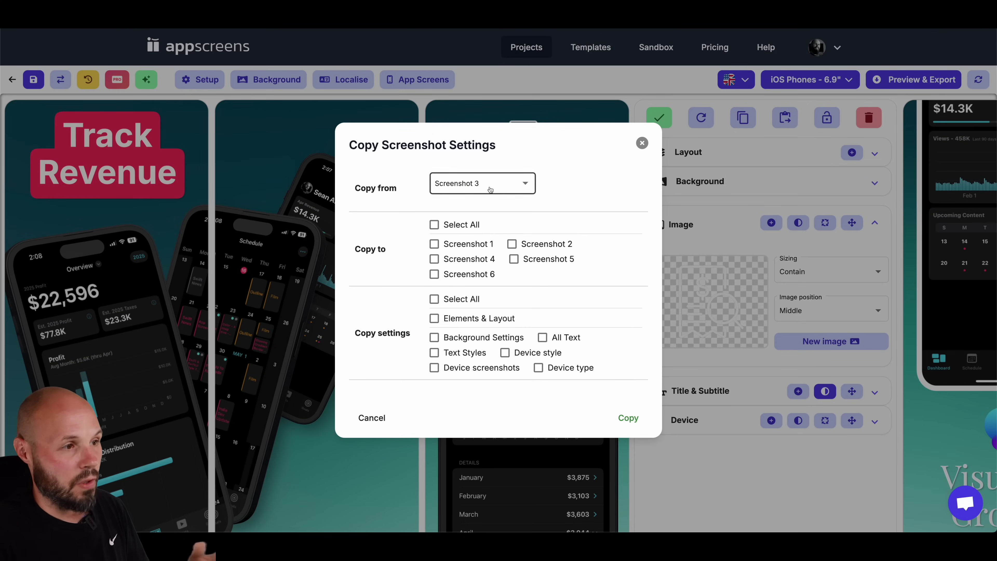
left_click(463, 258)
left_click(511, 260)
left_click(434, 274)
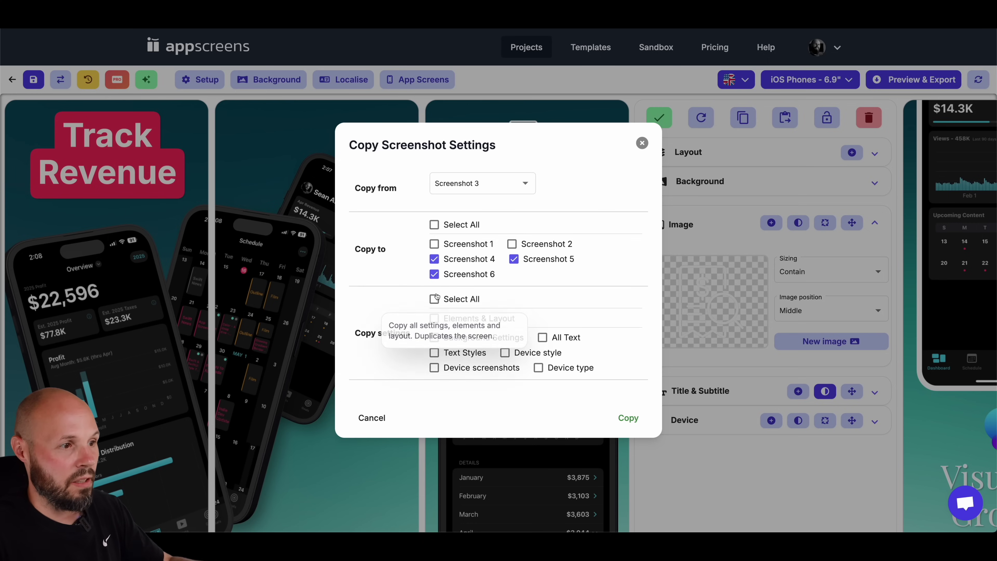
left_click(467, 353)
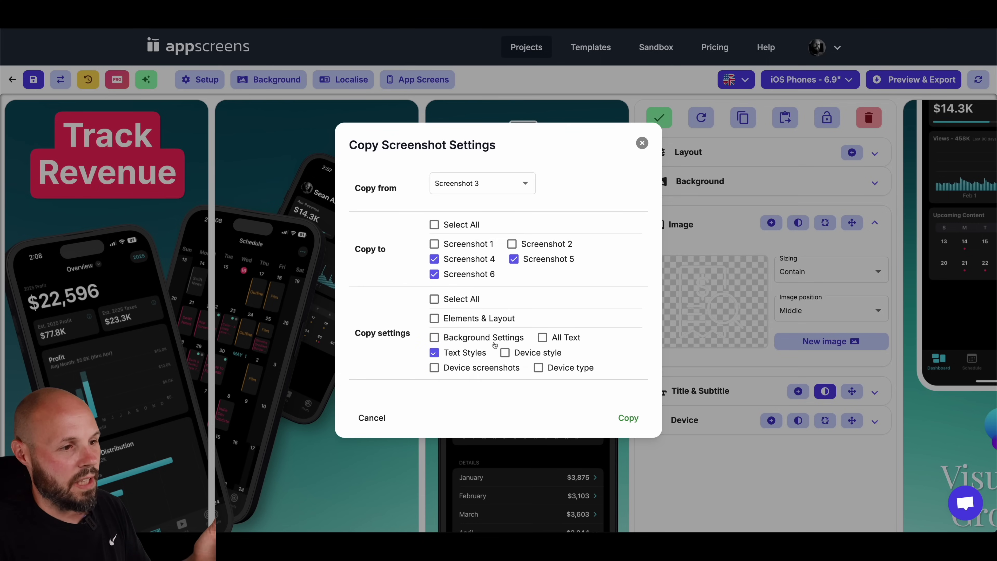
left_click(504, 352)
left_click(545, 371)
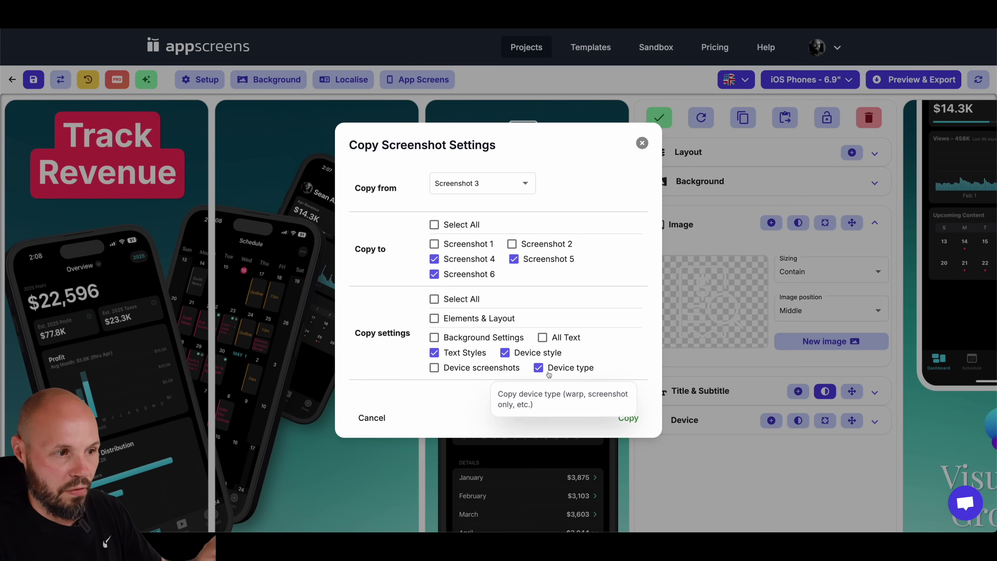
left_click(629, 418)
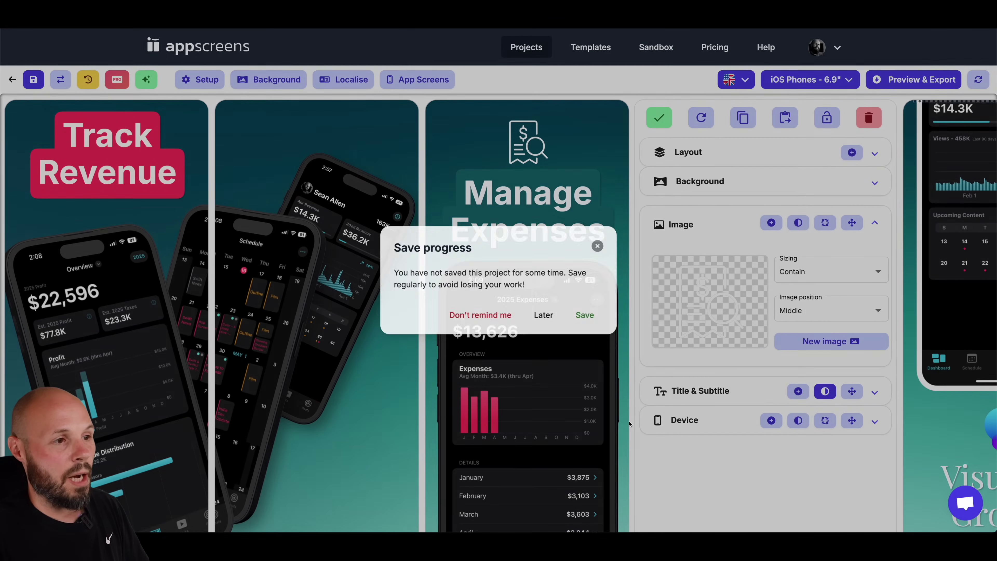
left_click(584, 314)
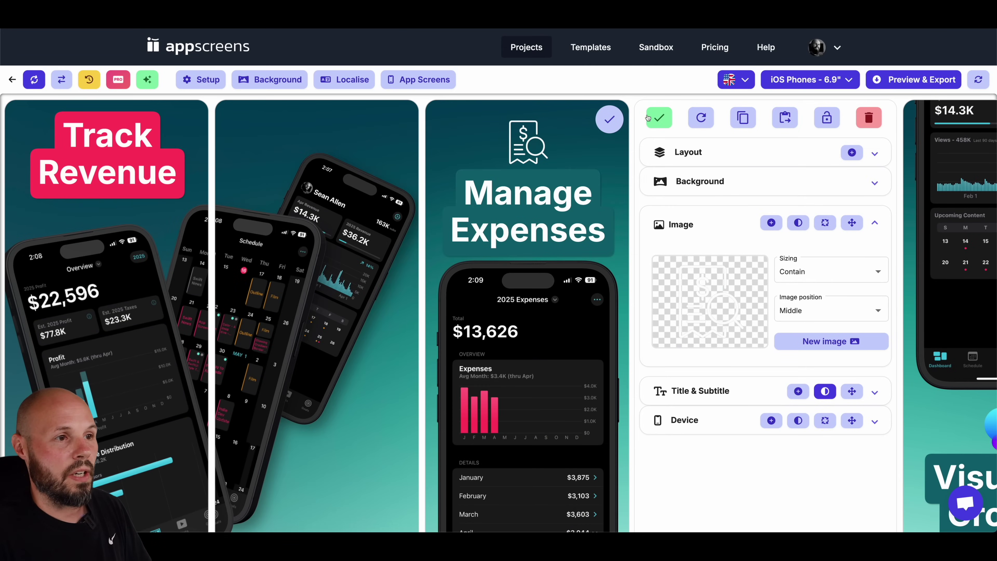
left_click(659, 117)
scroll(632, 233, "right", 2)
scroll(633, 233, "right", 2)
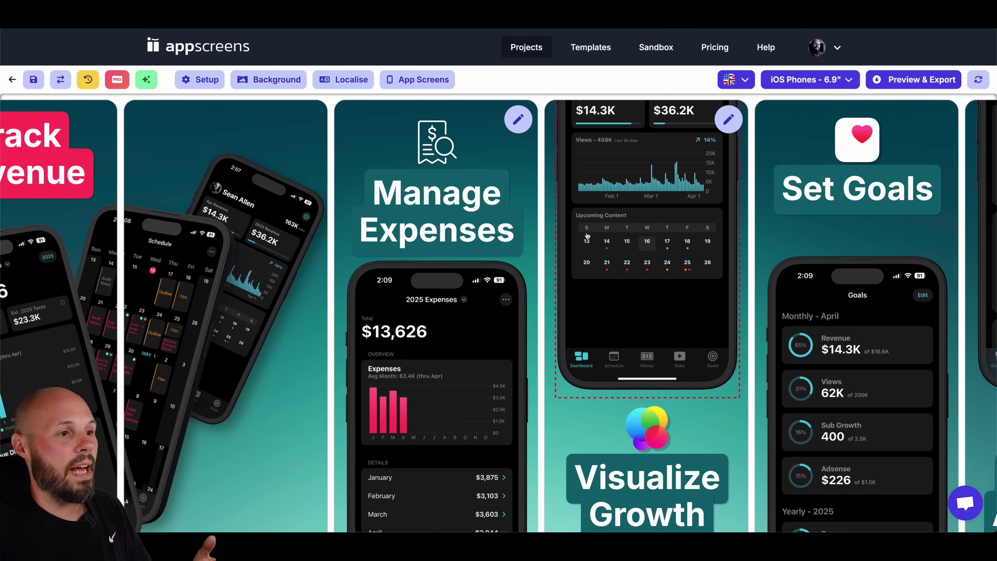
scroll(617, 224, "right", 5)
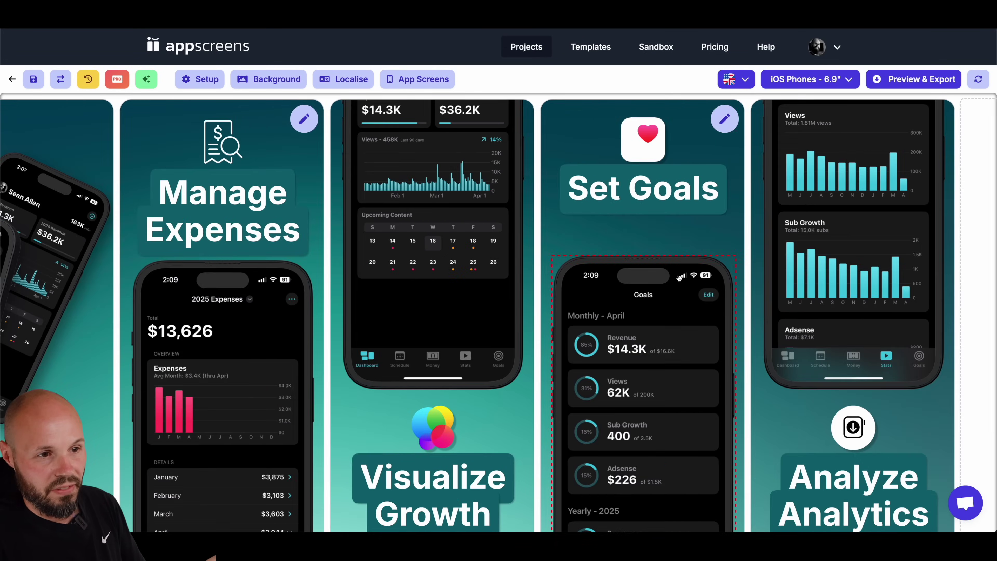
scroll(634, 192, "down", 1)
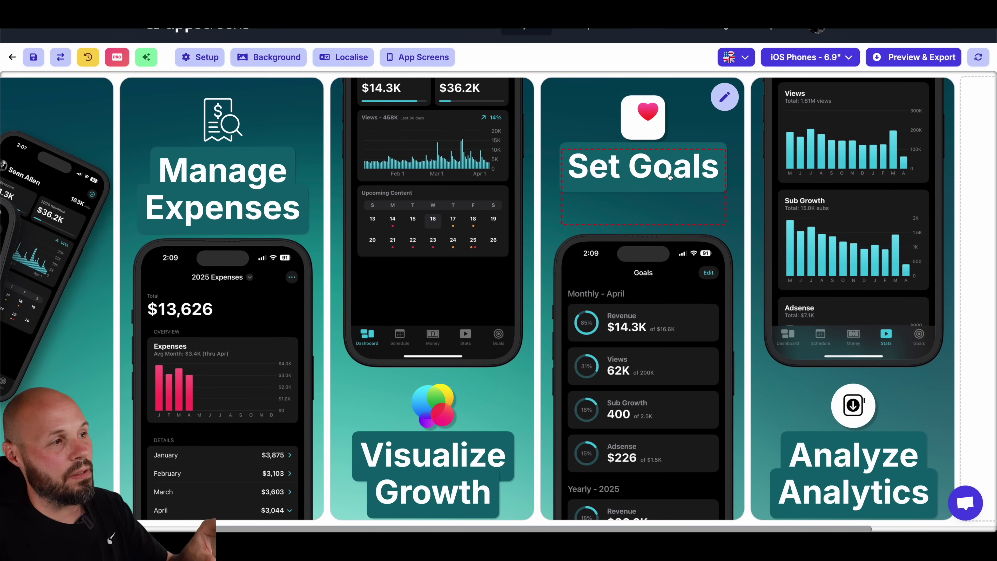
scroll(542, 322, "left", 1)
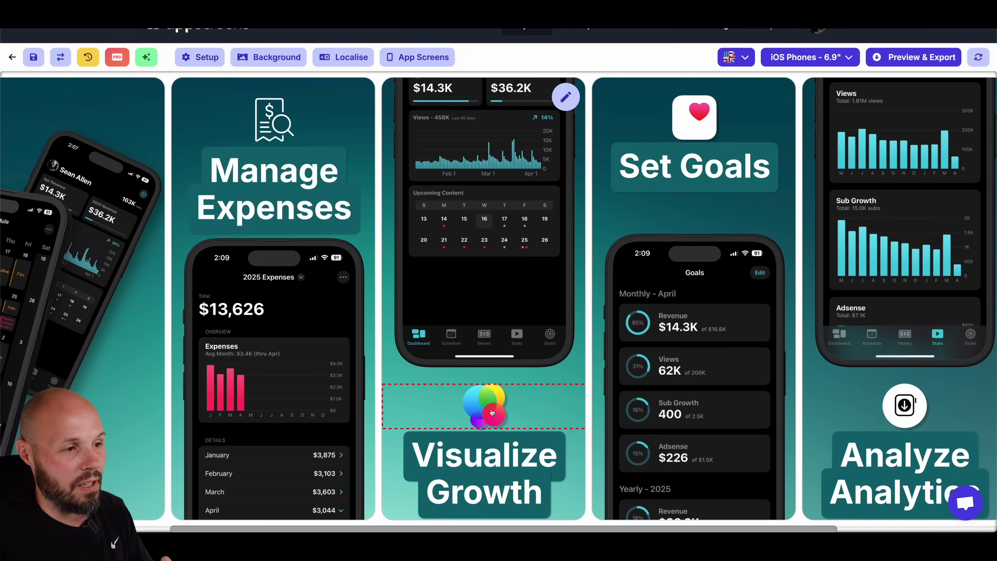
scroll(499, 409, "left", 6)
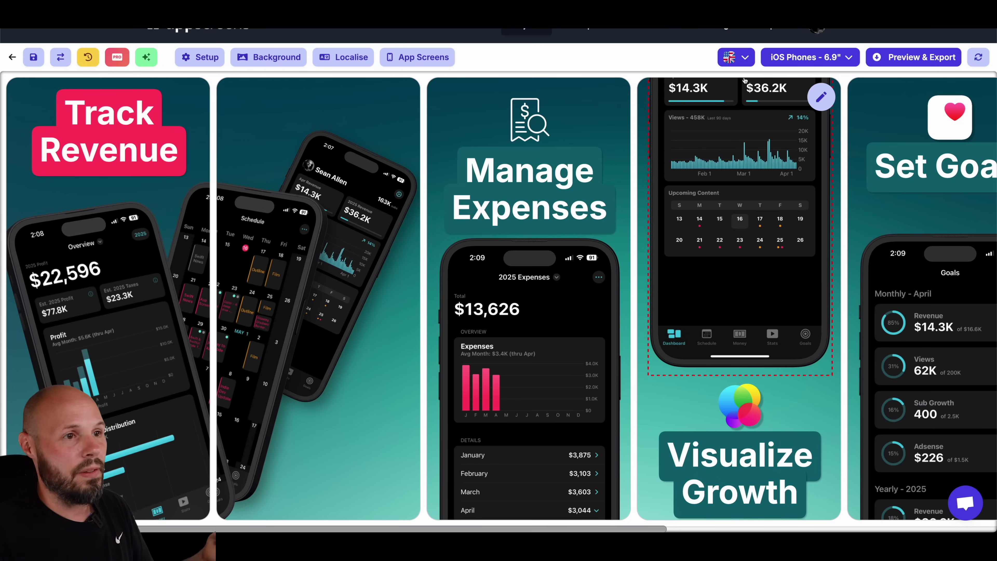
Preview in Spanish and toggle Screenshot 1's Spanish Automatic Translation off and back on, then save.
left_click(737, 57)
left_click(767, 138)
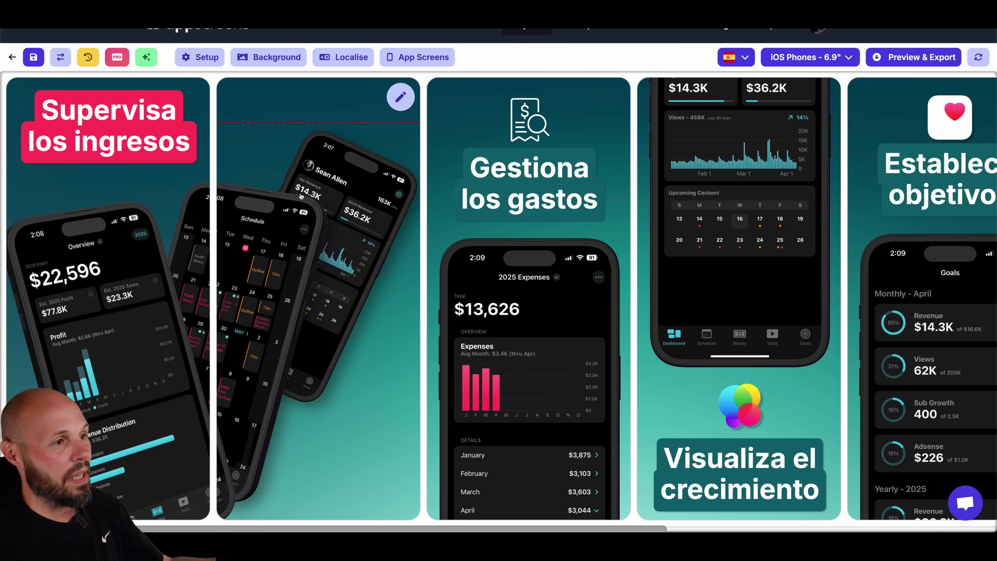
left_click(351, 59)
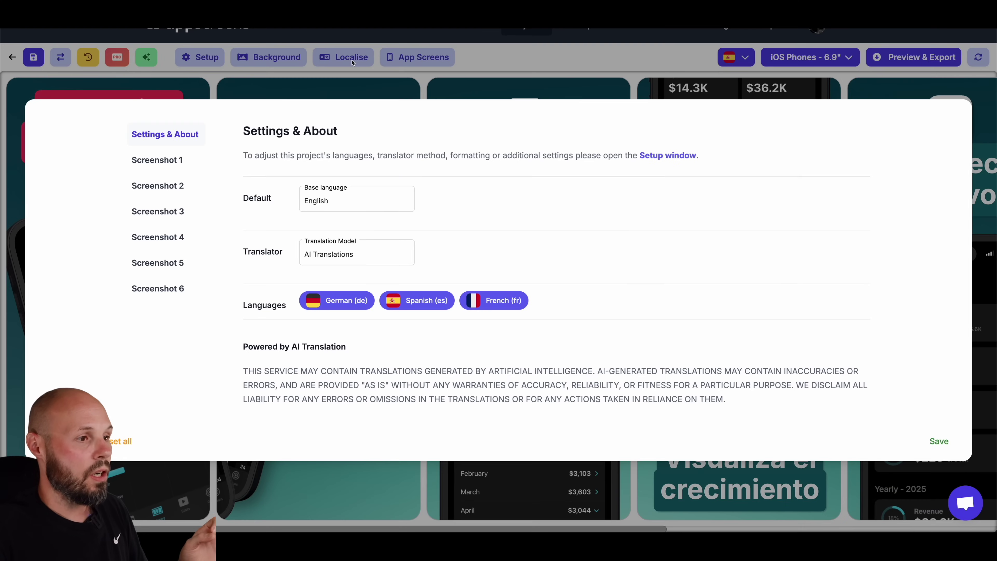
left_click(162, 157)
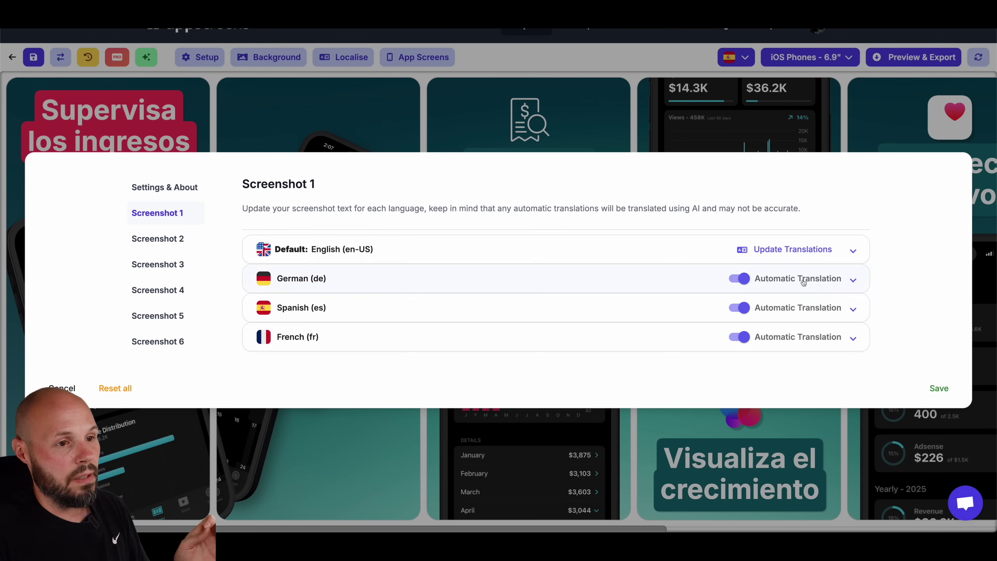
left_click(801, 307)
left_click(738, 240)
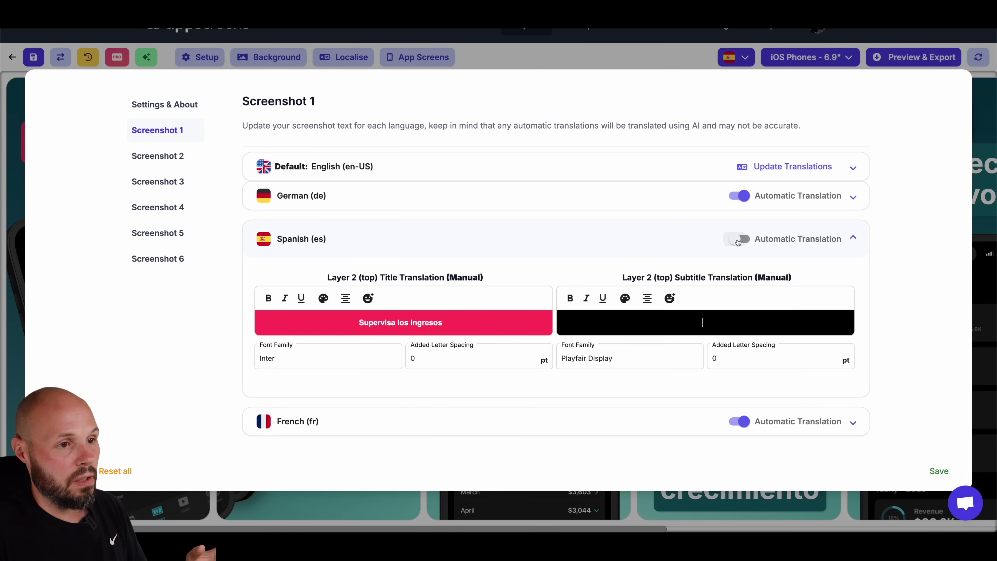
left_click_drag(455, 322, 360, 321)
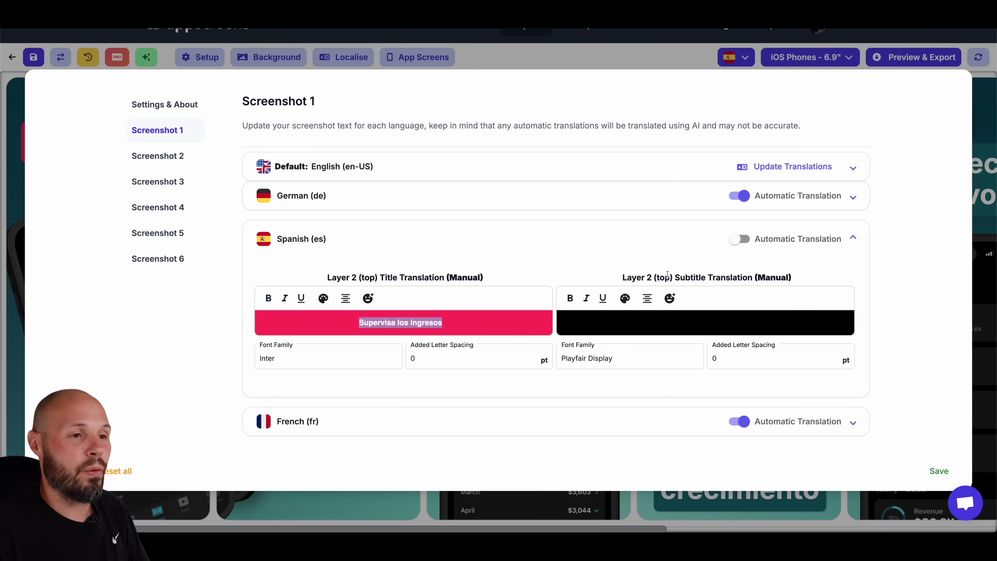
left_click(735, 242)
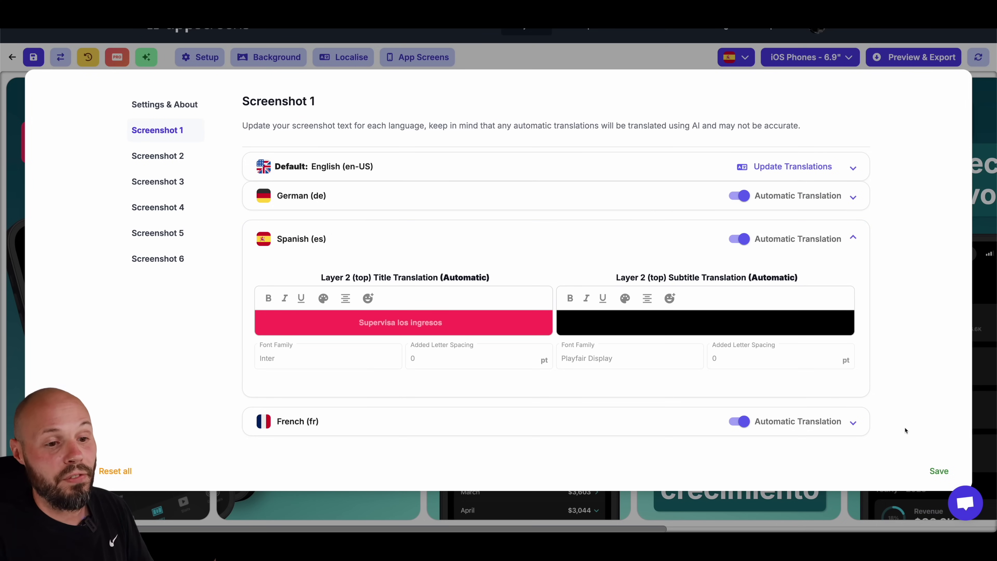
left_click(938, 472)
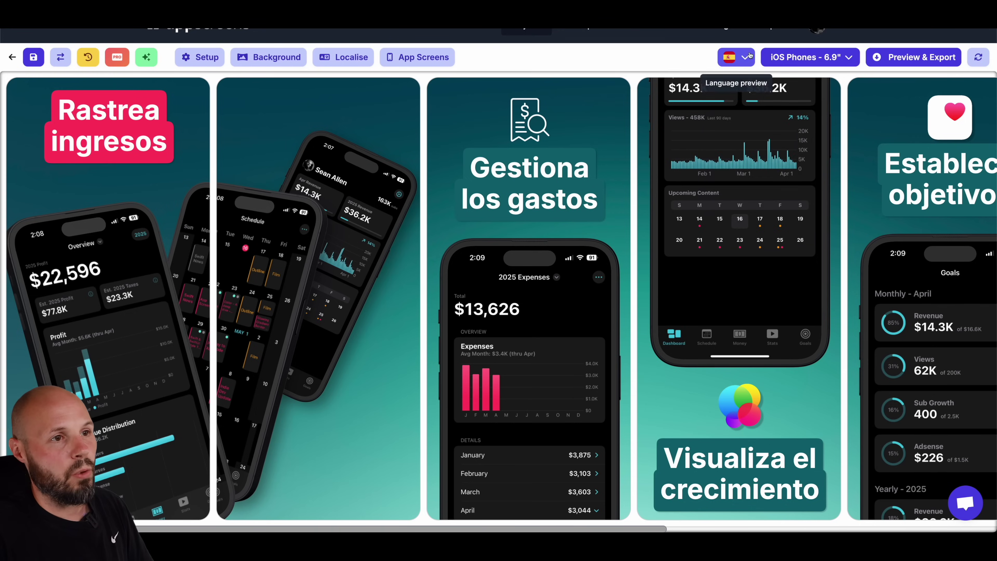
Switch the preview language to English (en-US) and review the rendered iPhone and iPad export previews.
left_click(749, 55)
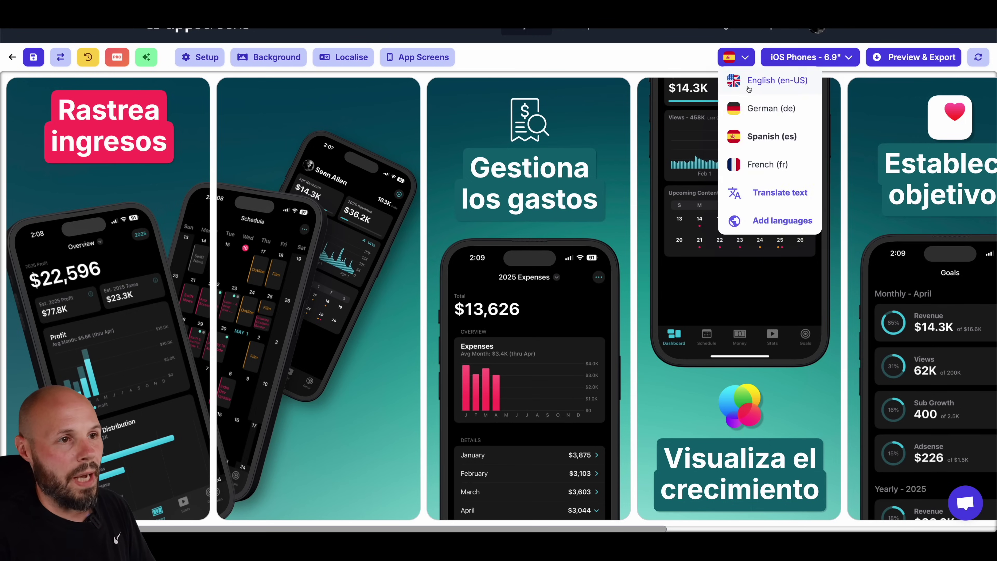
left_click(754, 83)
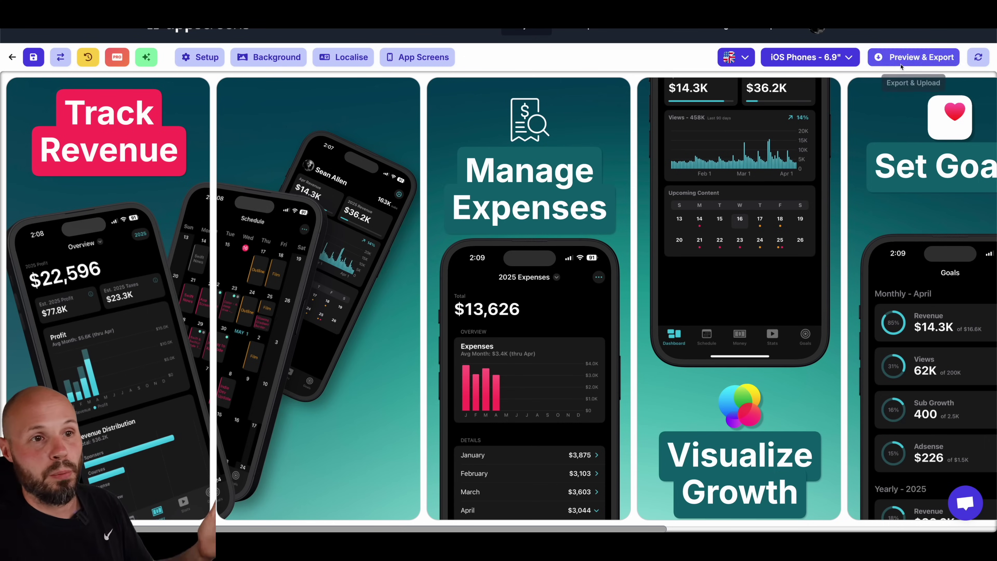
left_click(899, 59)
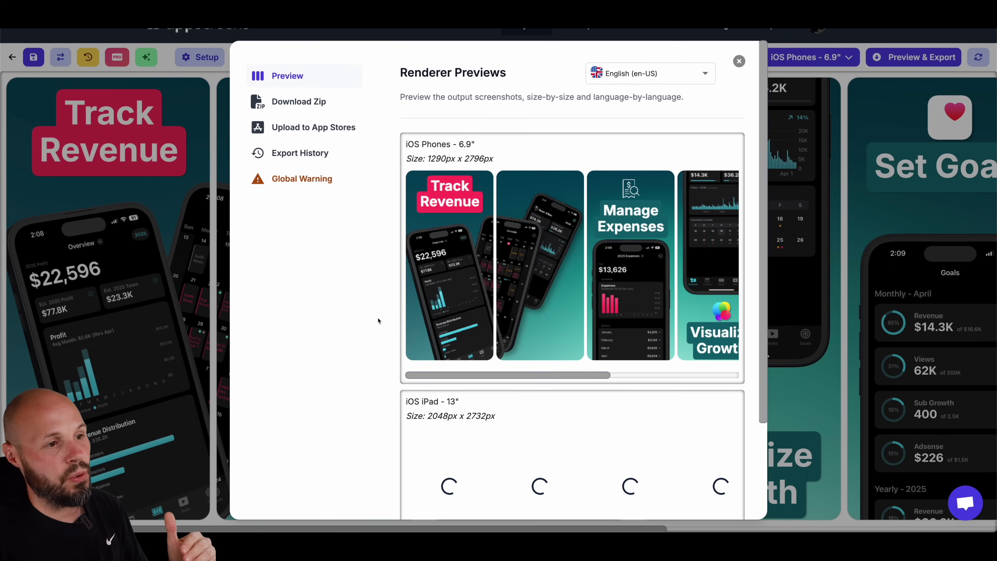
scroll(379, 321, "down", 3)
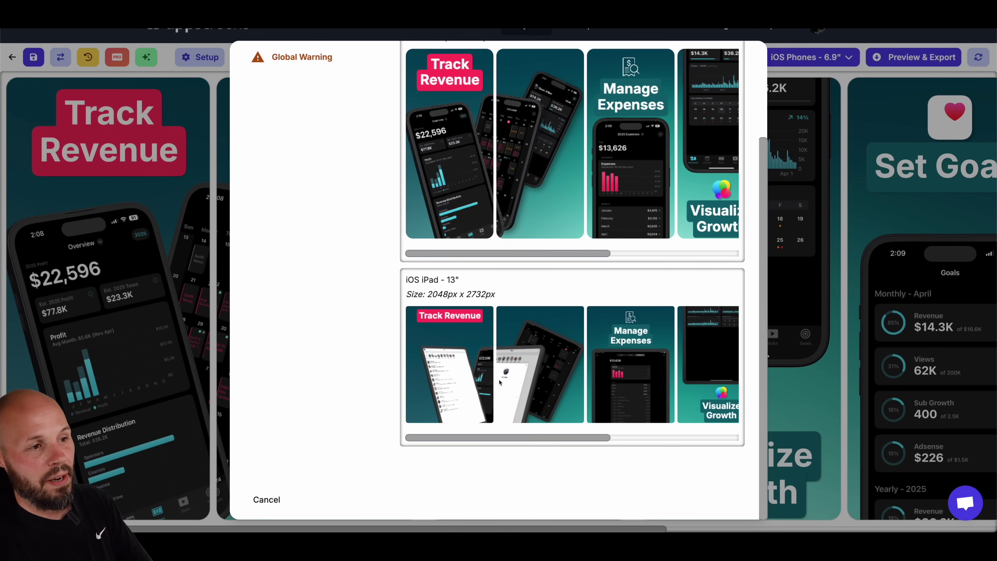
scroll(518, 385, "up", 1)
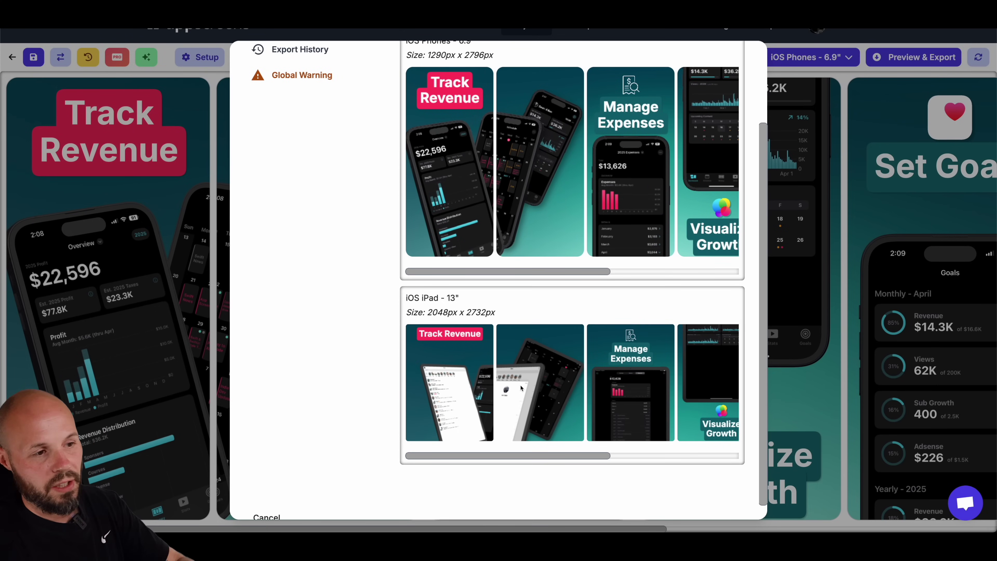
scroll(520, 388, "up", 3)
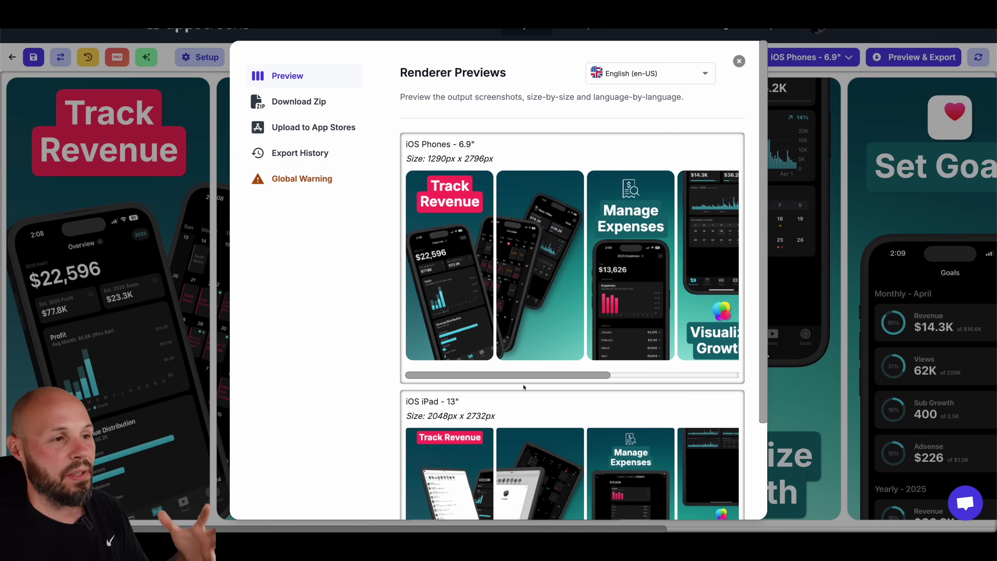
left_click(739, 62)
scroll(632, 260, "up", 1)
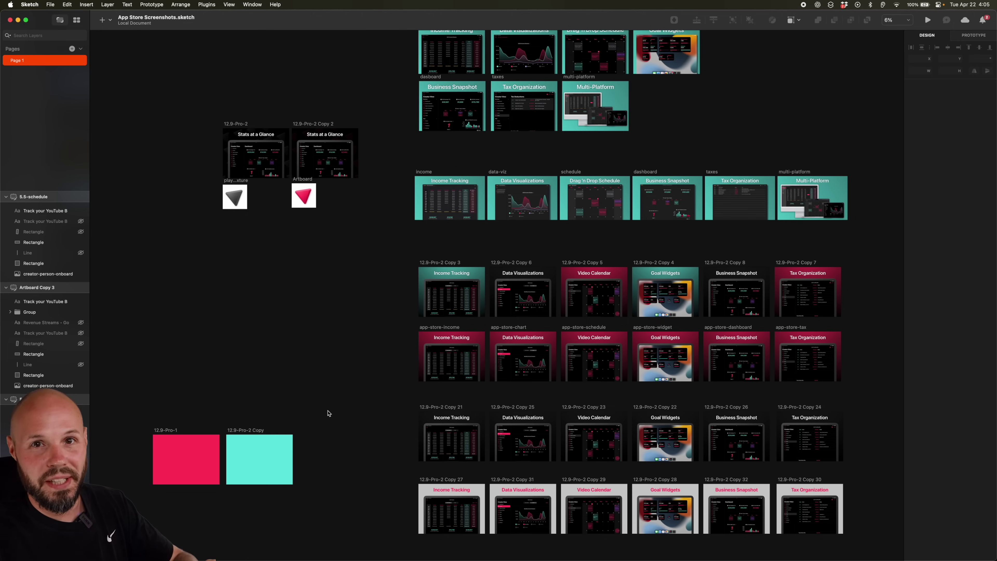
scroll(328, 413, "up", 15)
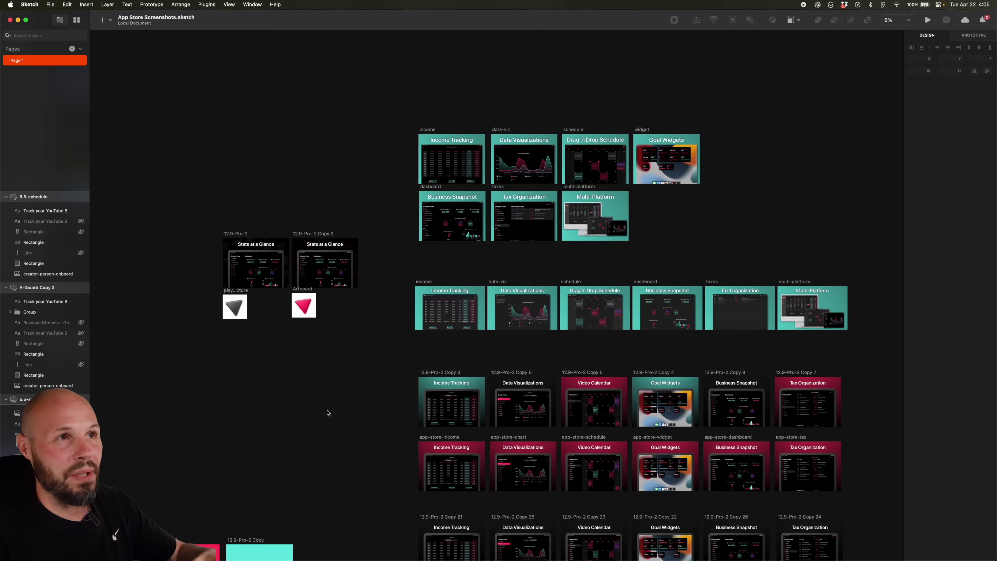
scroll(328, 413, "up", 15)
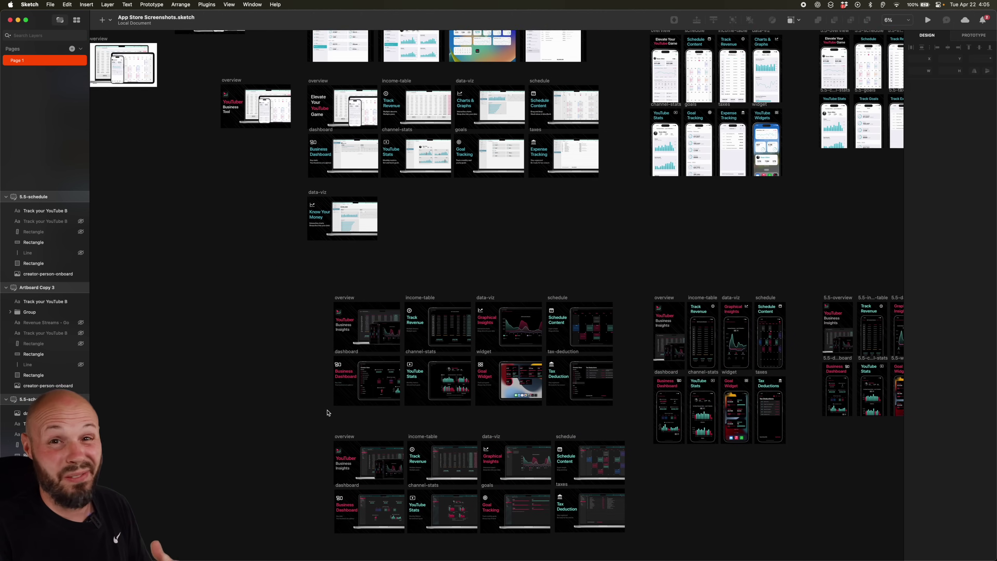
scroll(328, 412, "left", 15)
scroll(328, 412, "up", 5)
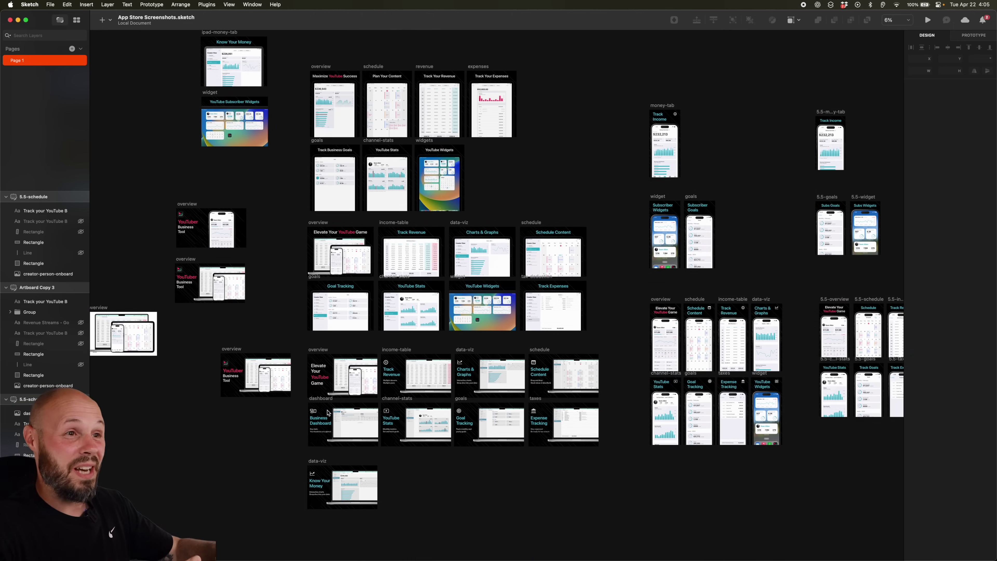
scroll(328, 412, "left", 20)
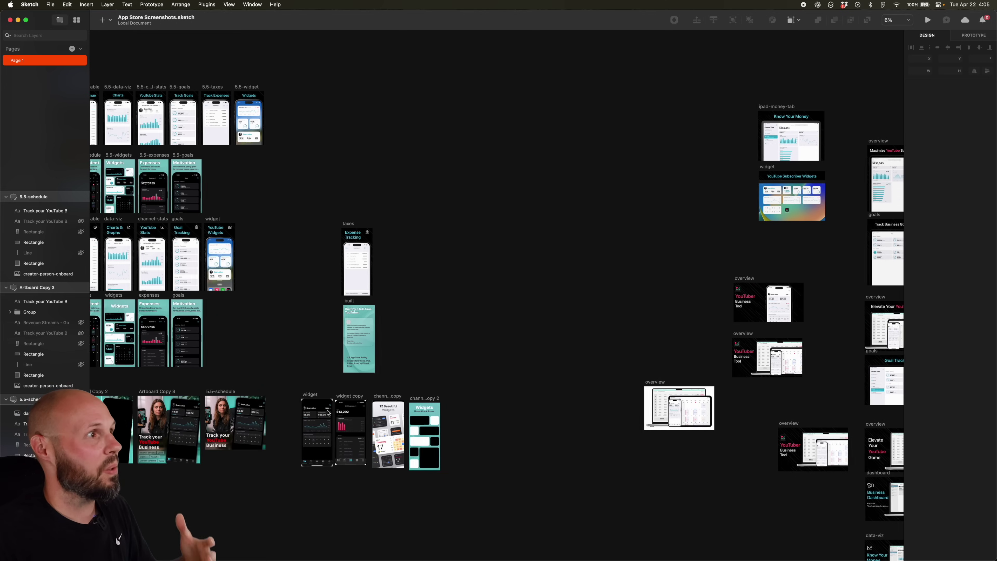
scroll(328, 412, "left", 5)
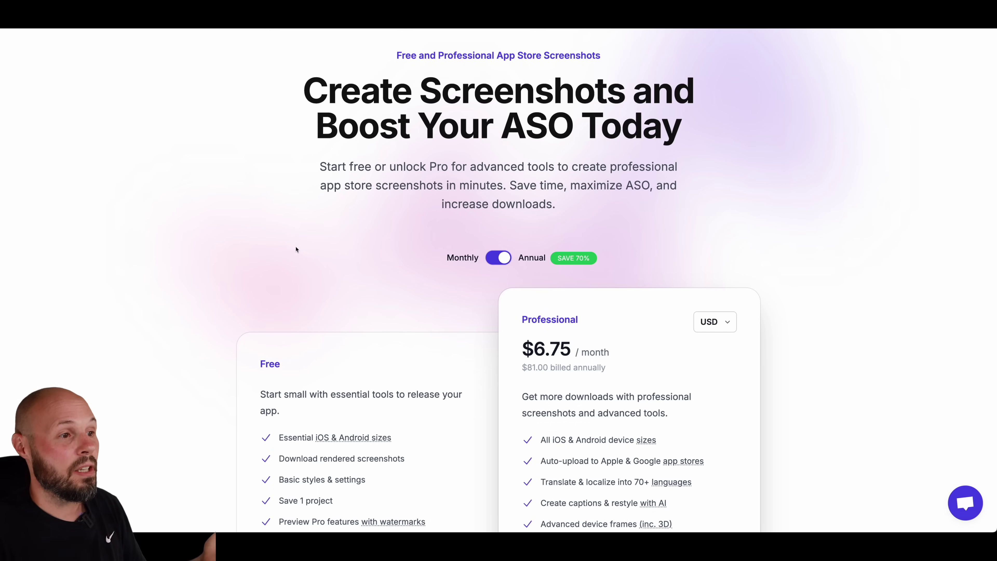
Scroll the pricing page to the Free and Professional cards, showing $6.75/month, $81.00 billed annually.
scroll(296, 250, "down", 5)
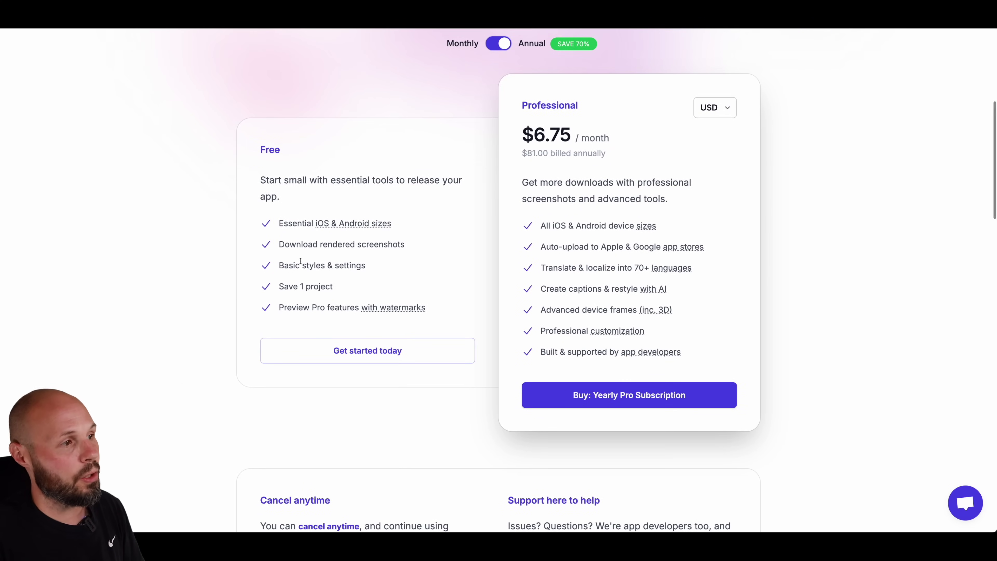
scroll(393, 251, "down", 1)
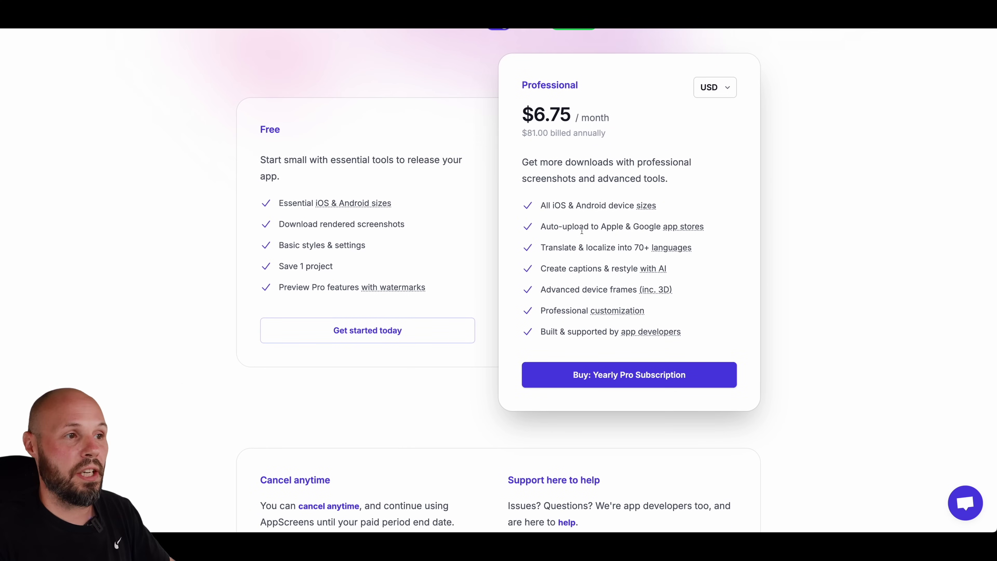
scroll(582, 231, "up", 1)
scroll(643, 236, "up", 3)
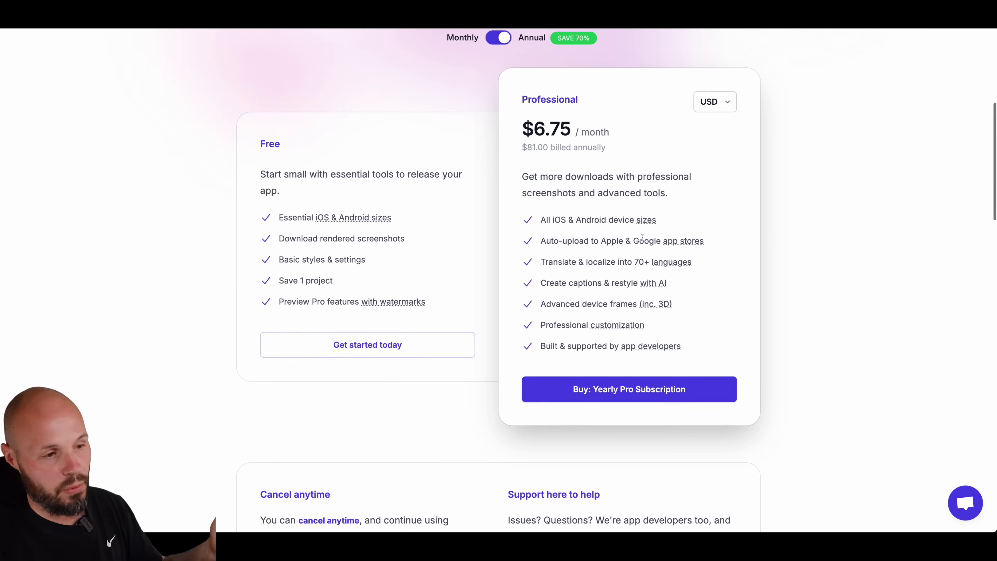
scroll(645, 242, "down", 1)
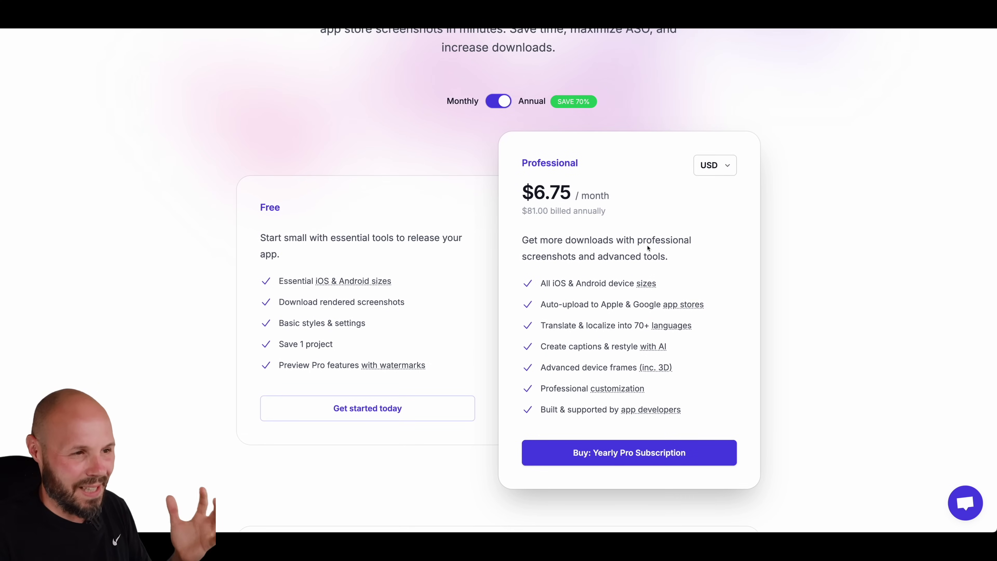
scroll(648, 248, "up", 1)
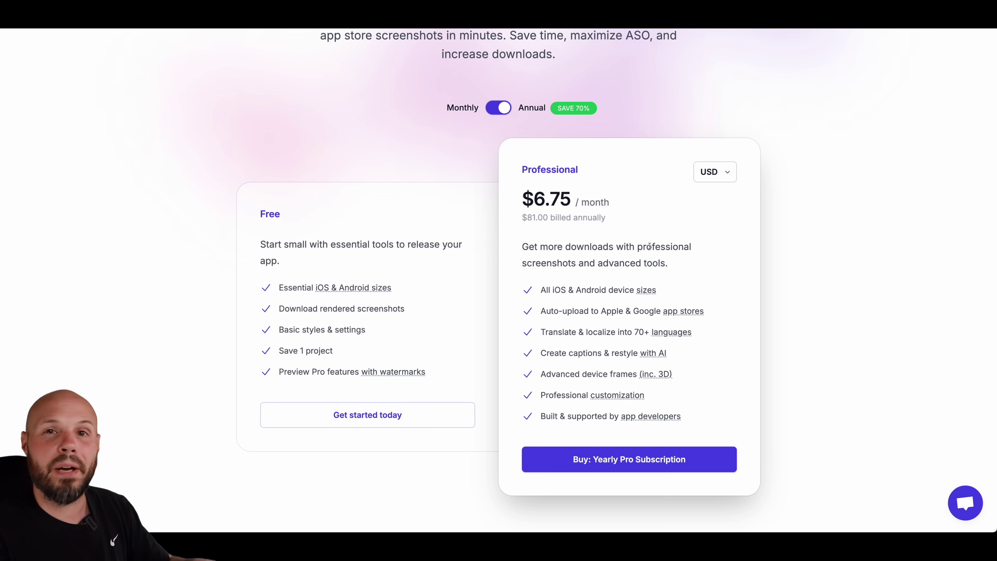